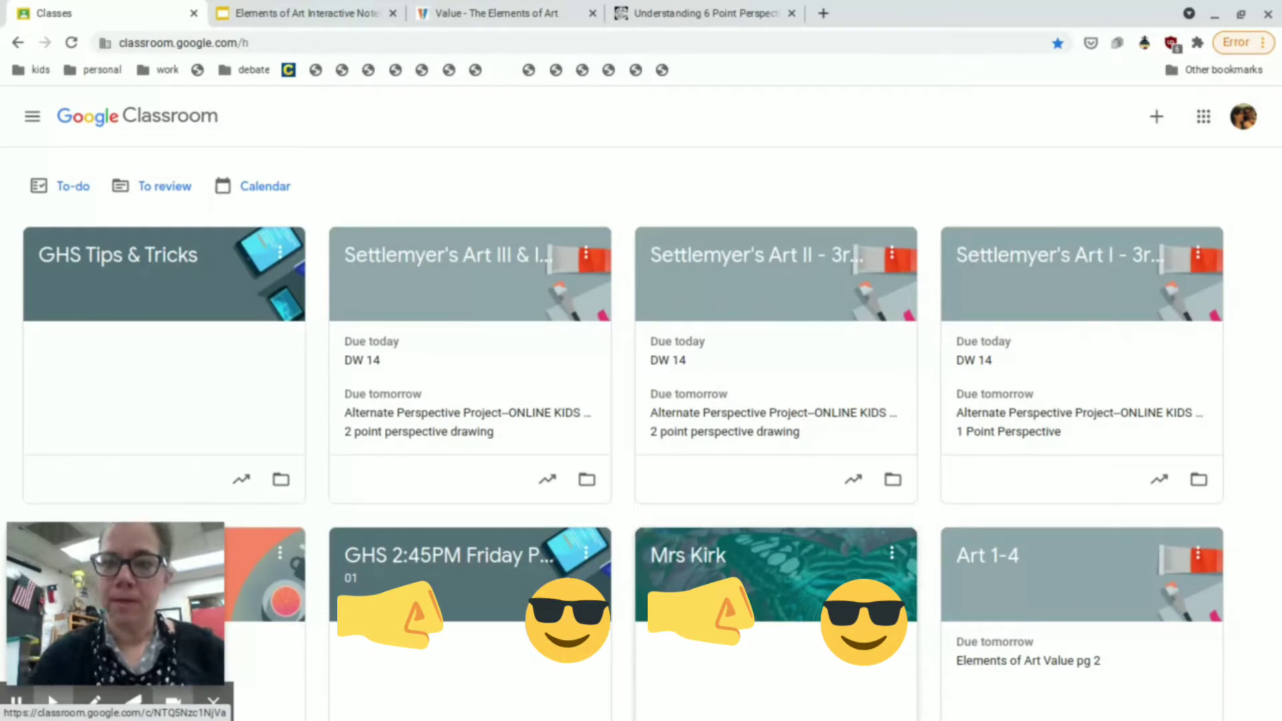
# Create a new class named "Sample Class", leaving the section, subject and room empty.
pyautogui.click(1158, 118)
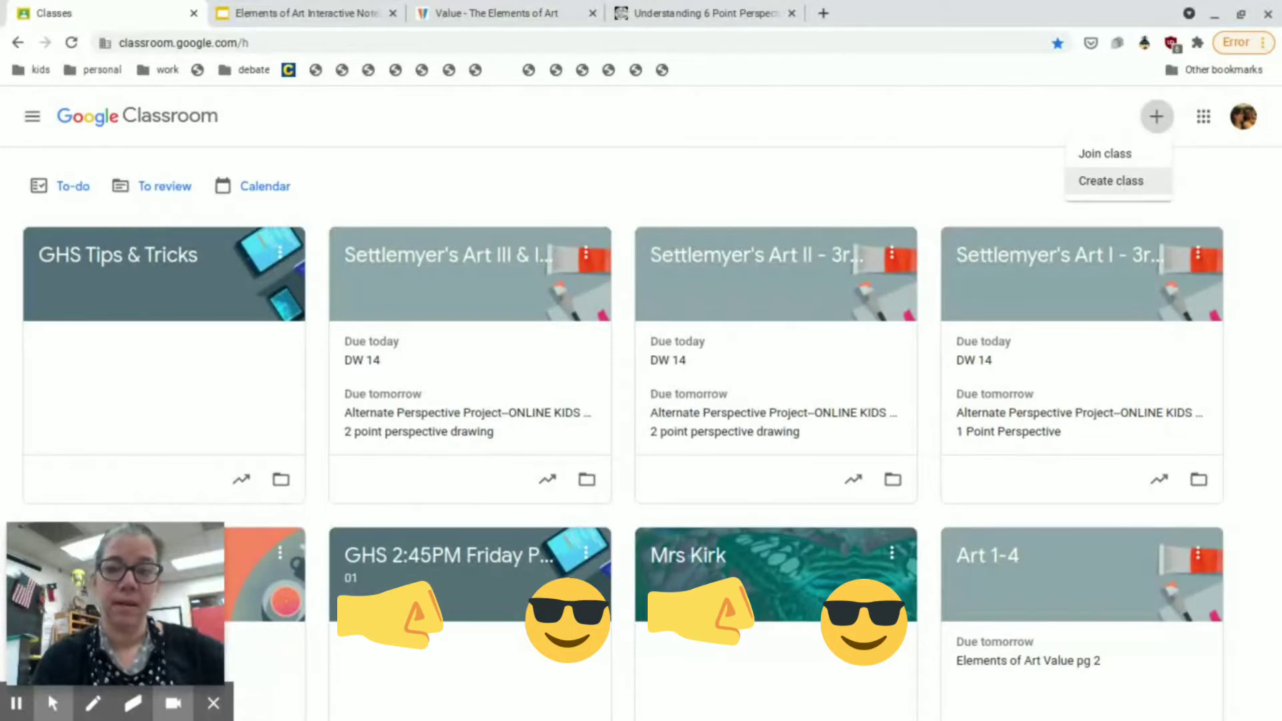
pyautogui.click(1114, 188)
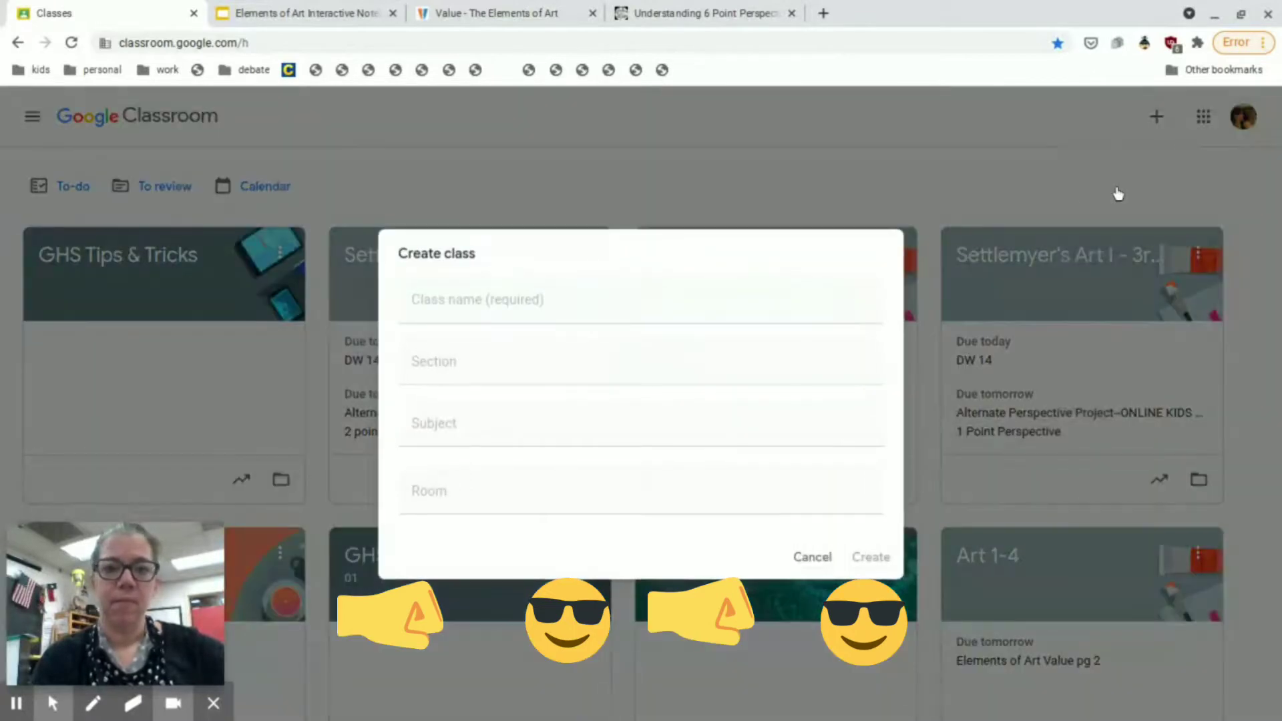
pyautogui.click(484, 301)
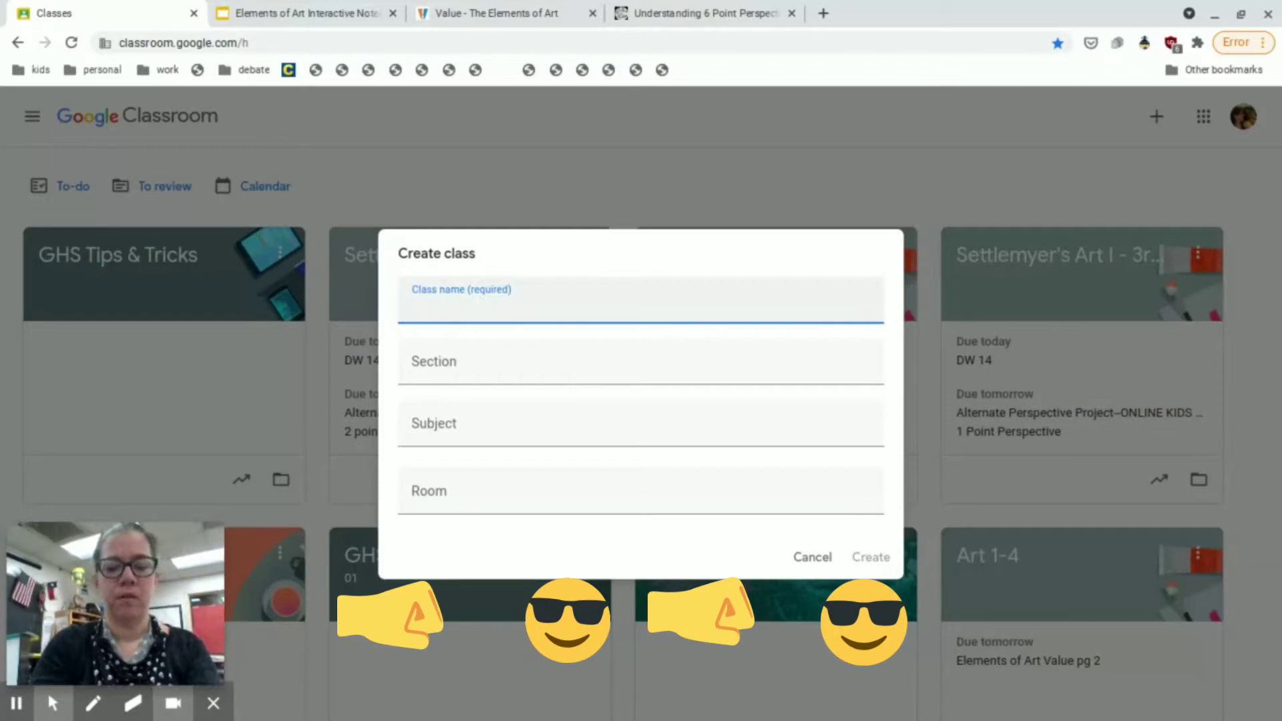
pyautogui.write('Sample ')
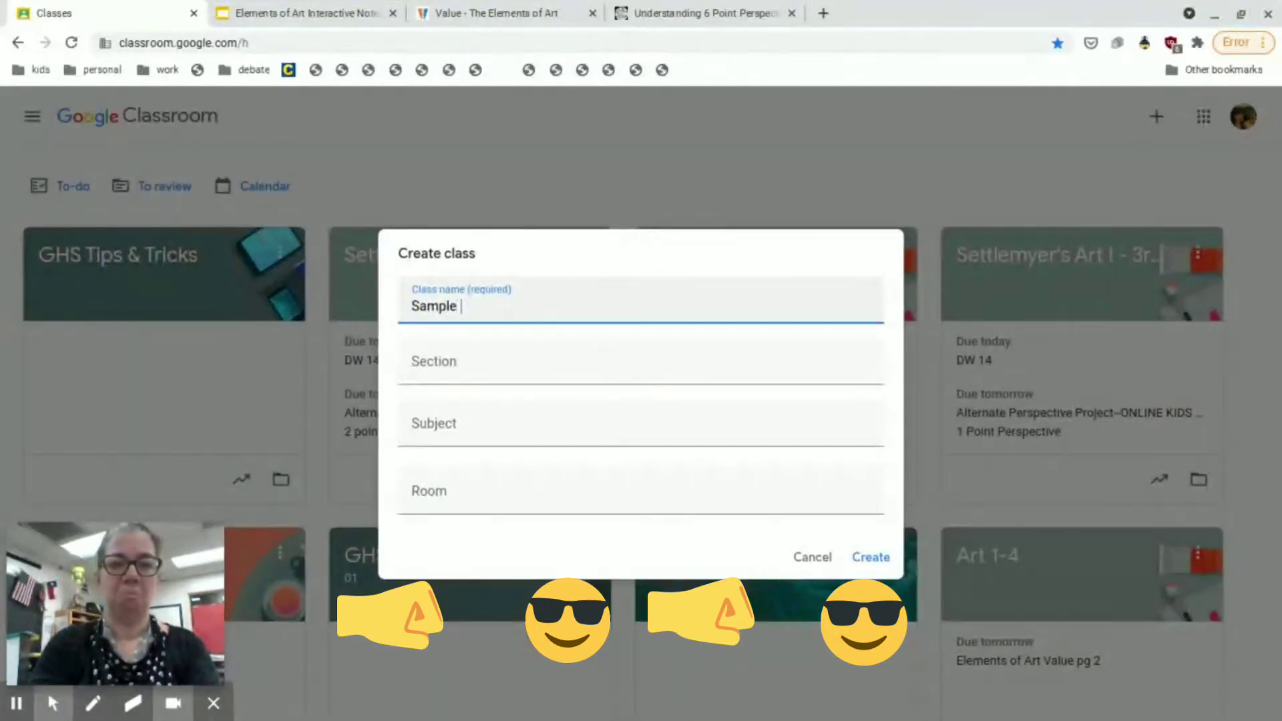
pyautogui.write('Class')
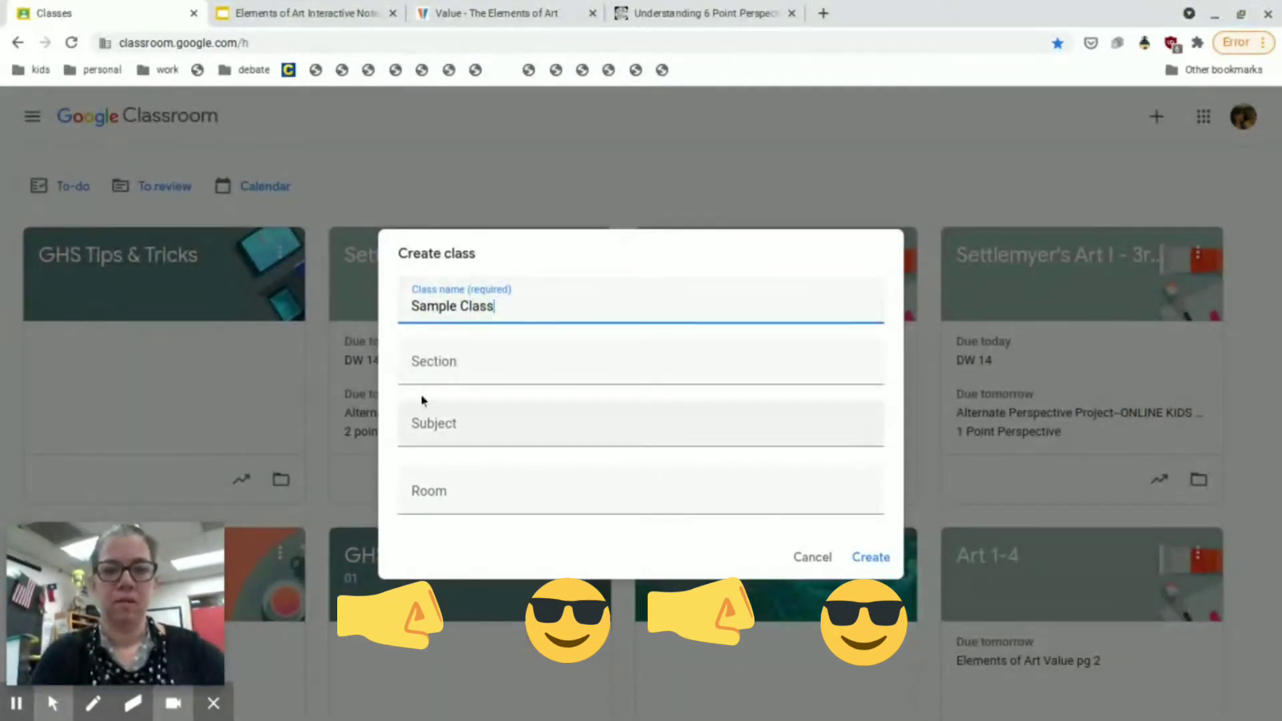
pyautogui.click(449, 357)
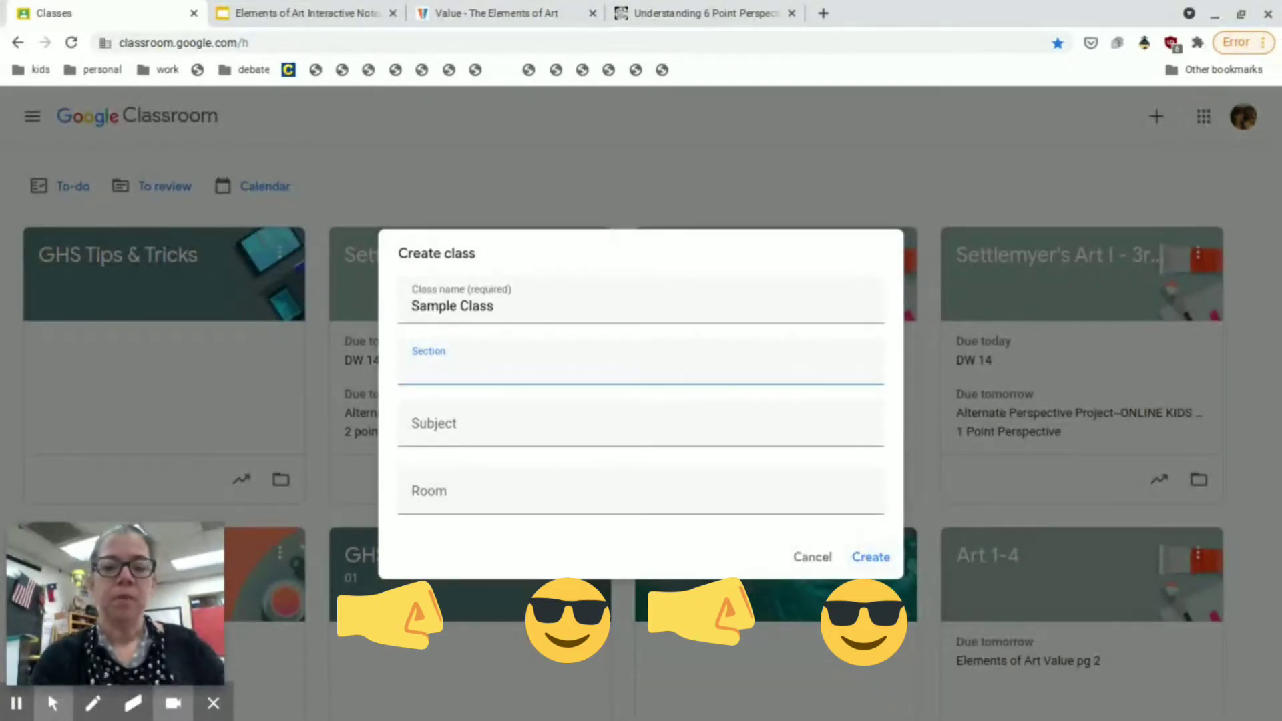
pyautogui.click(867, 560)
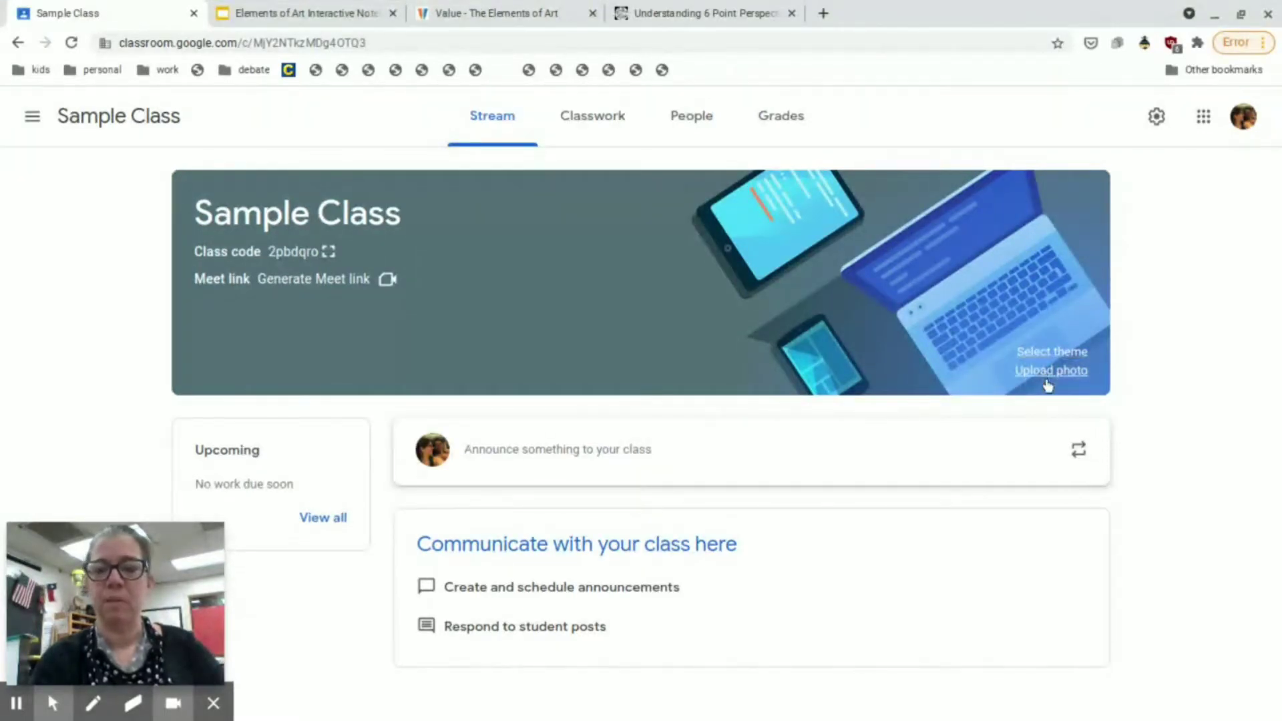
# Change the class theme to the orange General banner with the coffee cup and grapefruit.
pyautogui.click(1050, 354)
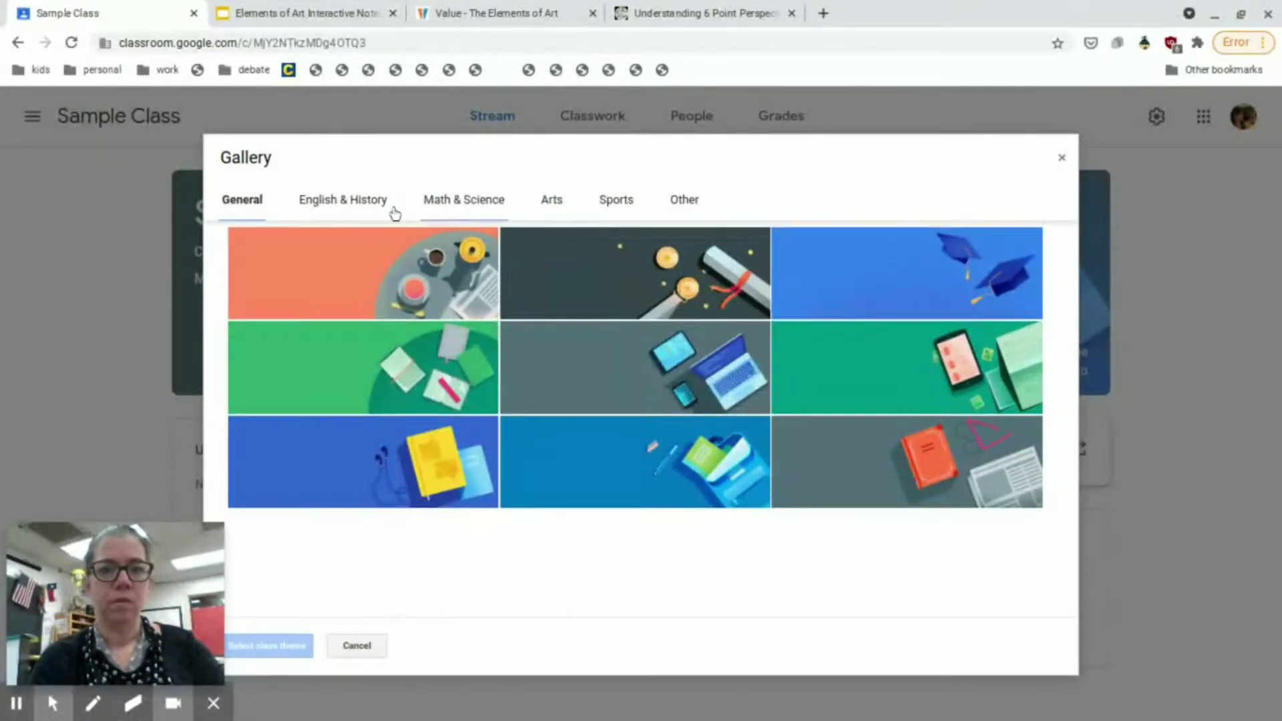
pyautogui.click(684, 202)
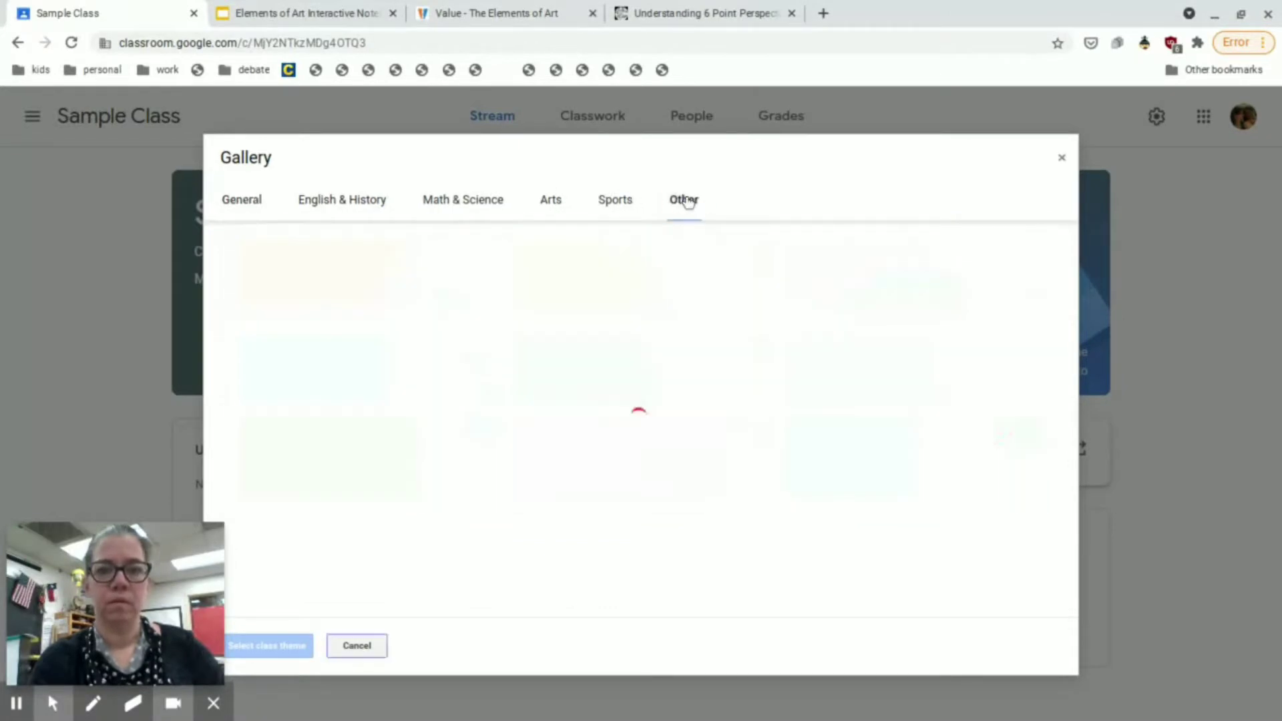
pyautogui.scroll(-2, 665, 411)
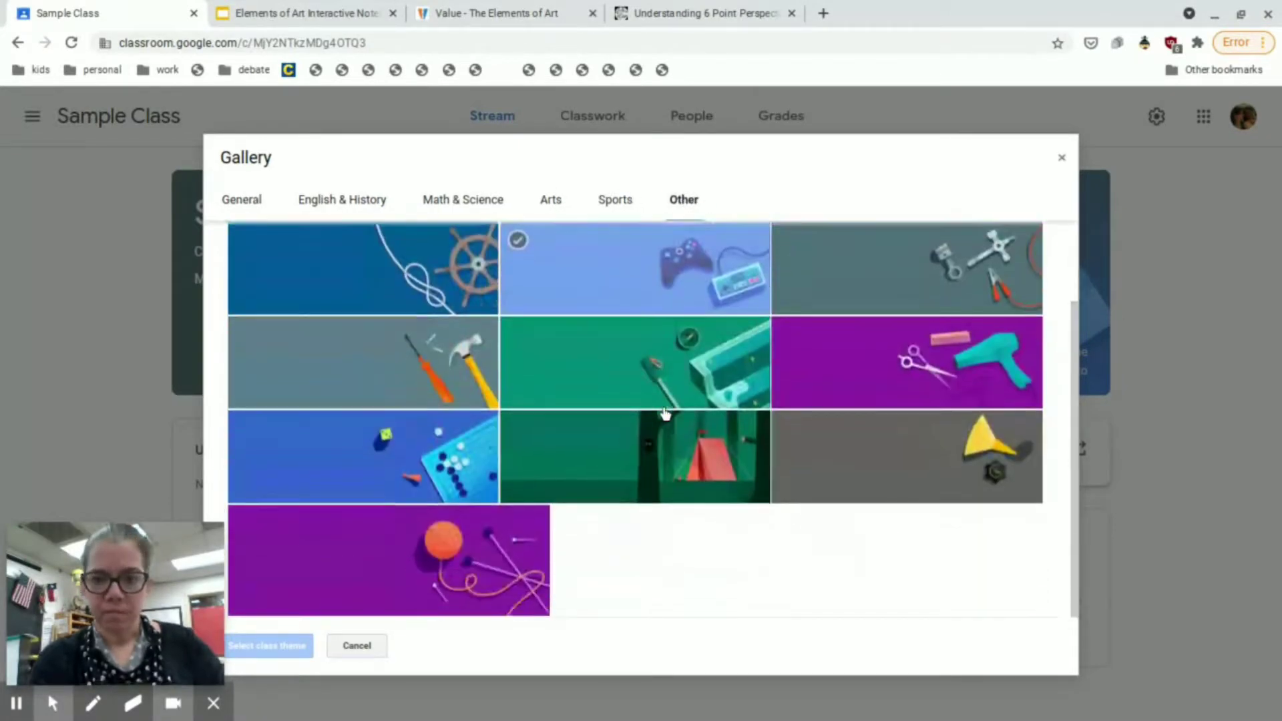
pyautogui.scroll(2, 514, 265)
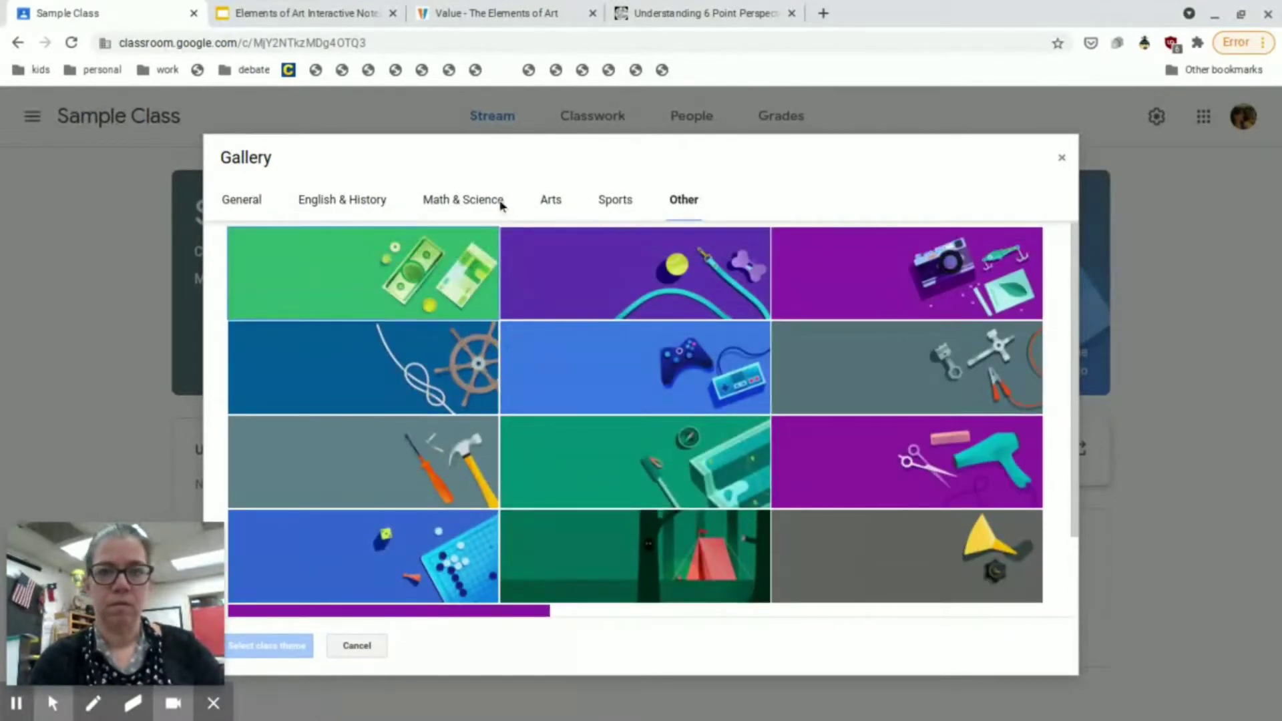
pyautogui.click(244, 202)
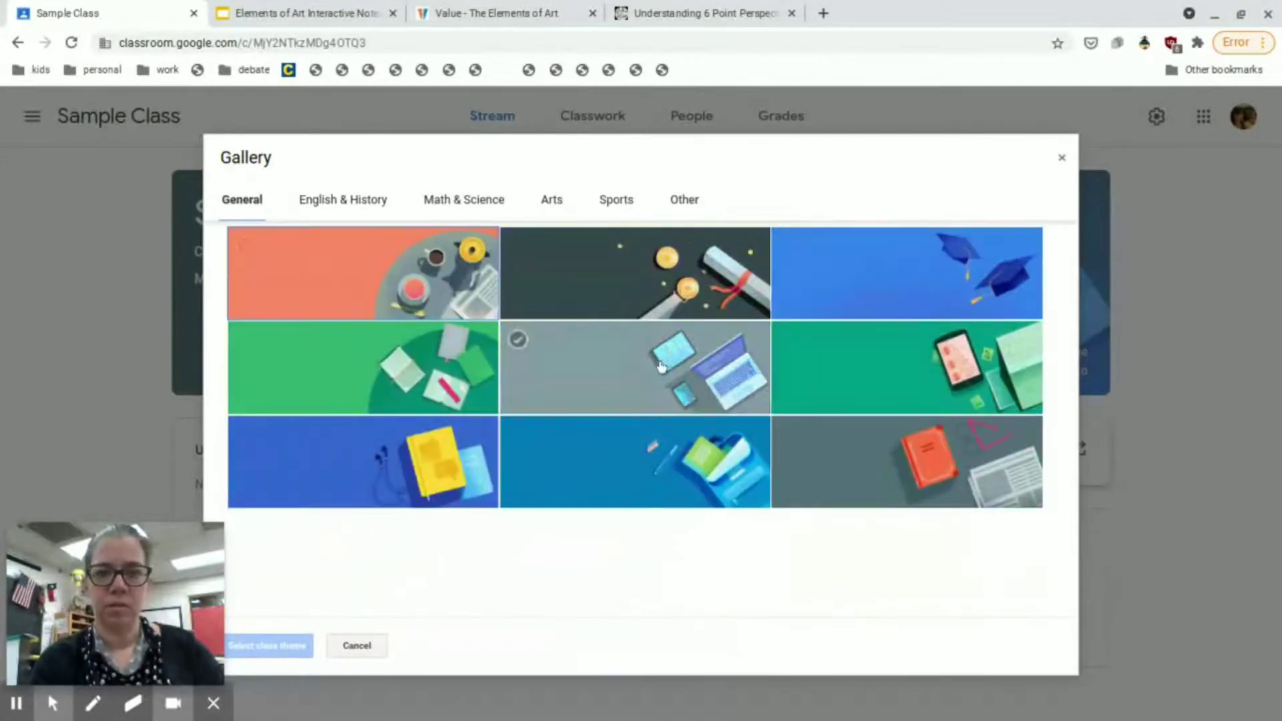
pyautogui.click(368, 278)
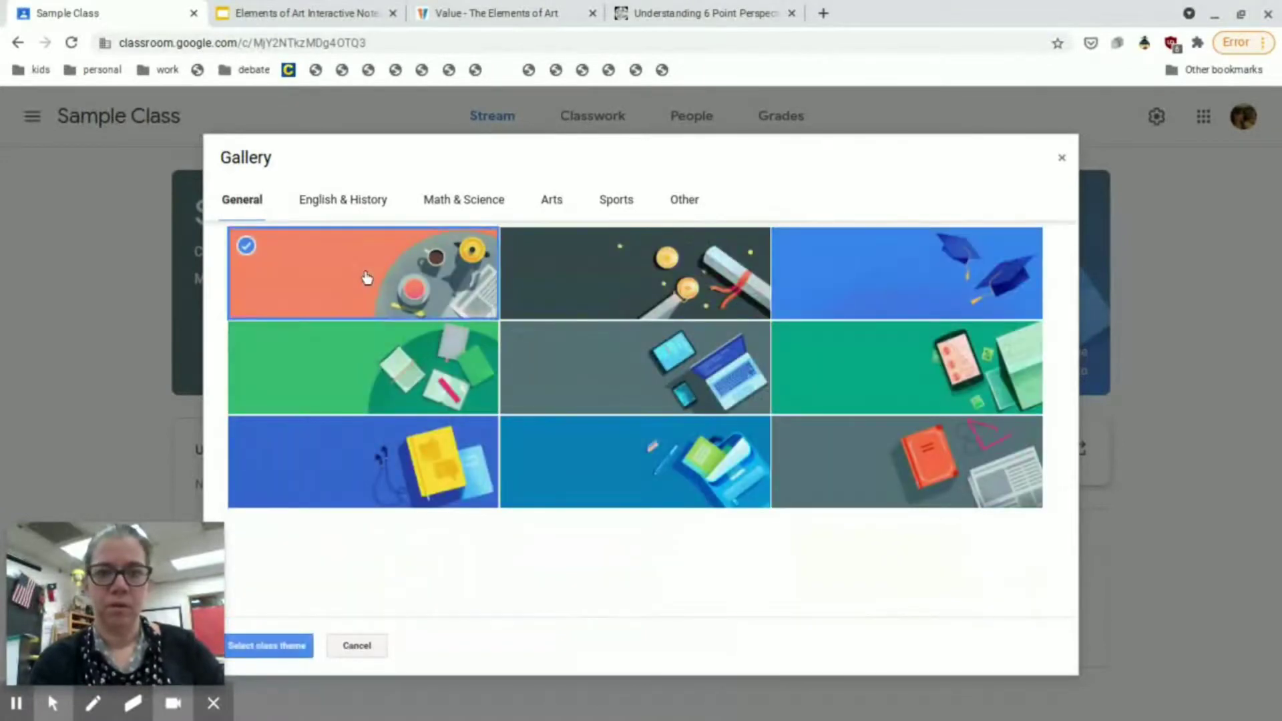
pyautogui.click(268, 646)
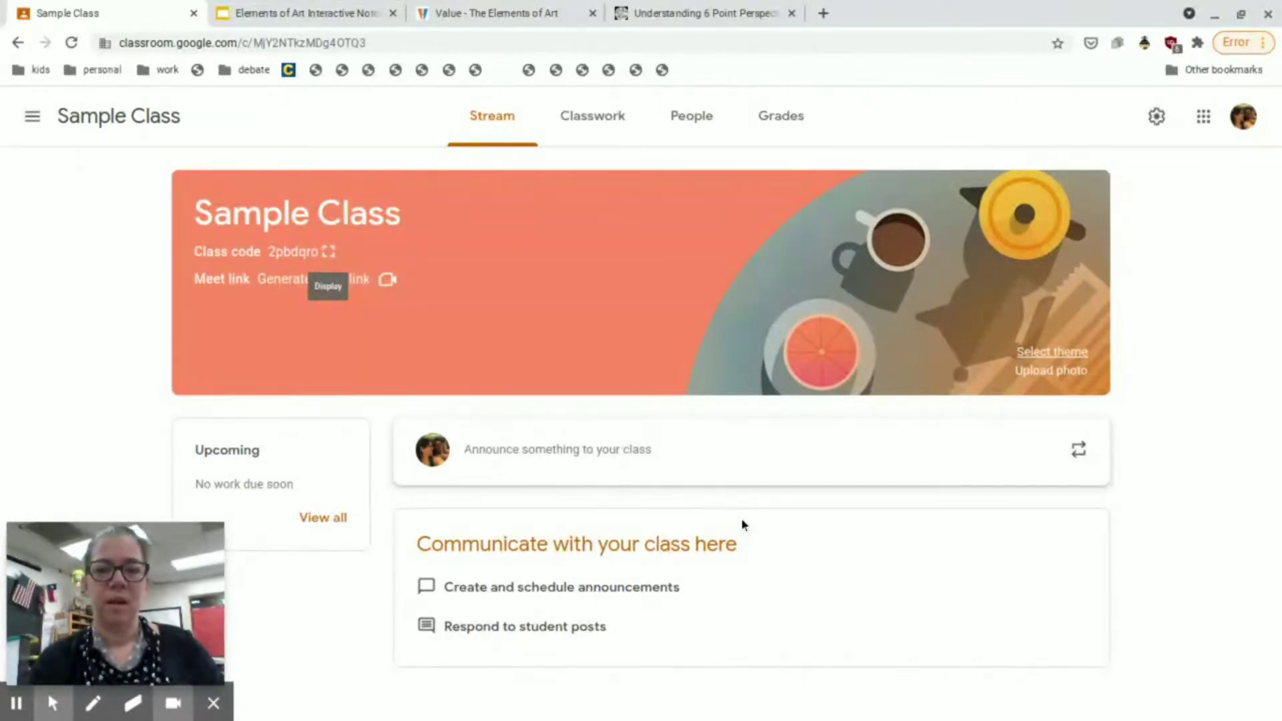
# Look up students by first name in the class's student invitation, and close it without inviting anyone.
pyautogui.click(686, 119)
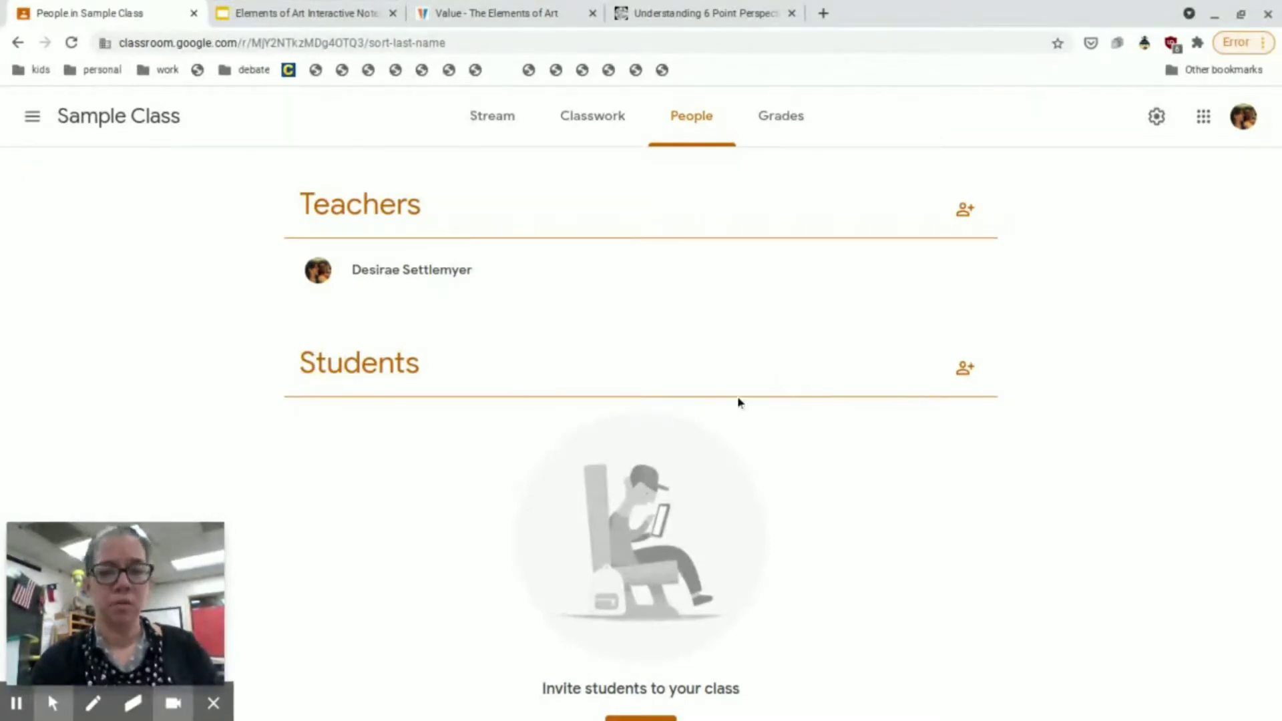
pyautogui.click(965, 369)
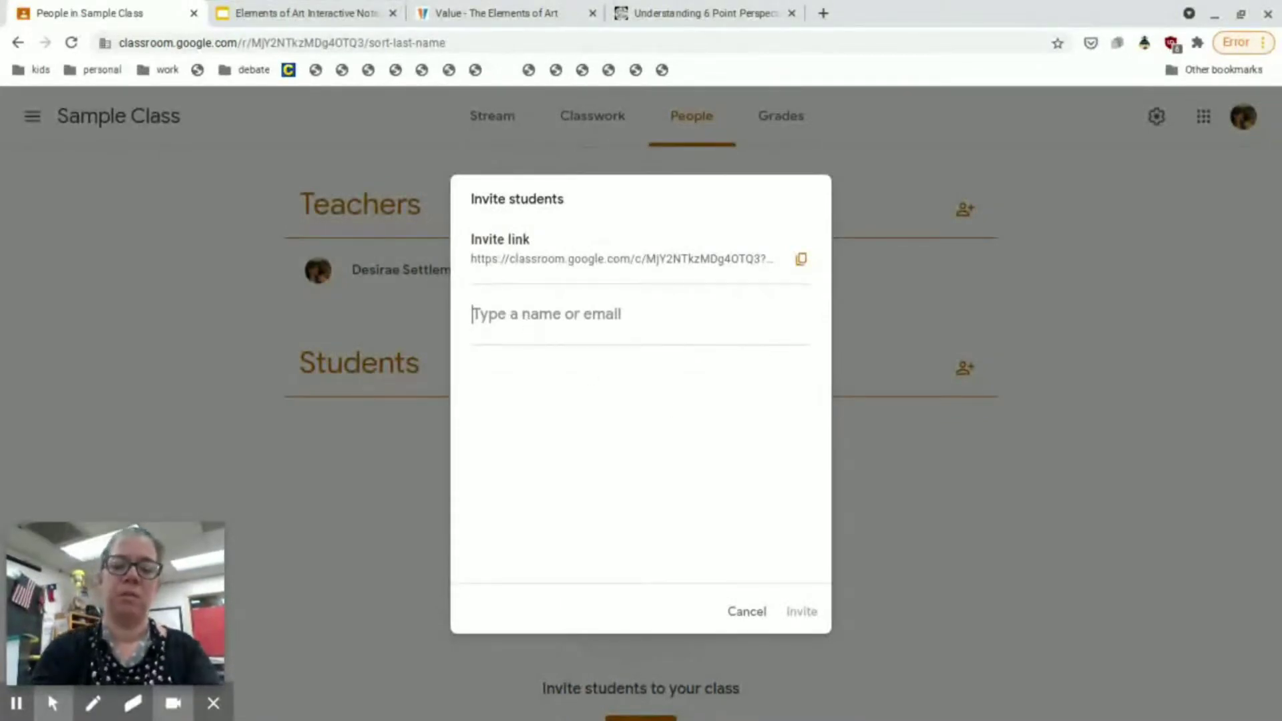
pyautogui.write('John')
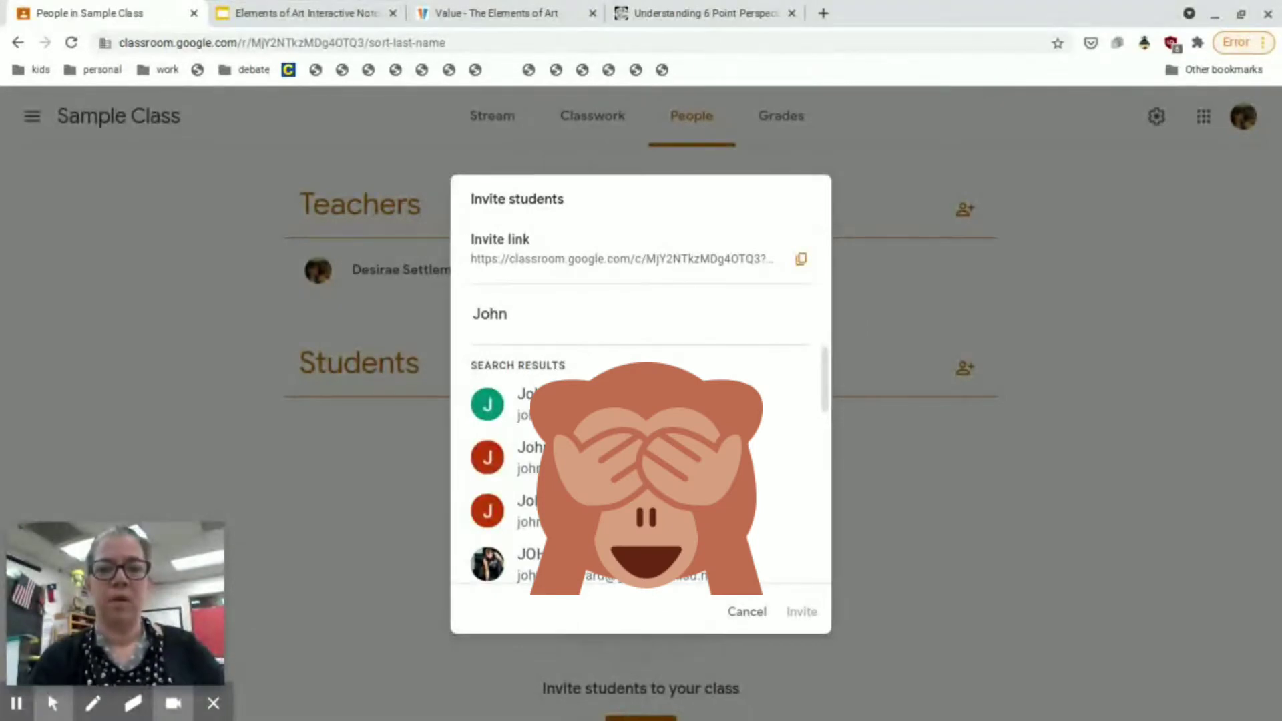
pyautogui.click(748, 612)
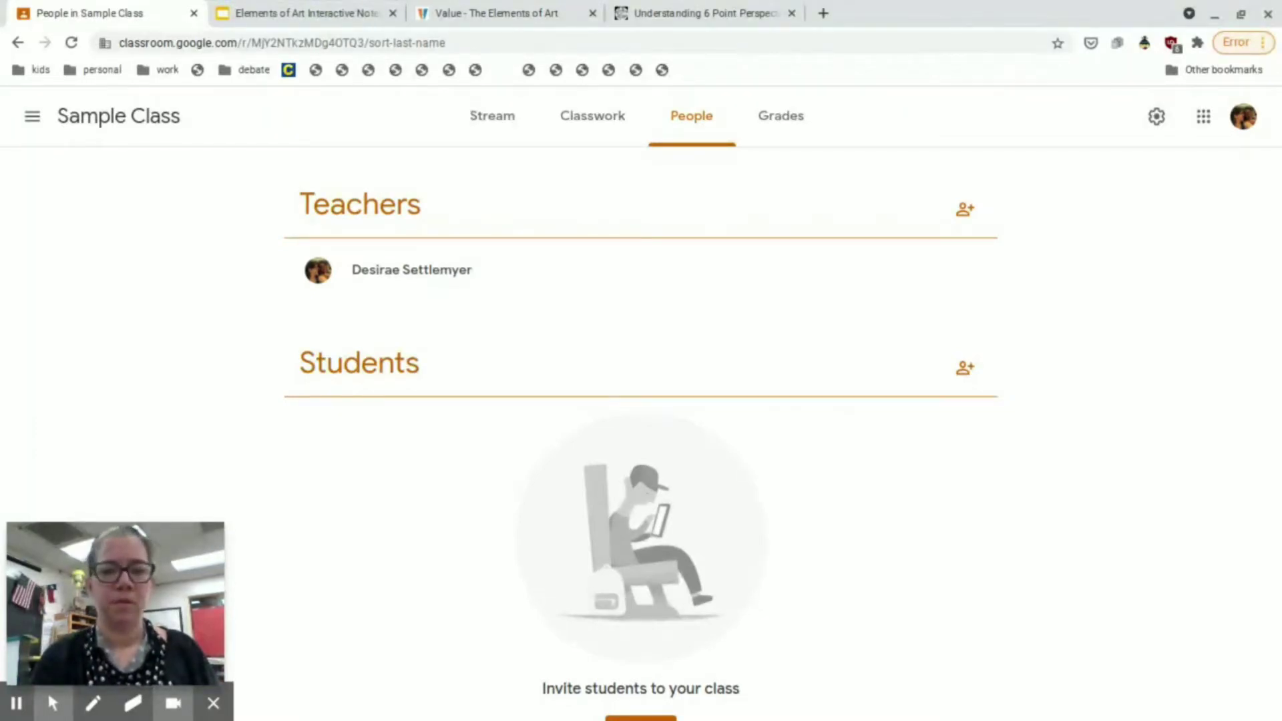
# Post the announcement "Hey, class...here's my introduction..." to all students in the Sample Class stream.
pyautogui.click(596, 117)
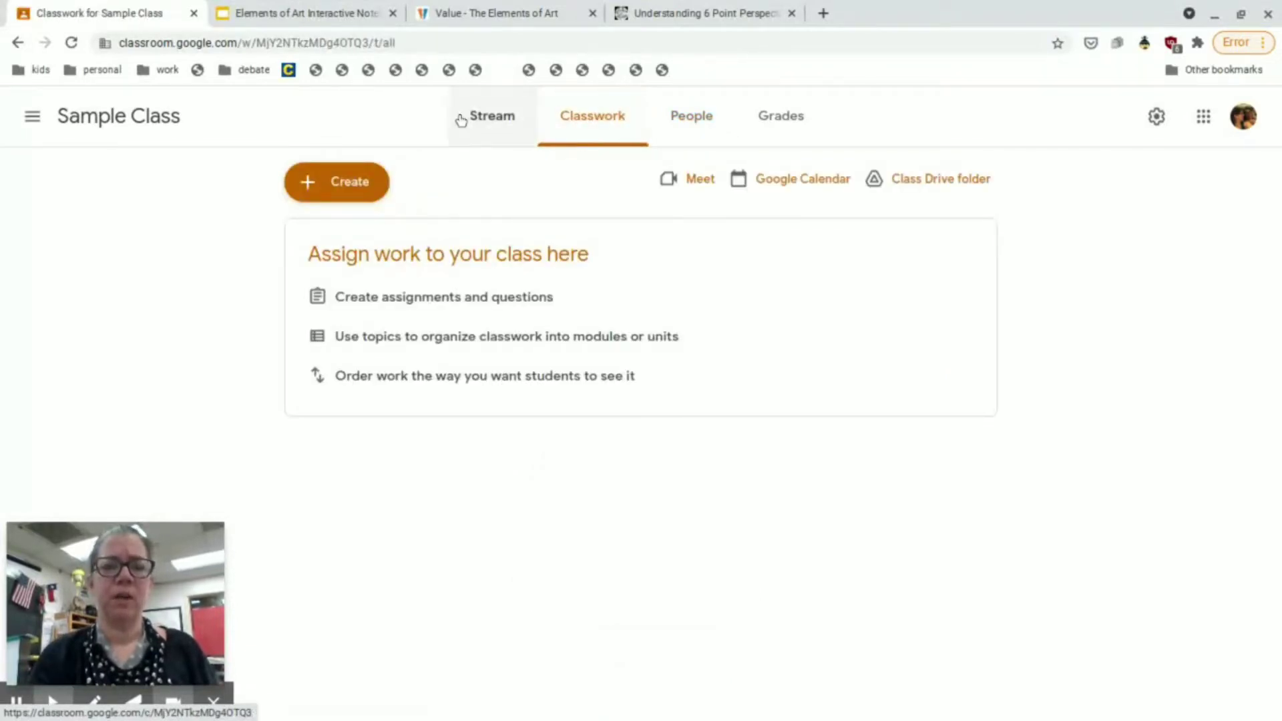
pyautogui.click(482, 118)
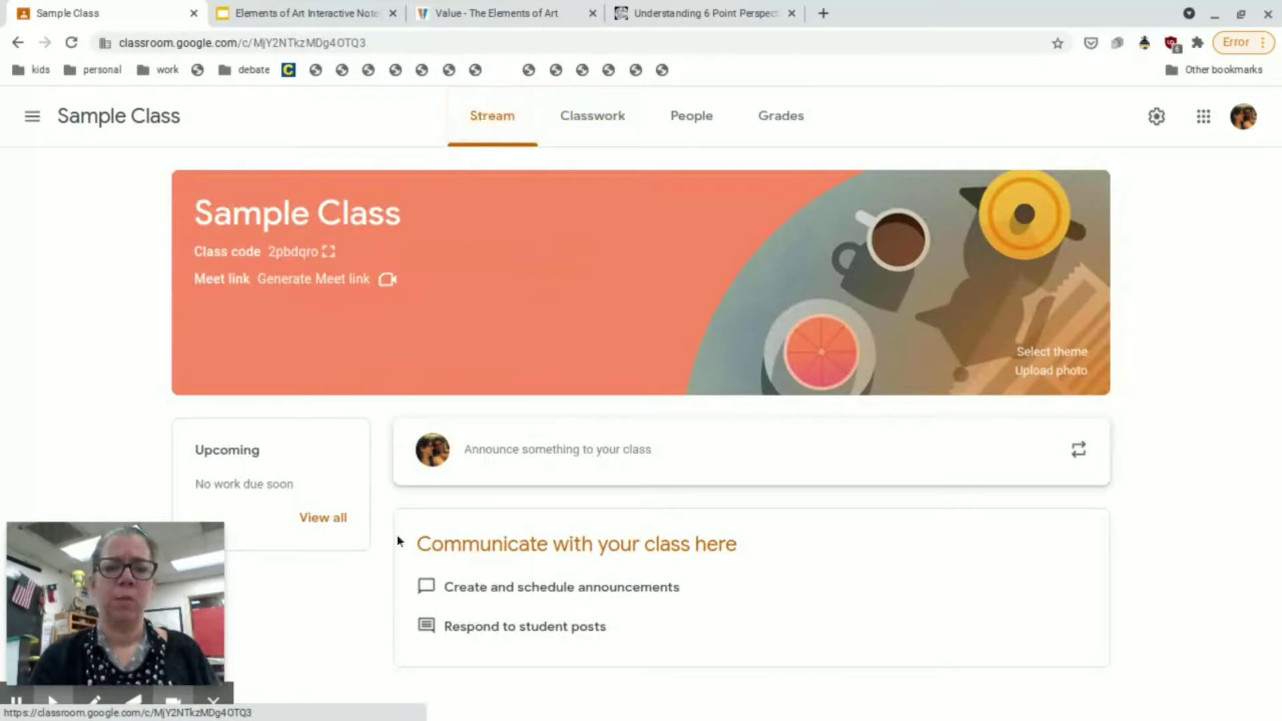
pyautogui.click(553, 449)
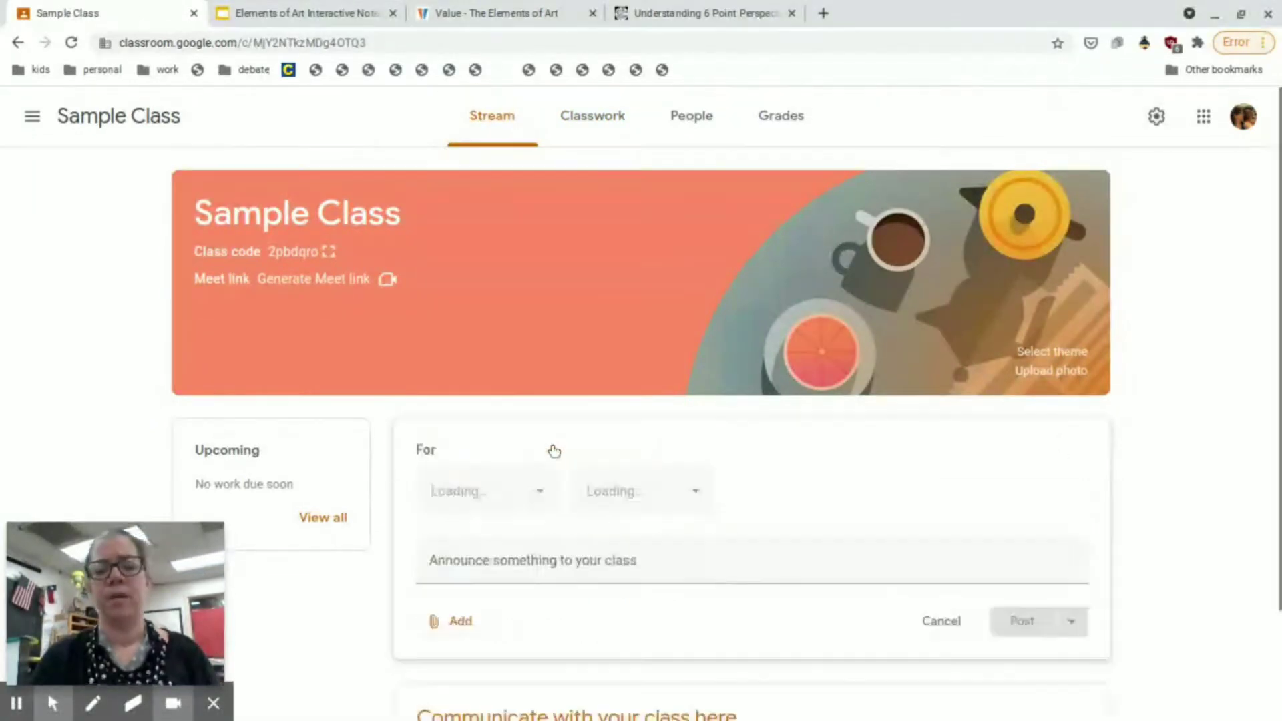
pyautogui.write('Hey')
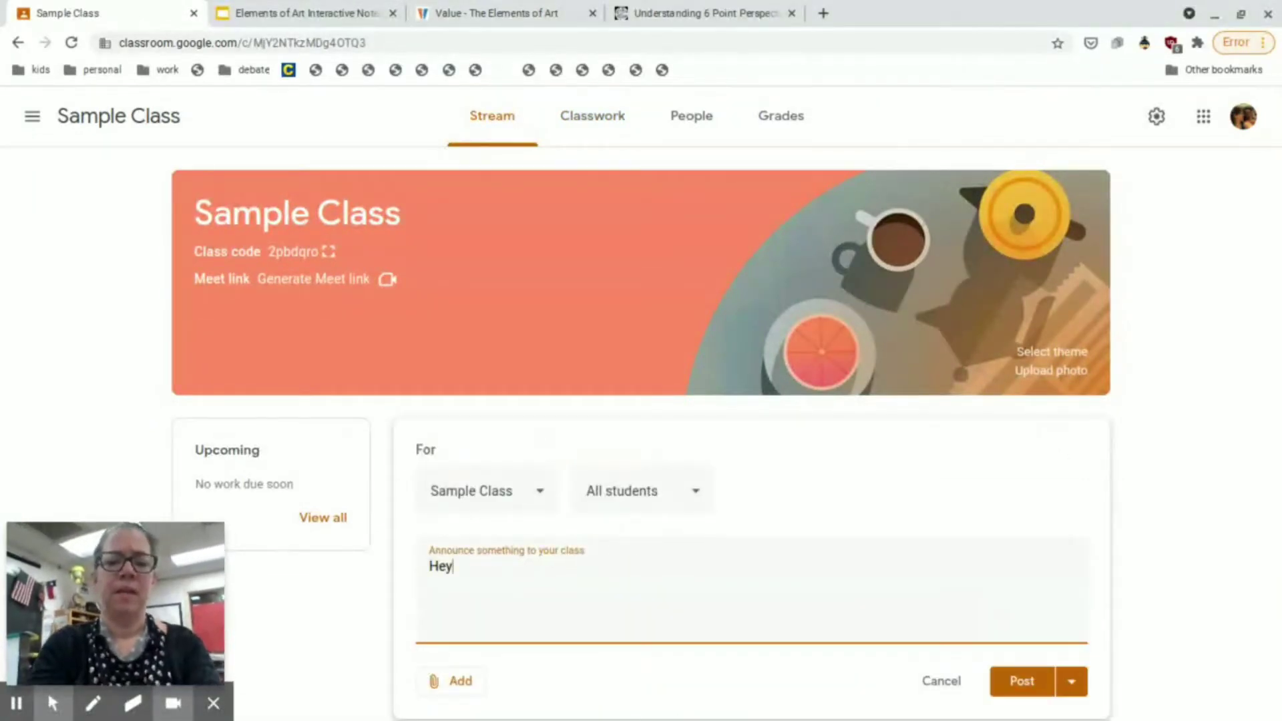
pyautogui.write(', class')
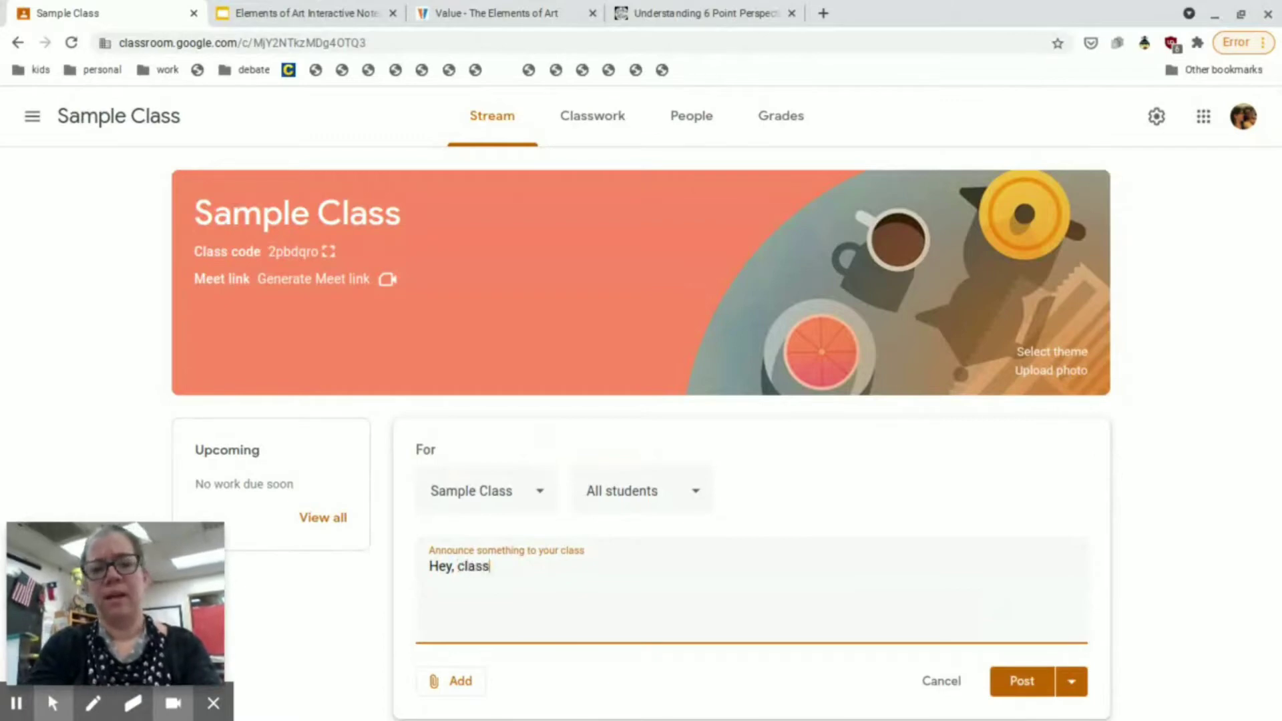
pyautogui.write('...heres my')
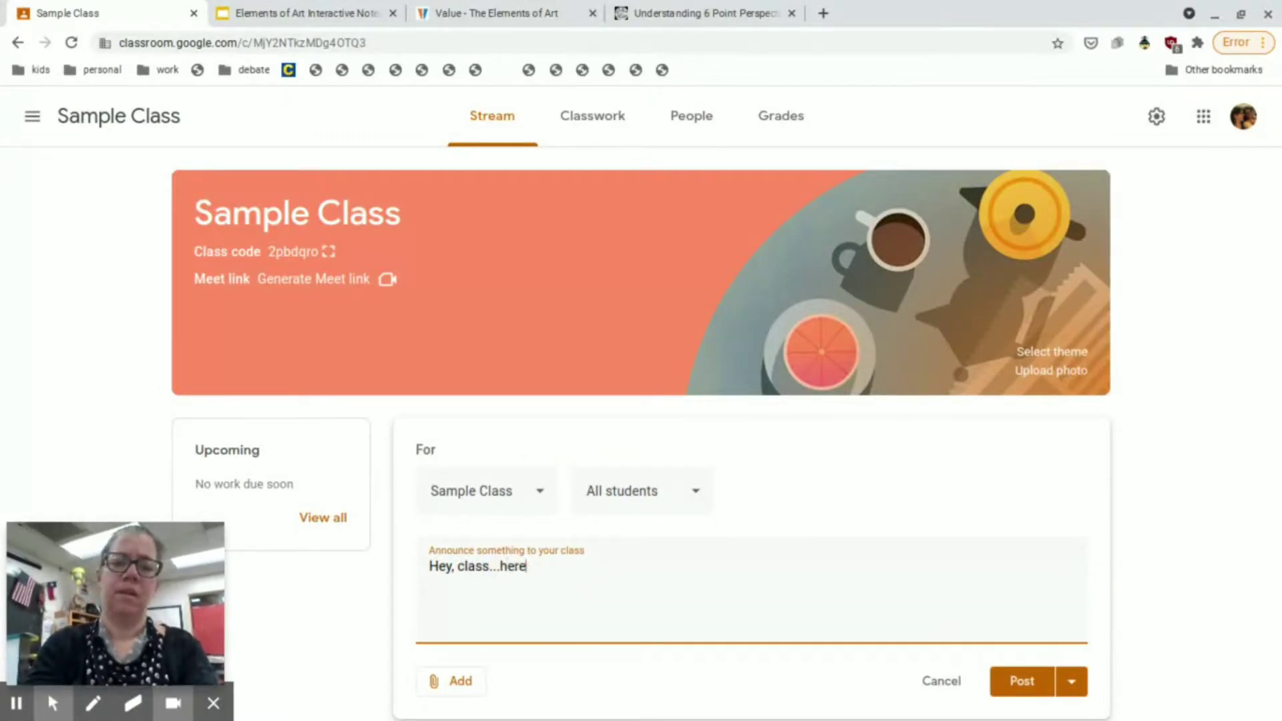
pyautogui.press('BackSpace')
pyautogui.press('BackSpace')
pyautogui.press('BackSpace')
pyautogui.press('BackSpace')
pyautogui.press('BackSpace')
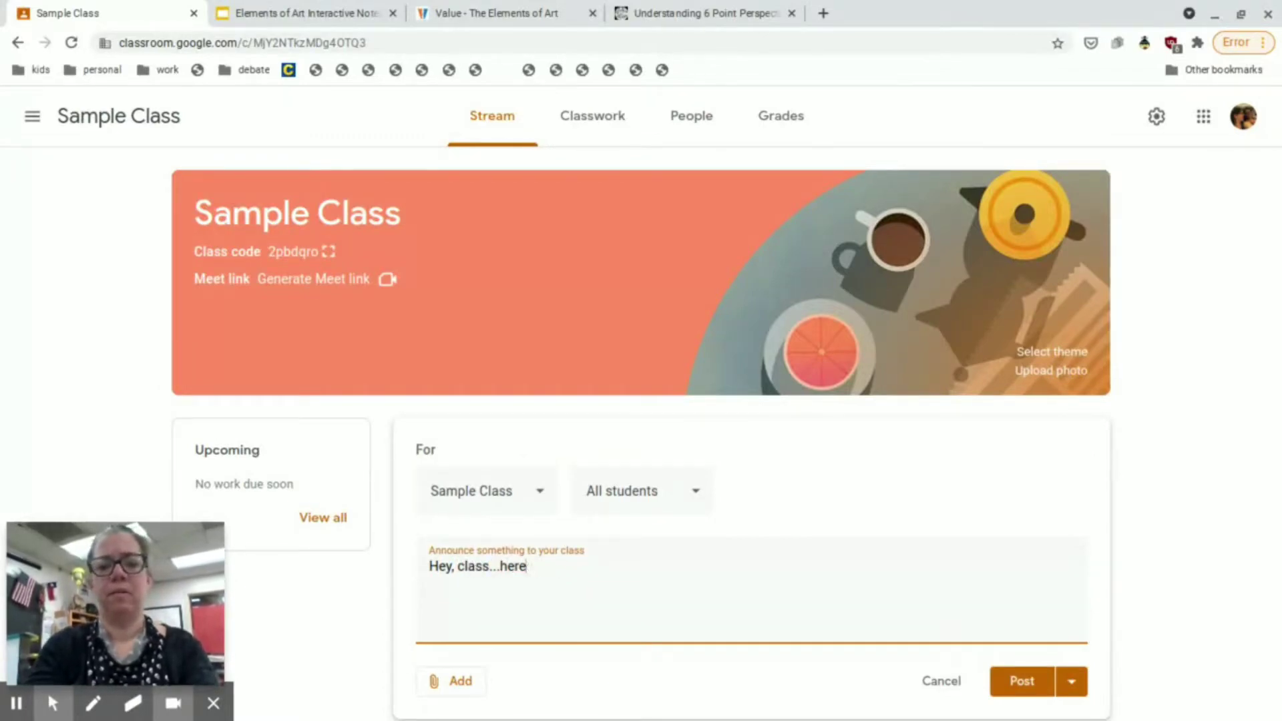
pyautogui.write("'s my i")
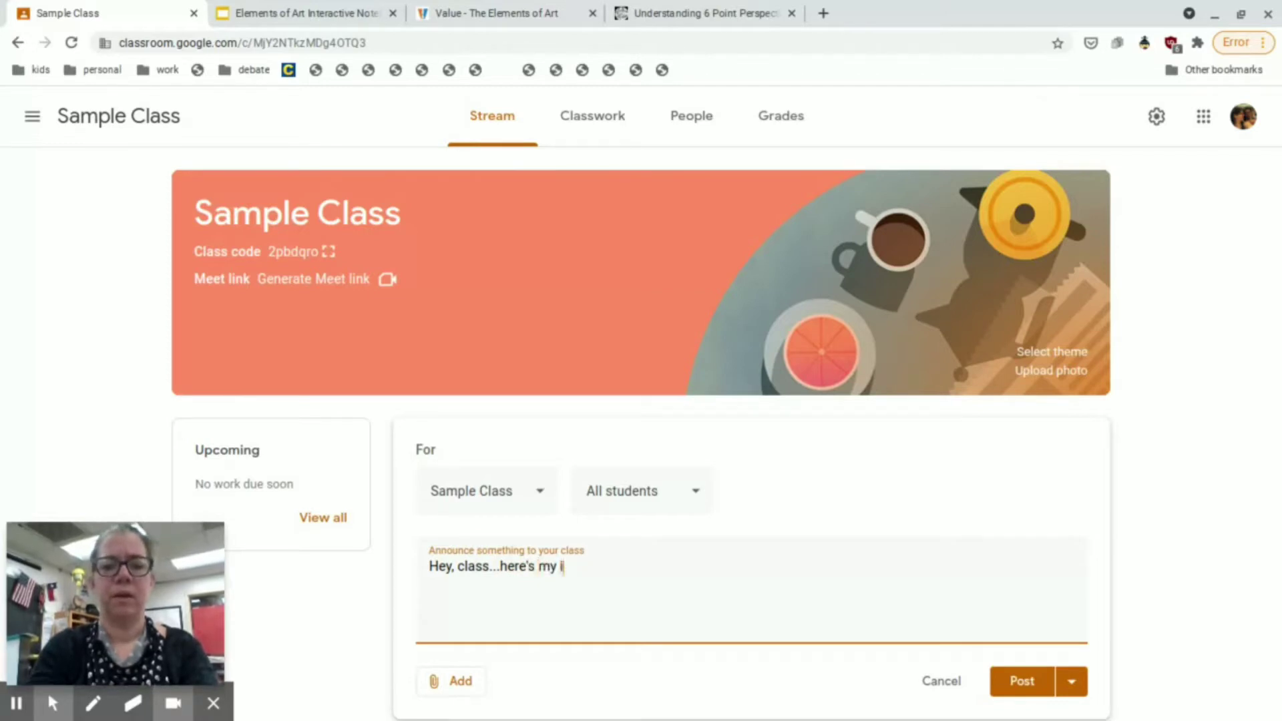
pyautogui.write('ntroduction...')
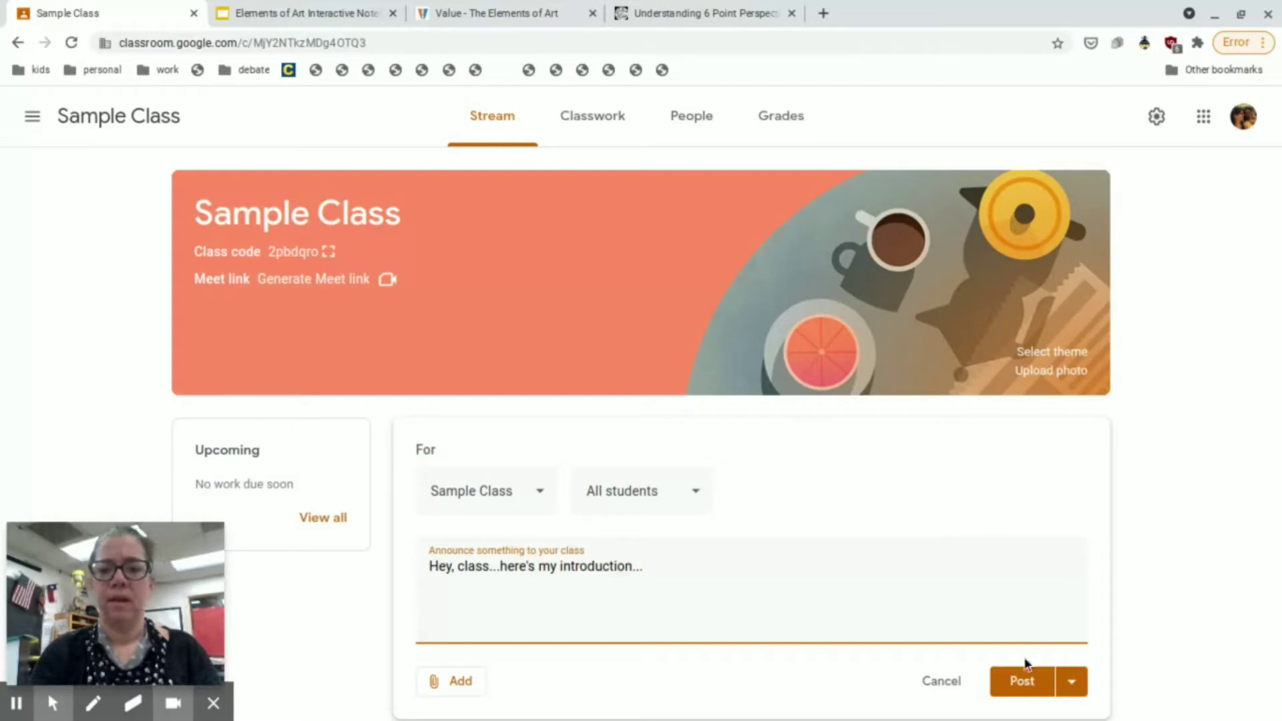
pyautogui.click(1019, 680)
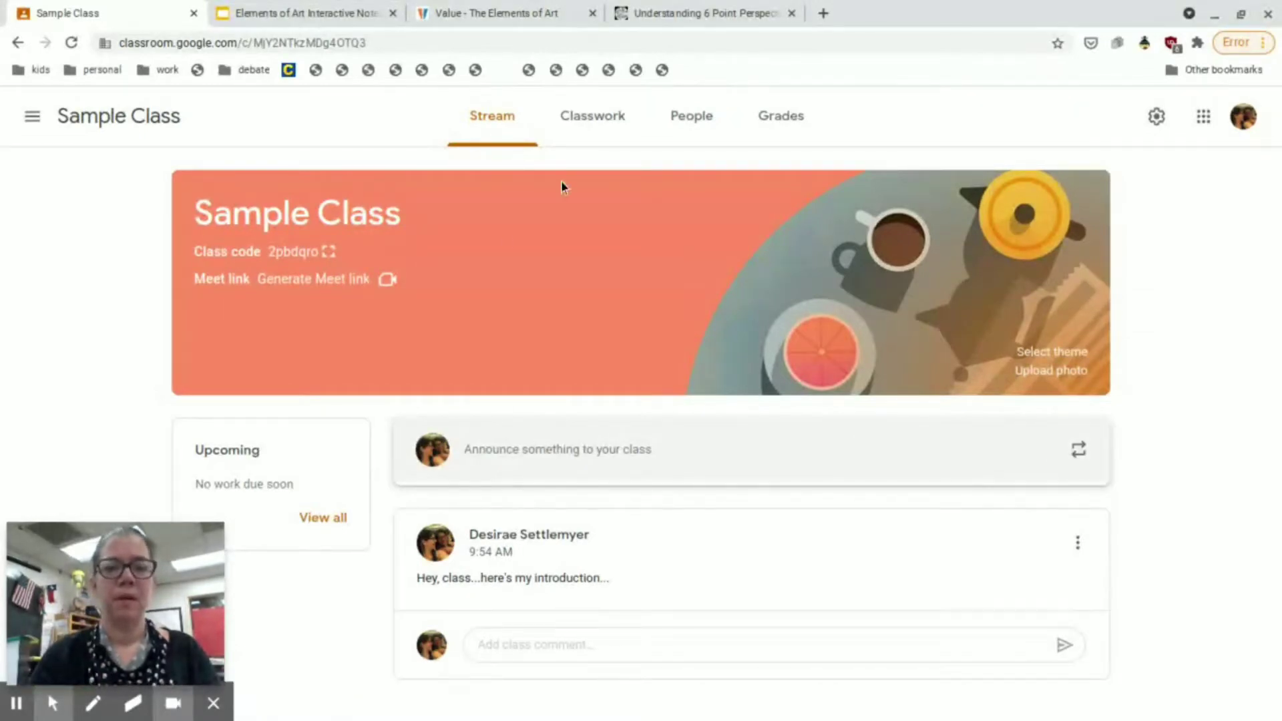
# Start a new classwork assignment for Sample Class and title it "Daily Warm 1".
pyautogui.click(596, 119)
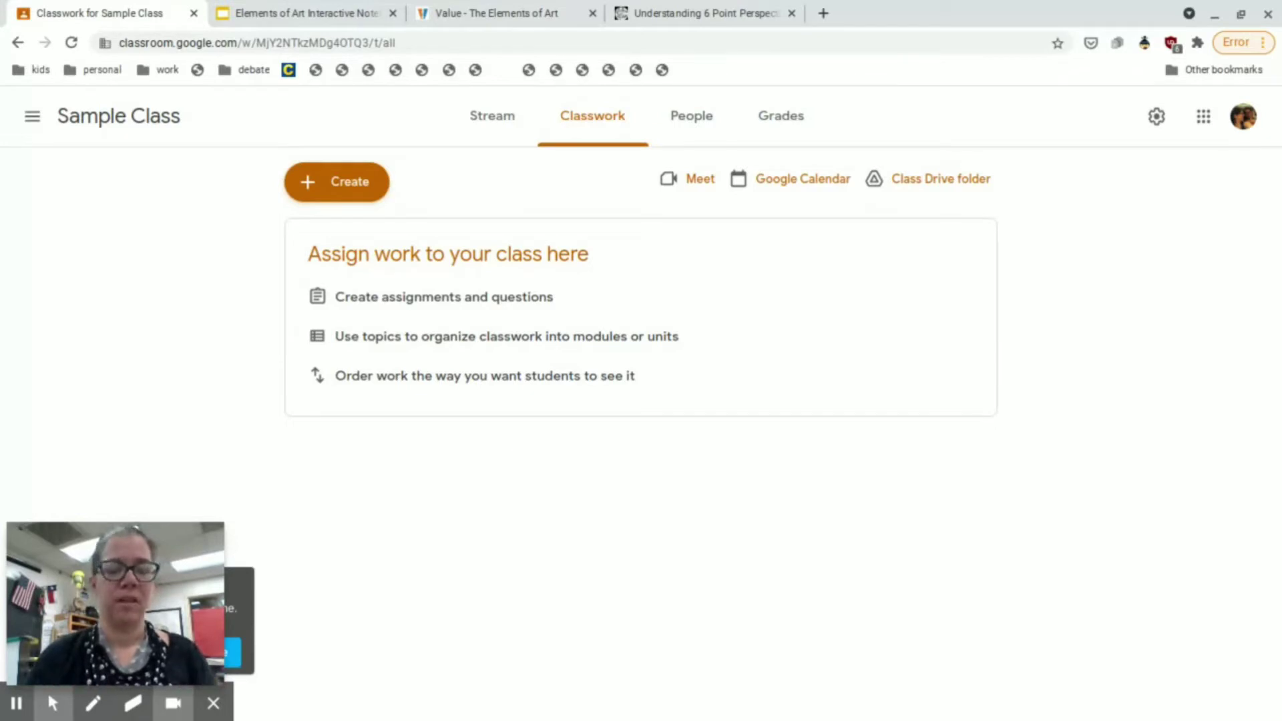
pyautogui.click(349, 193)
pyautogui.click(365, 235)
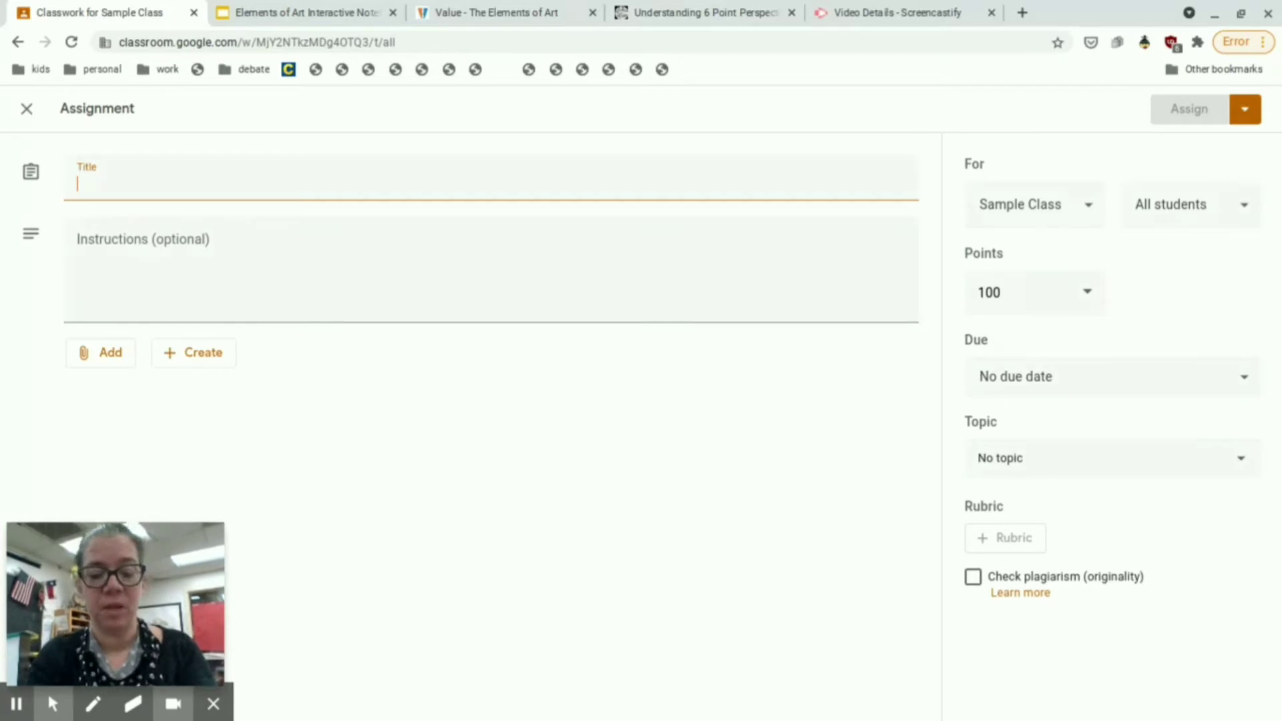
pyautogui.write('Daily ')
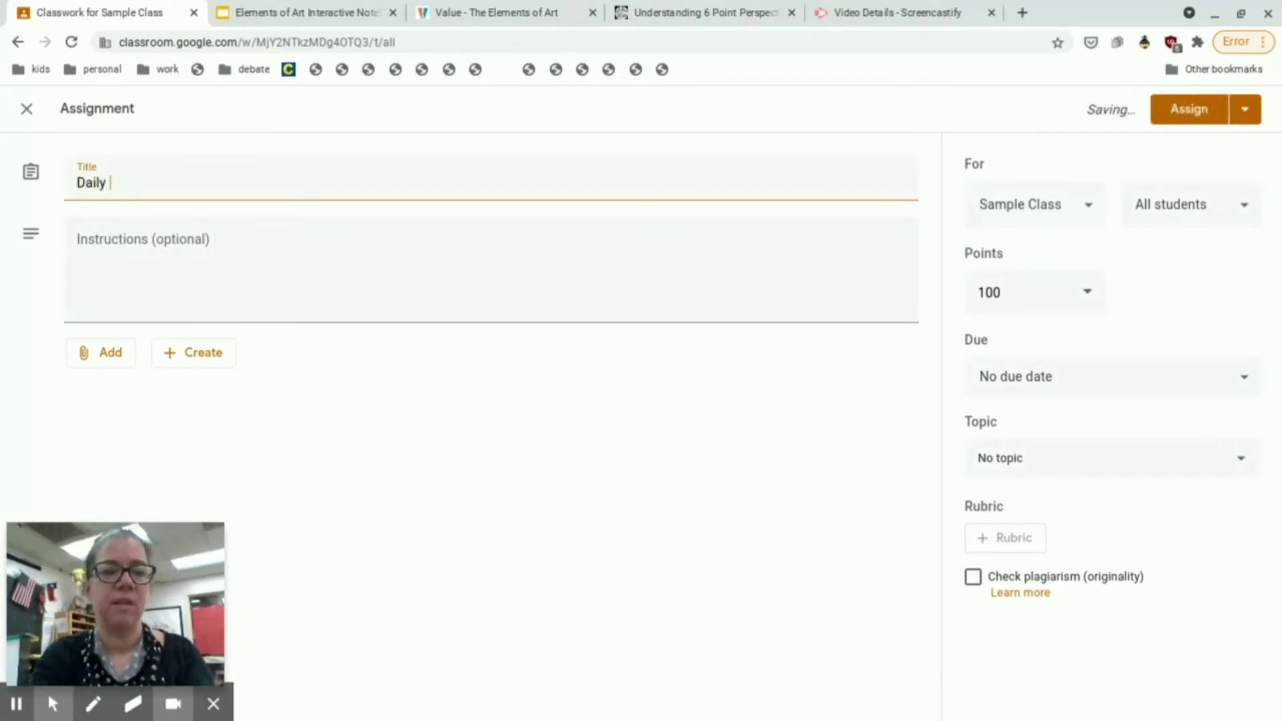
pyautogui.write('Warm ')
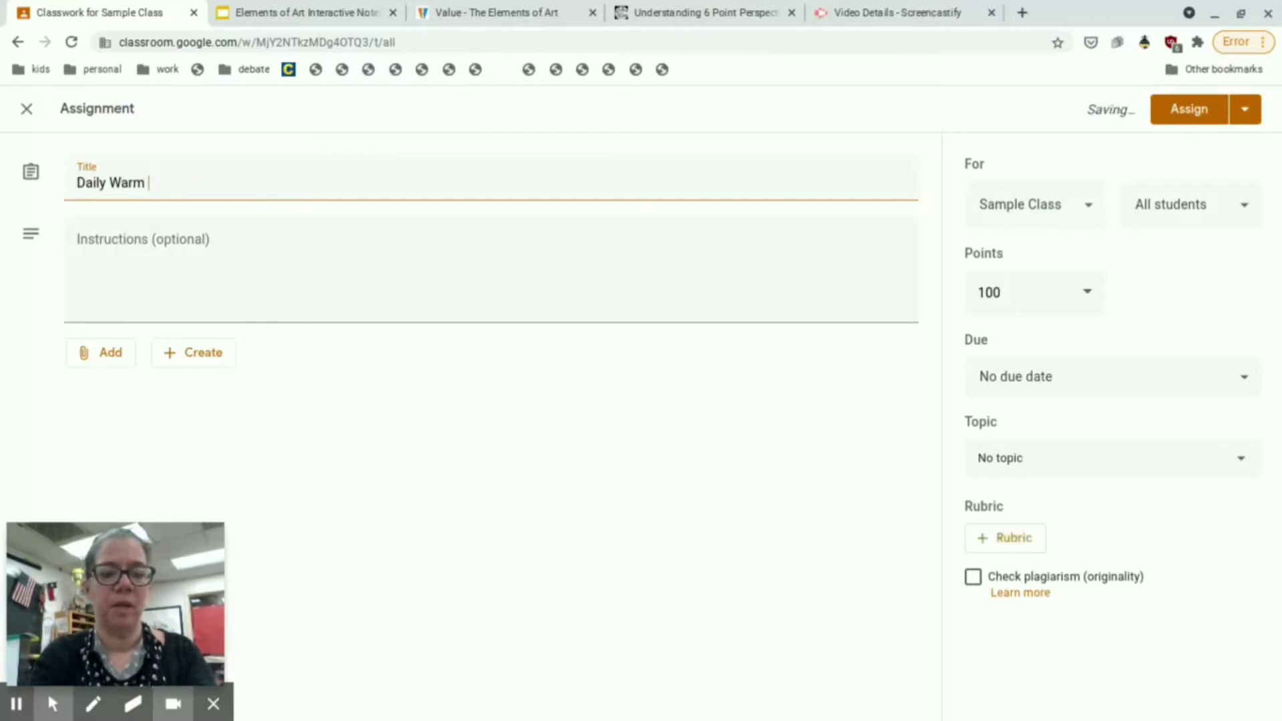
pyautogui.write('1')
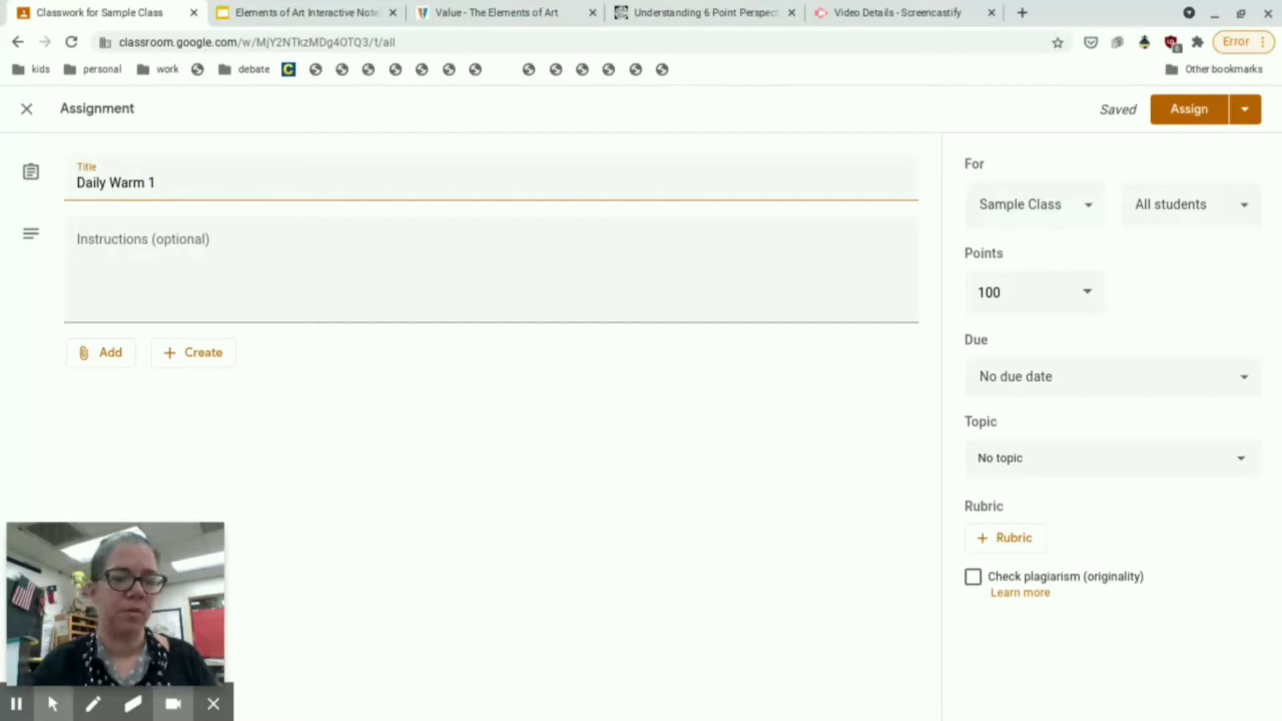
# Enter "Open the attachment and complete the warm up." as the assignment's instructions.
pyautogui.click(151, 265)
pyautogui.write('Op')
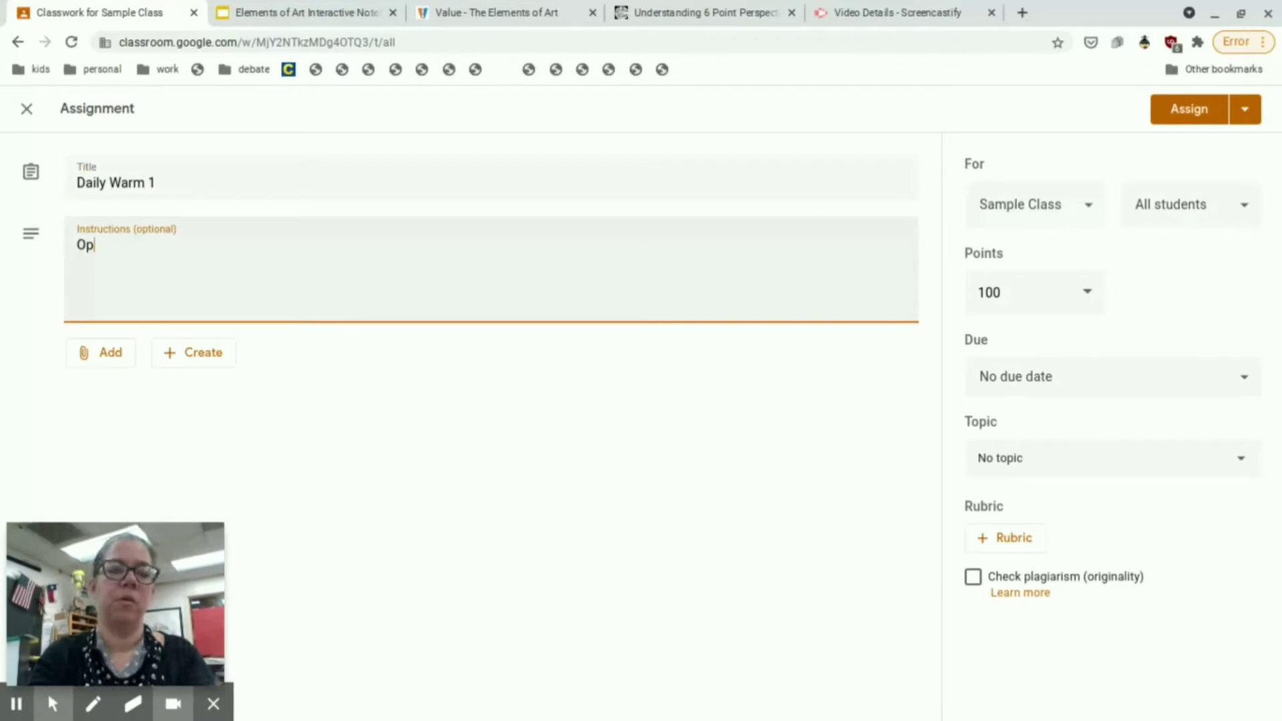
pyautogui.write('en the attachm')
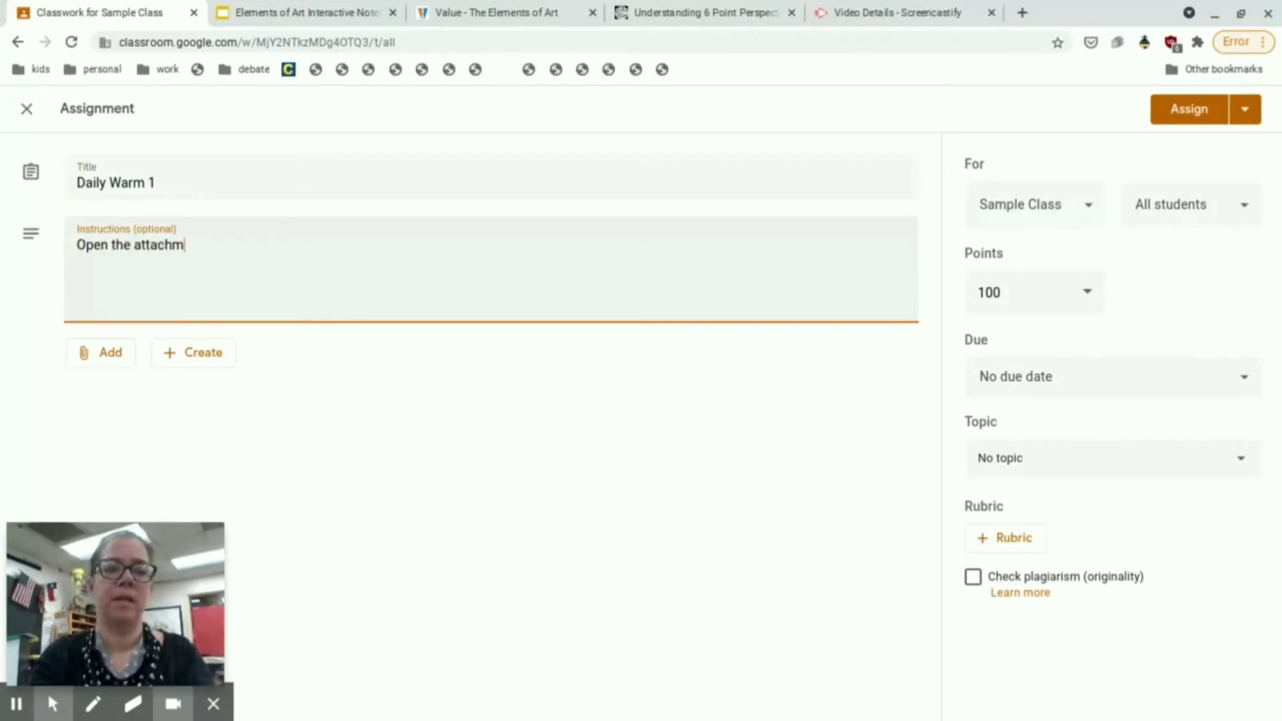
pyautogui.write('ent and ')
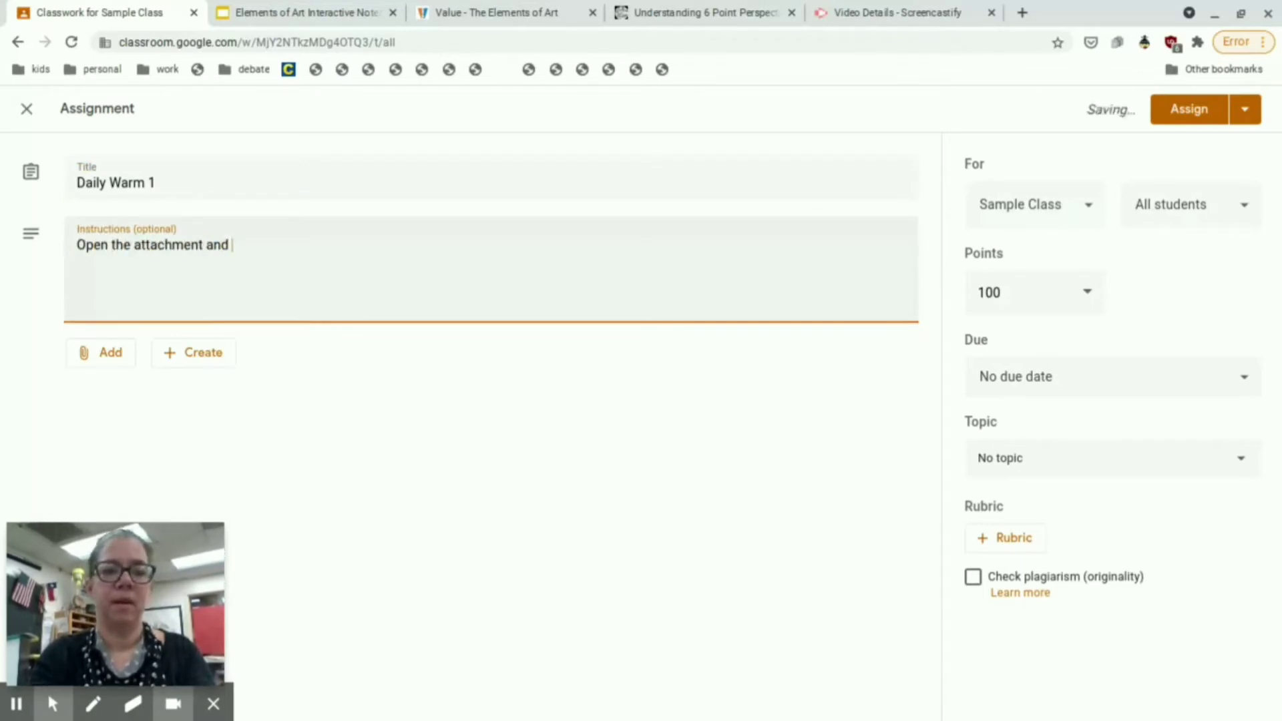
pyautogui.write('complete the warm up.')
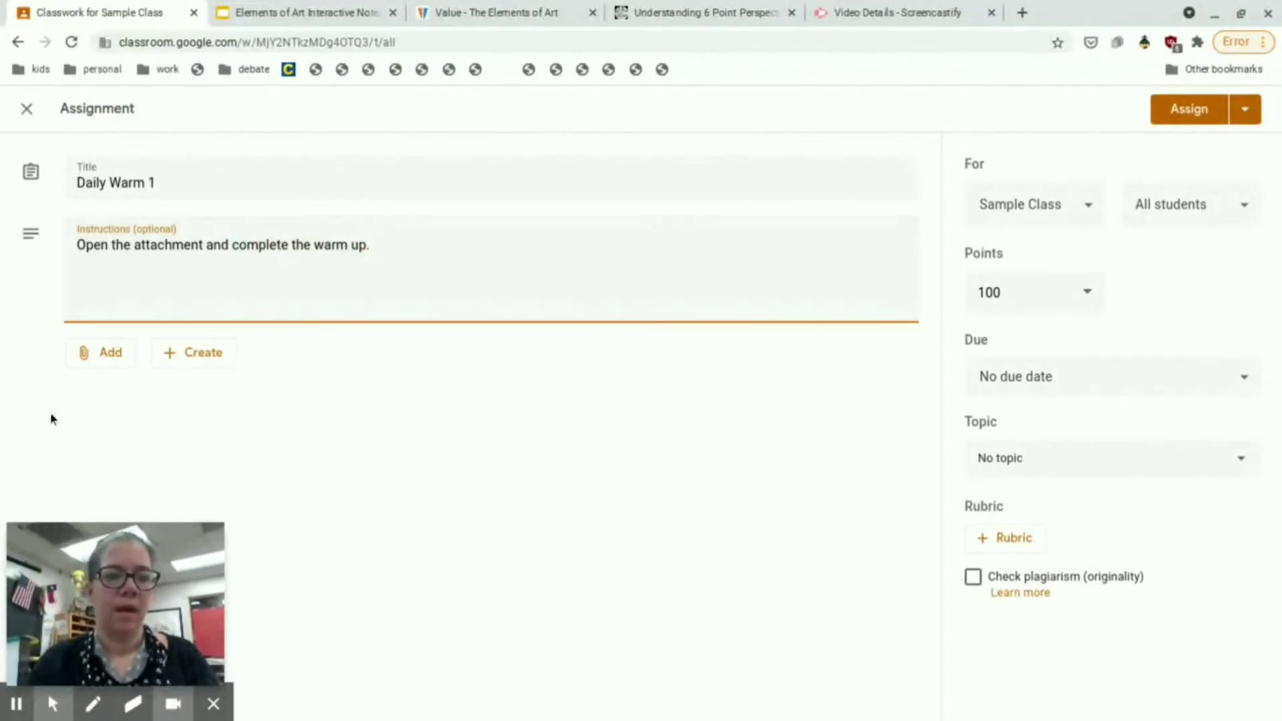
# Start attaching a file from Google Drive, search for "daily war", and look through the recent files for a suitable warm-up.
pyautogui.click(102, 369)
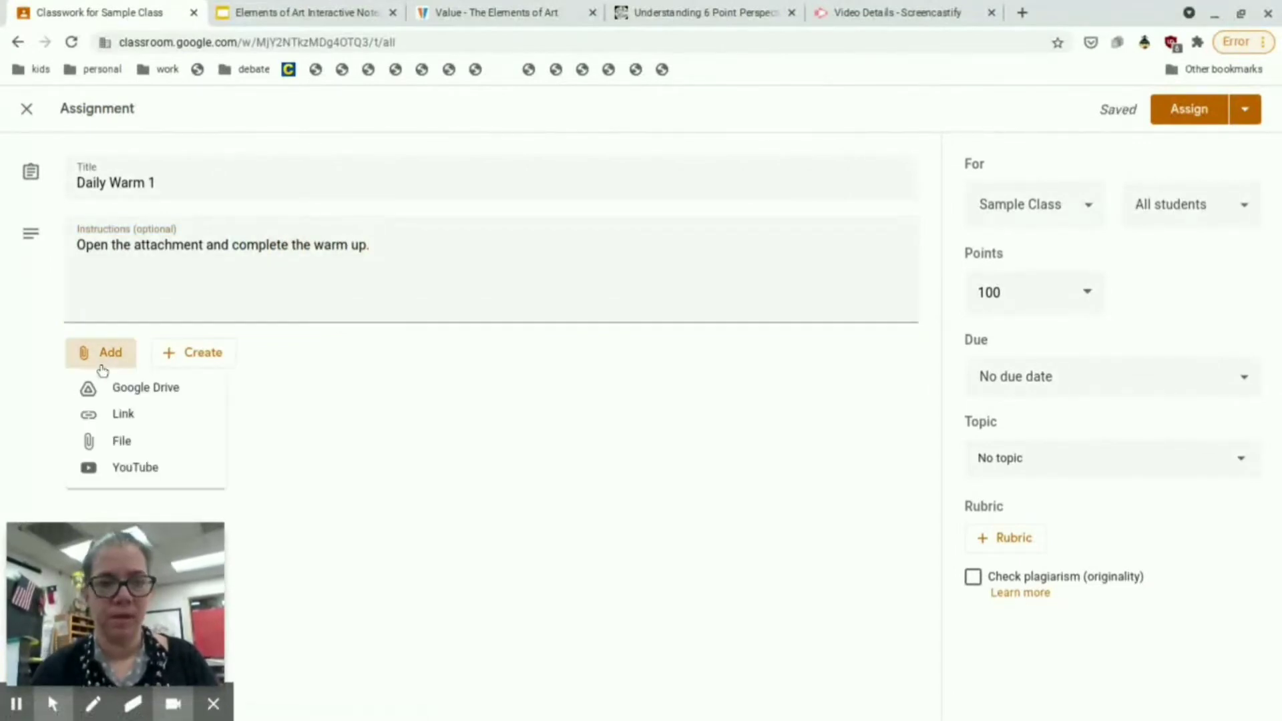
pyautogui.click(126, 387)
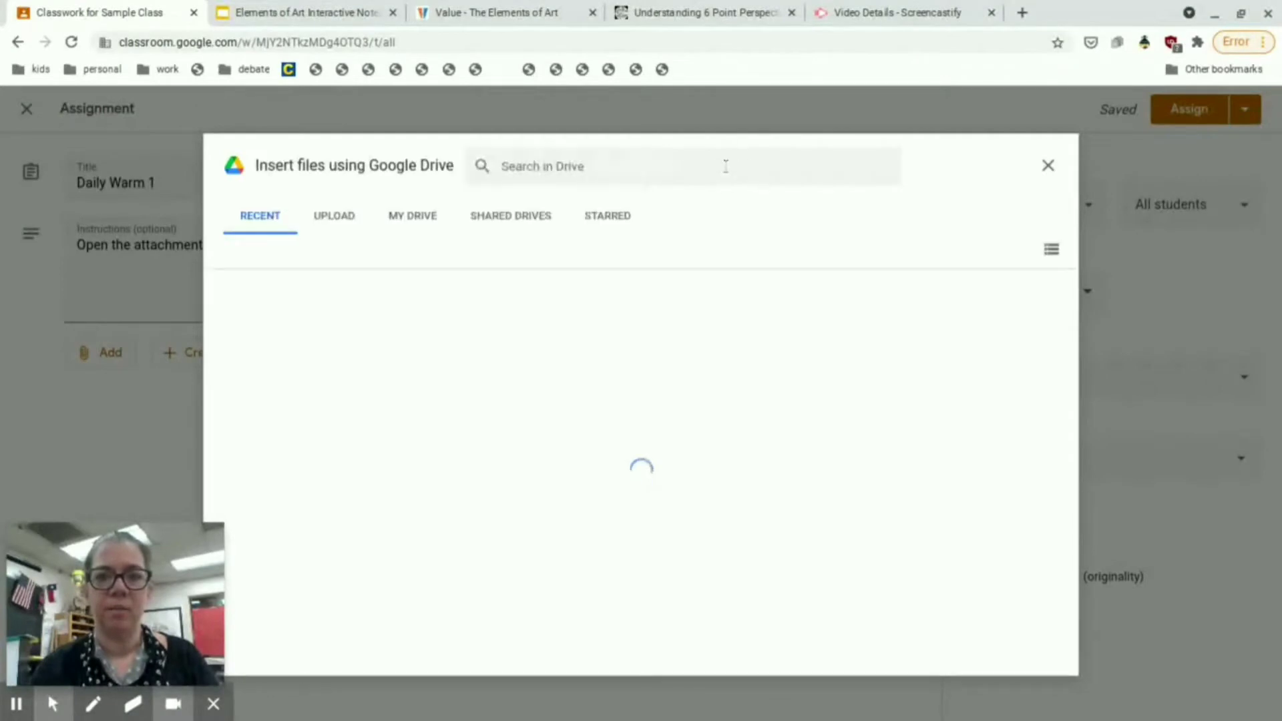
pyautogui.click(514, 163)
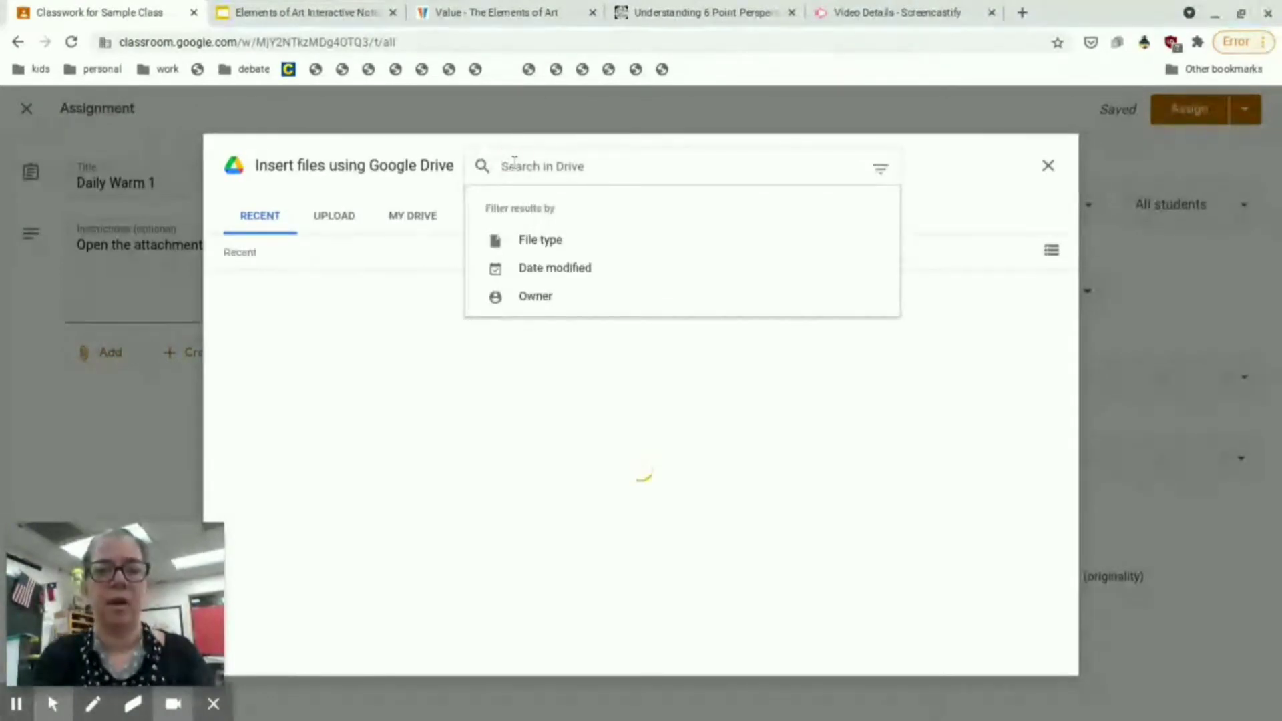
pyautogui.write('daily wa')
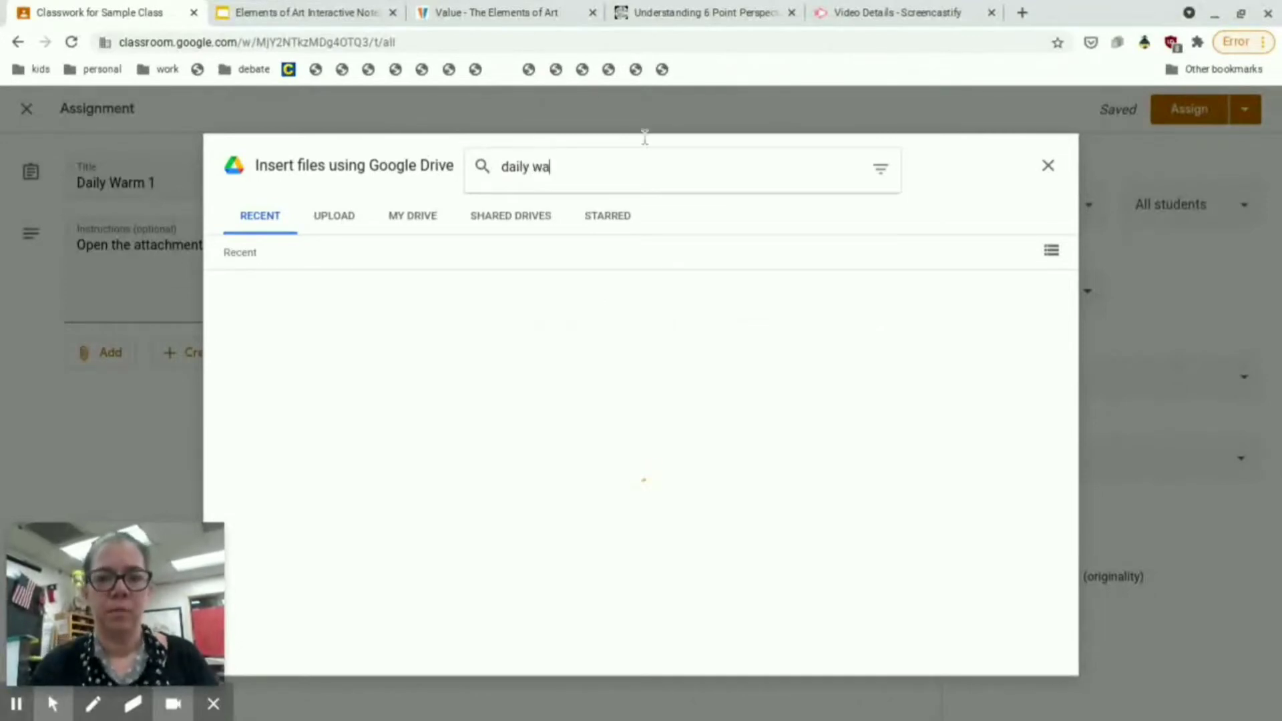
pyautogui.write('r')
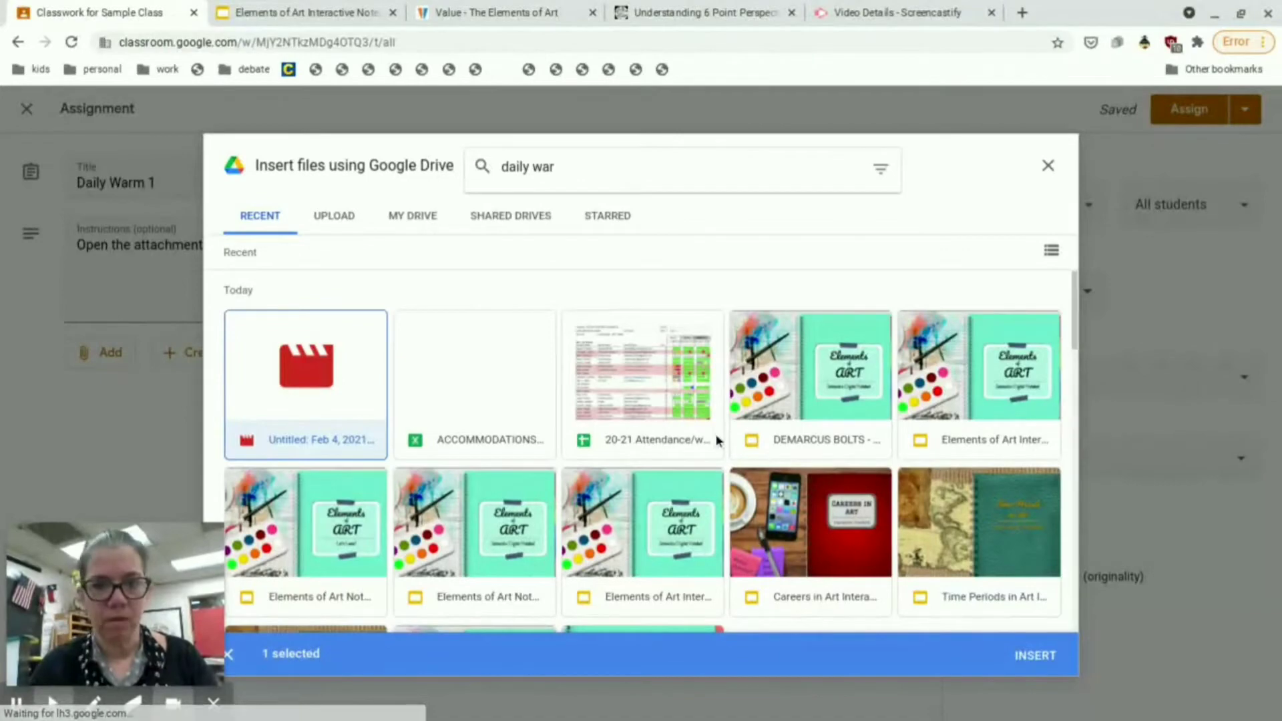
pyautogui.scroll(-3, 717, 437)
pyautogui.scroll(-10, 717, 438)
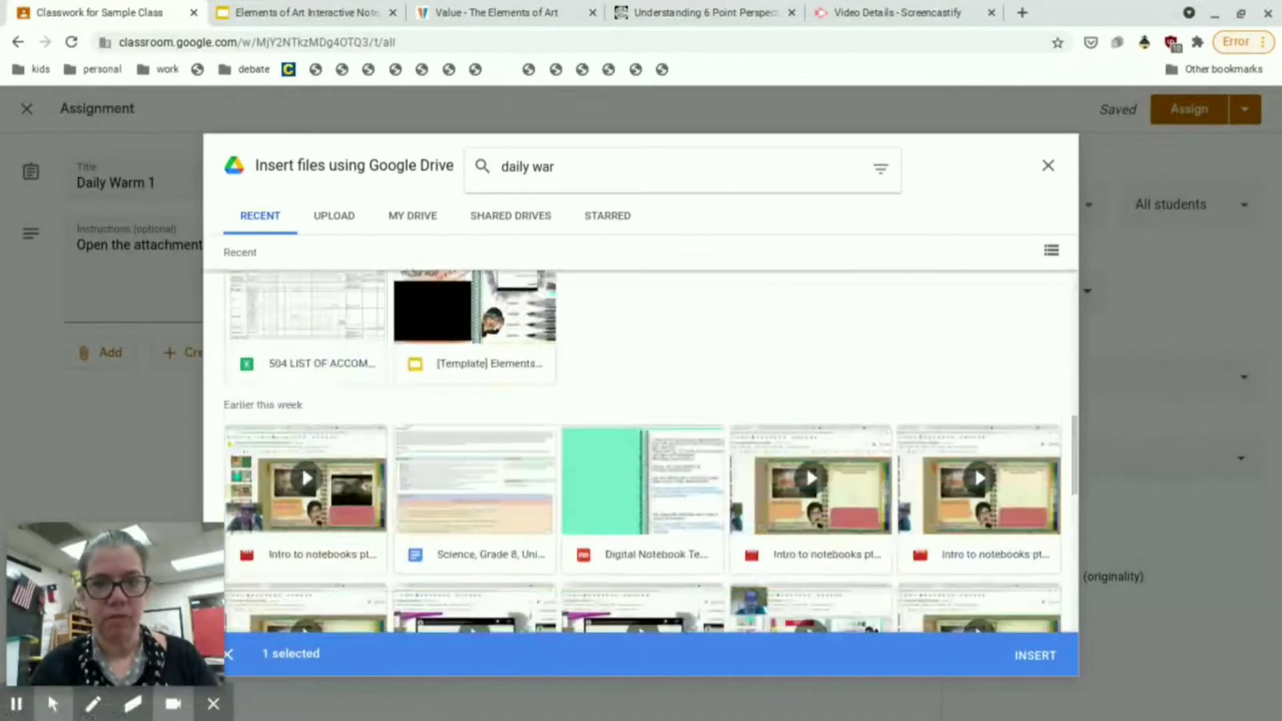
pyautogui.scroll(-10, 643, 449)
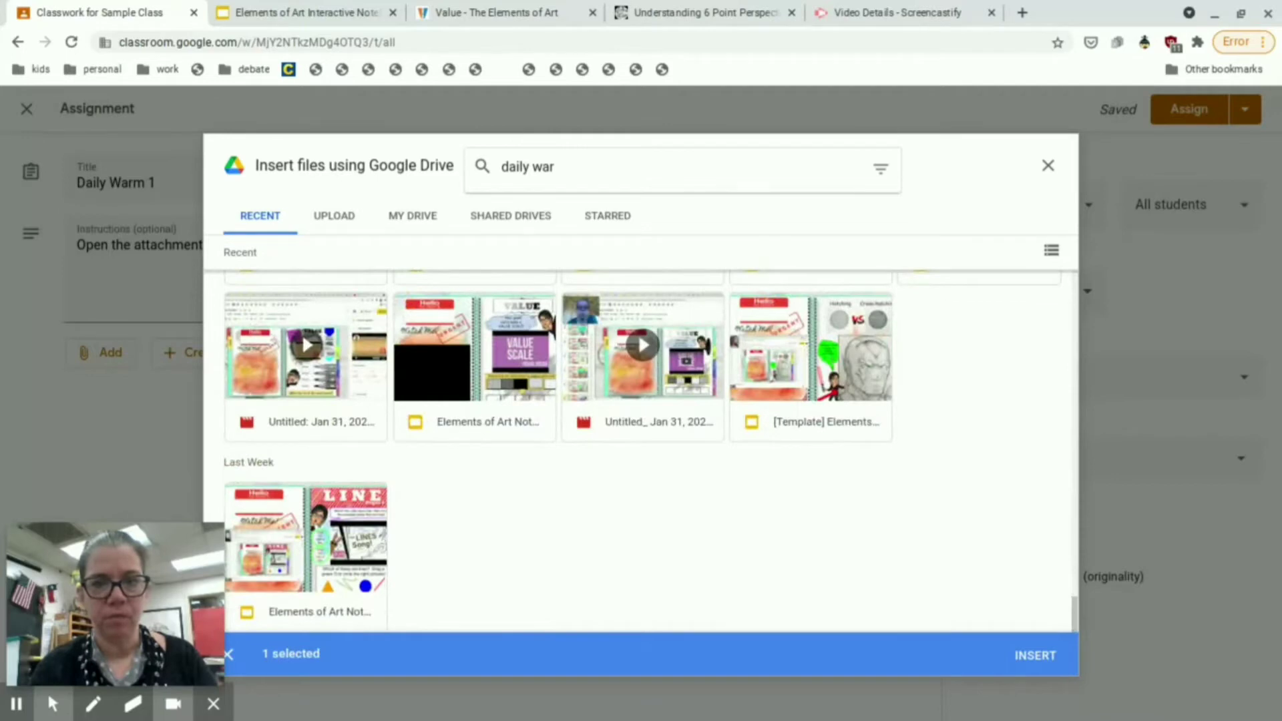
pyautogui.scroll(-6, 643, 450)
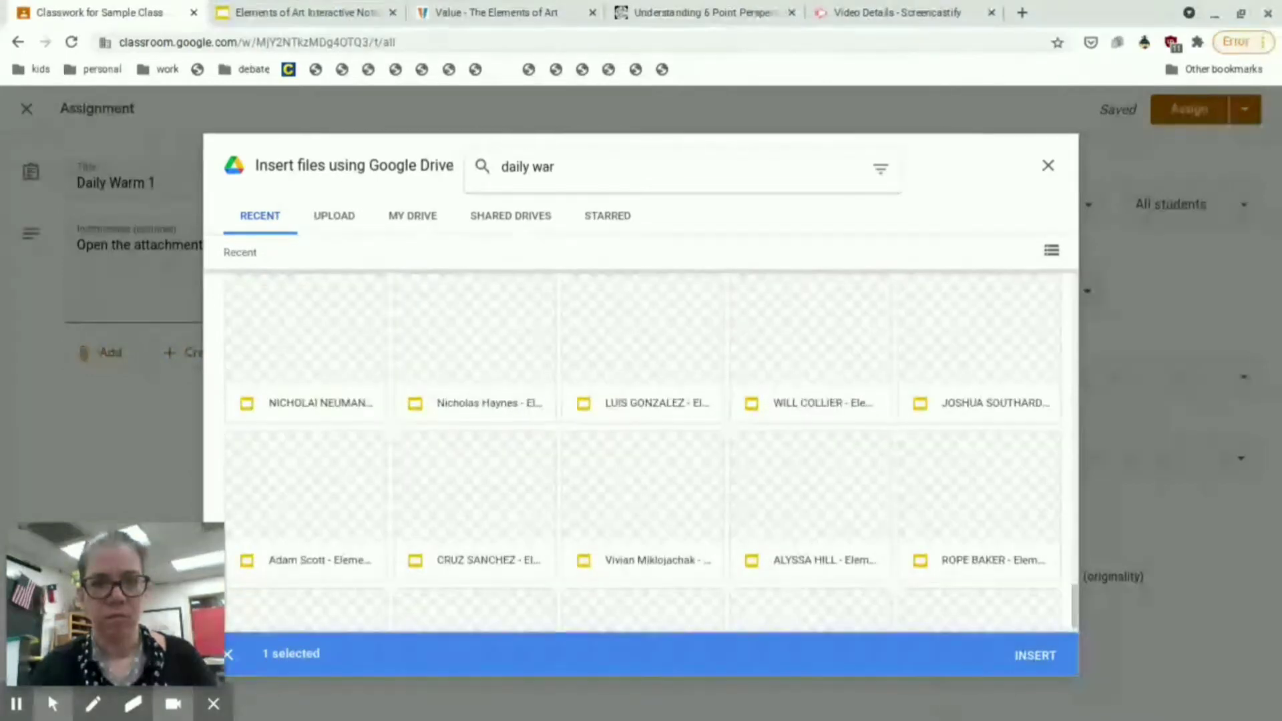
pyautogui.scroll(20, 643, 449)
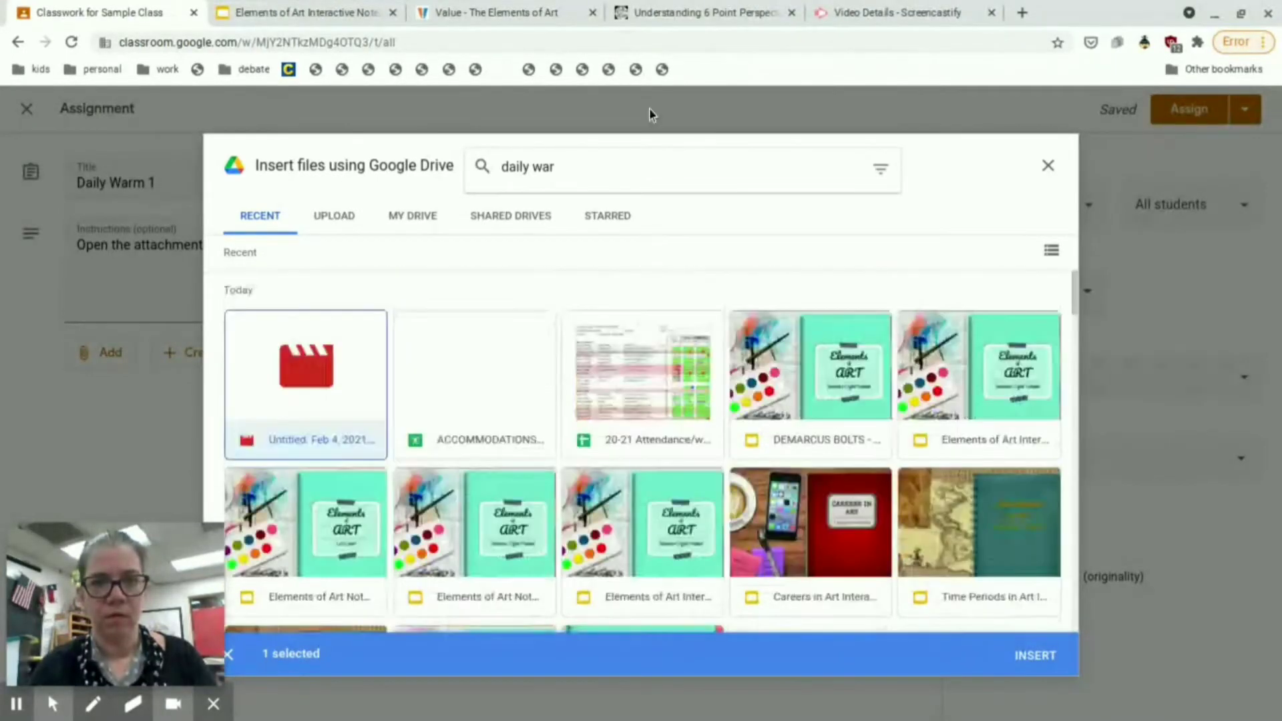
pyautogui.click(575, 166)
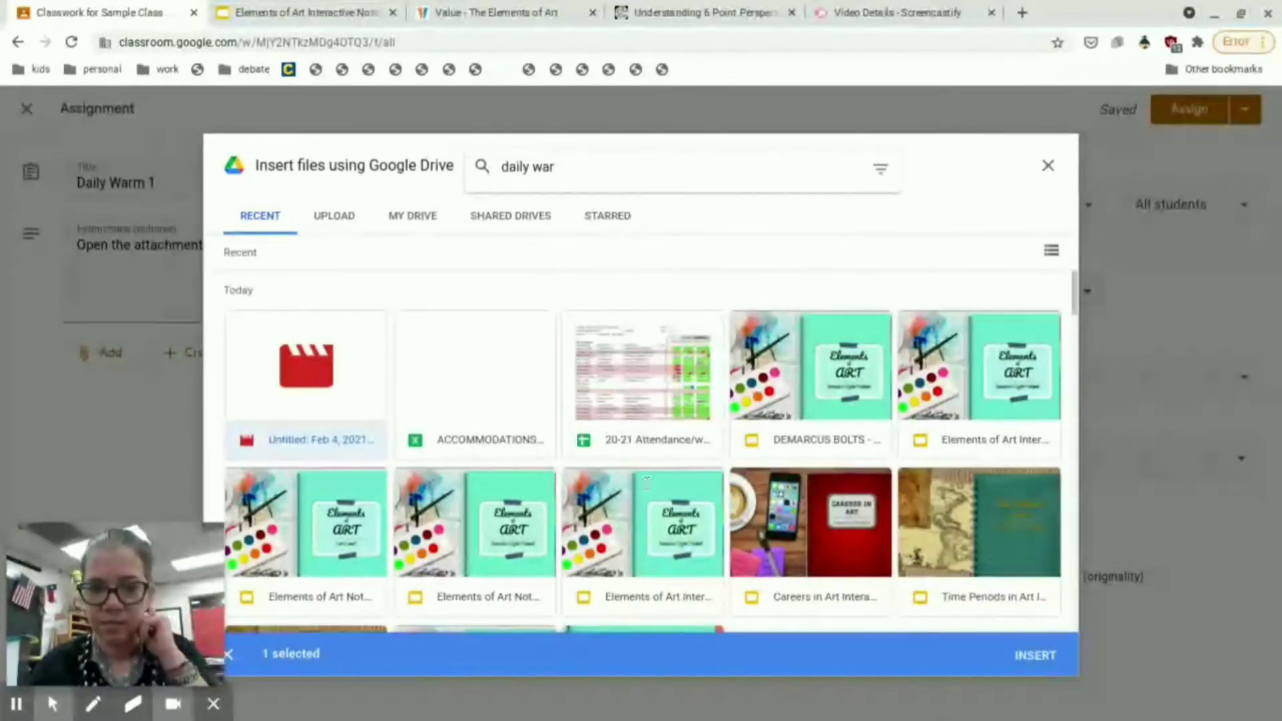
# Attach the Slides file "Elements of Art Notebook LS student pg 8" from yesterday's Drive files, along with the already selected untitled video.
pyautogui.scroll(-5, 665, 464)
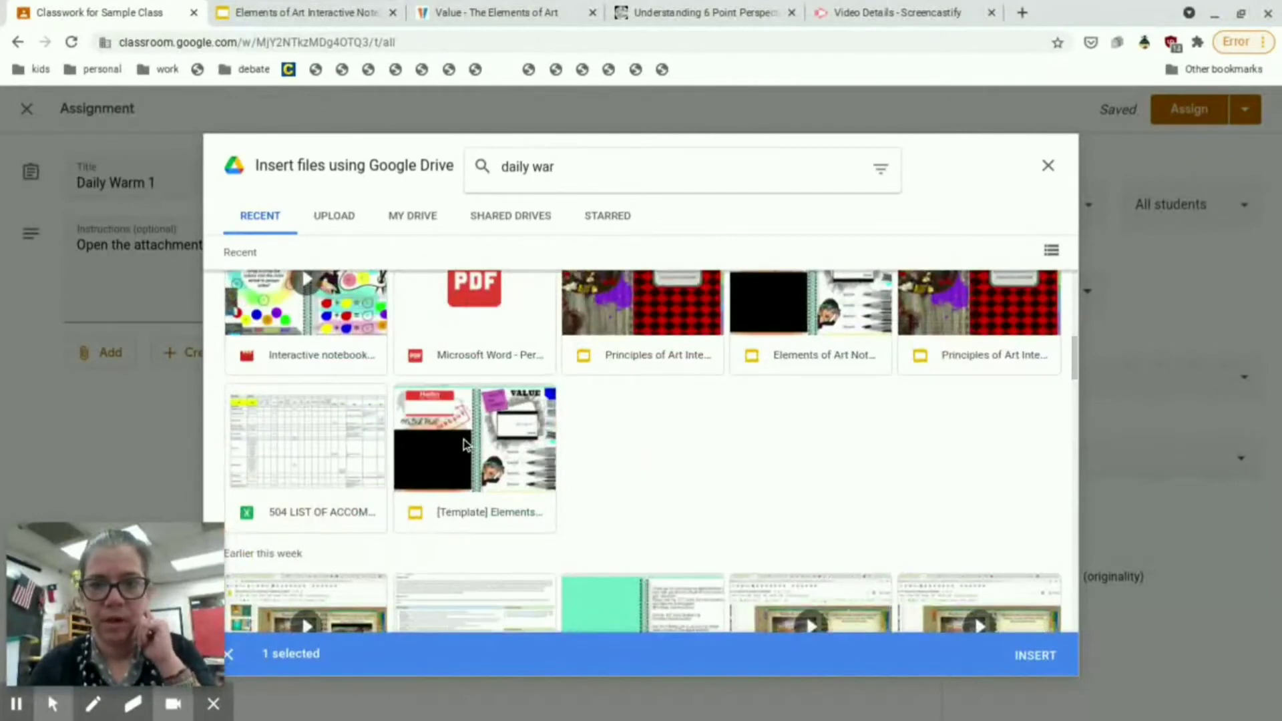
pyautogui.scroll(3, 465, 444)
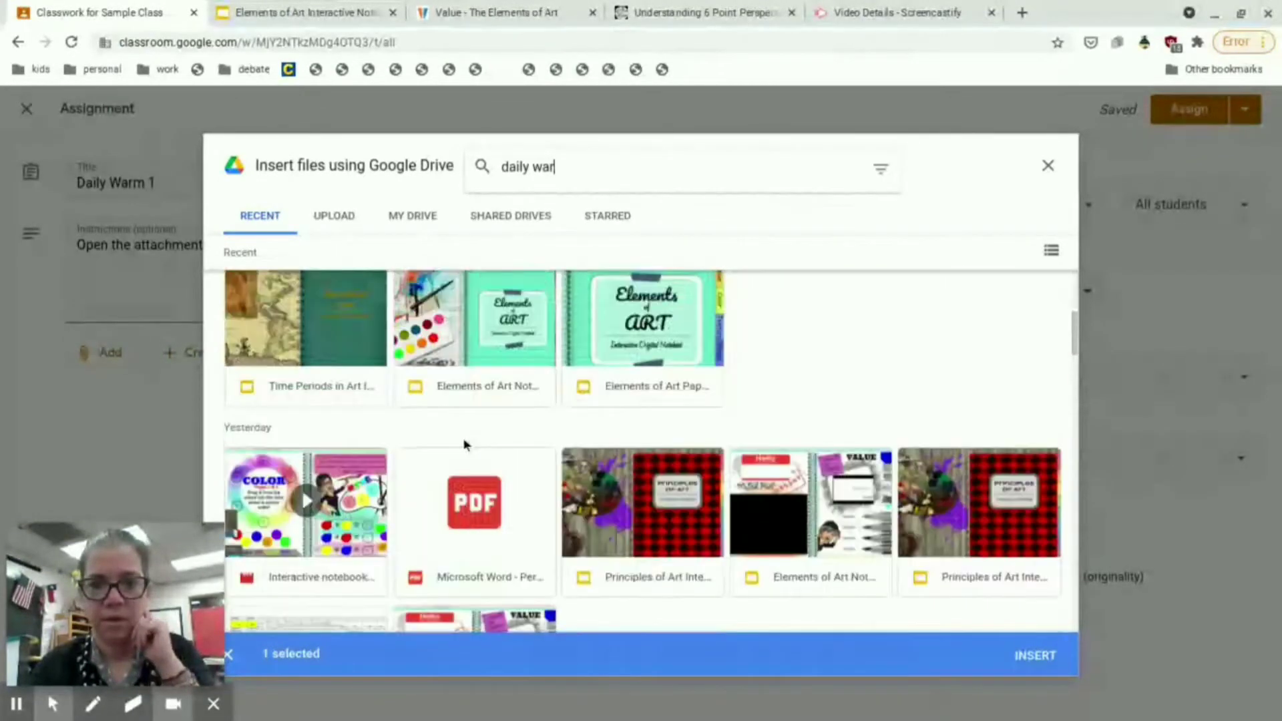
pyautogui.click(786, 498)
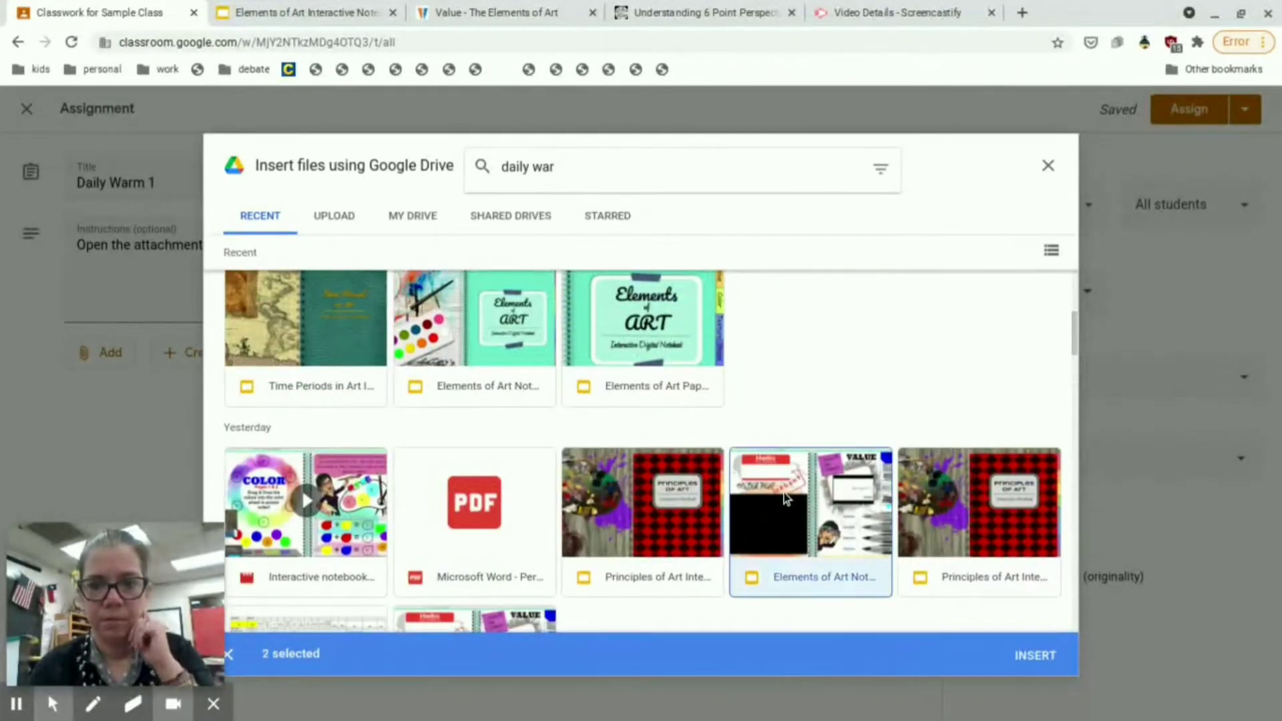
pyautogui.click(1035, 656)
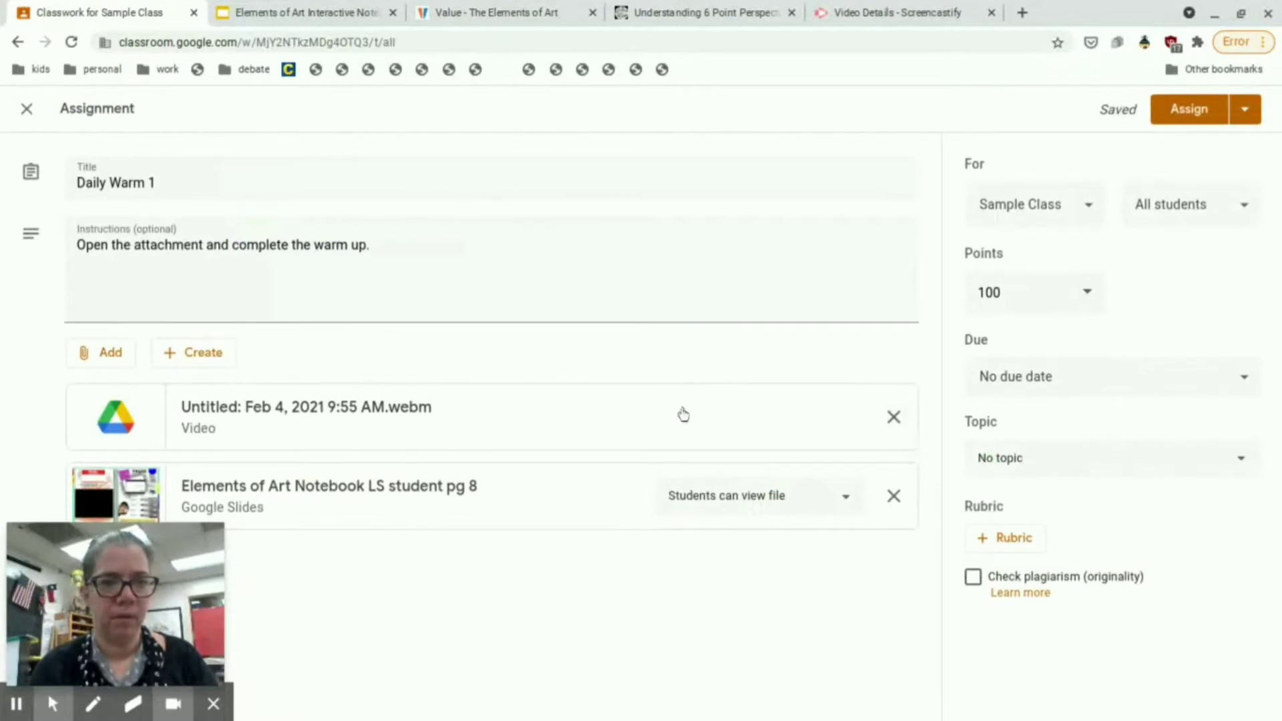
# Remove the untitled video from the attachments and set the Slides file to "Make a copy for each student".
pyautogui.click(895, 417)
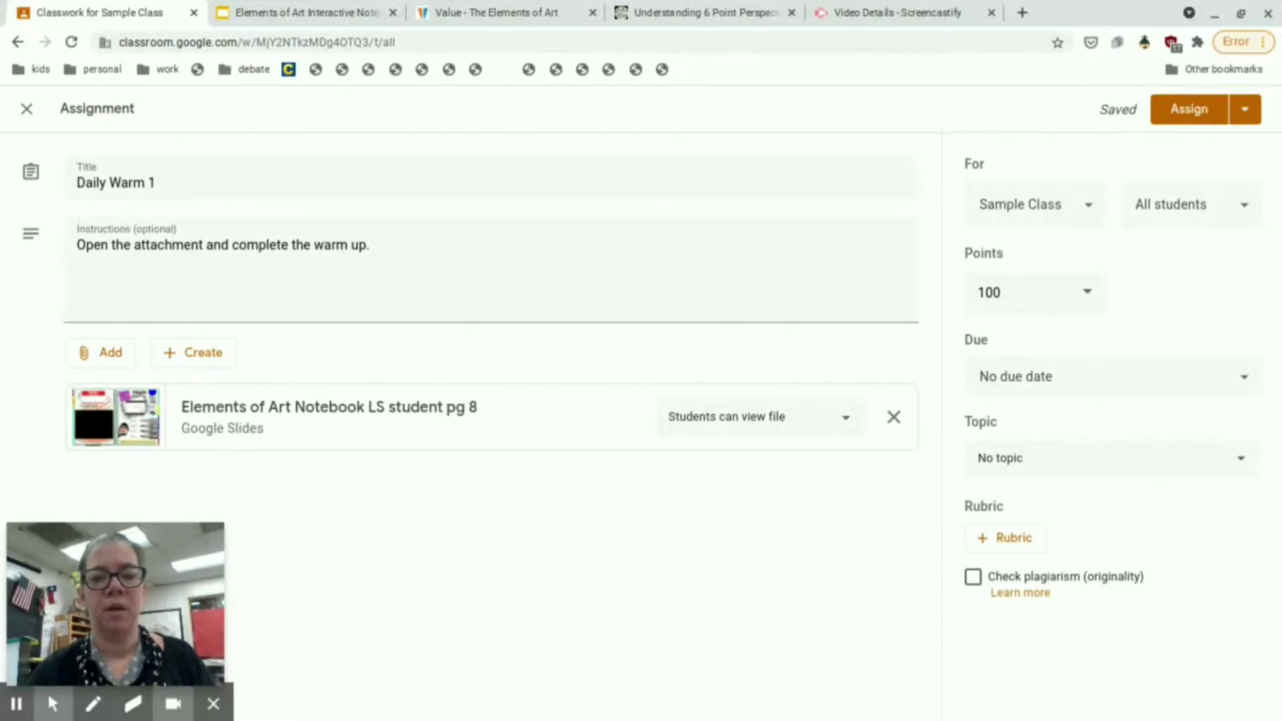
pyautogui.click(762, 417)
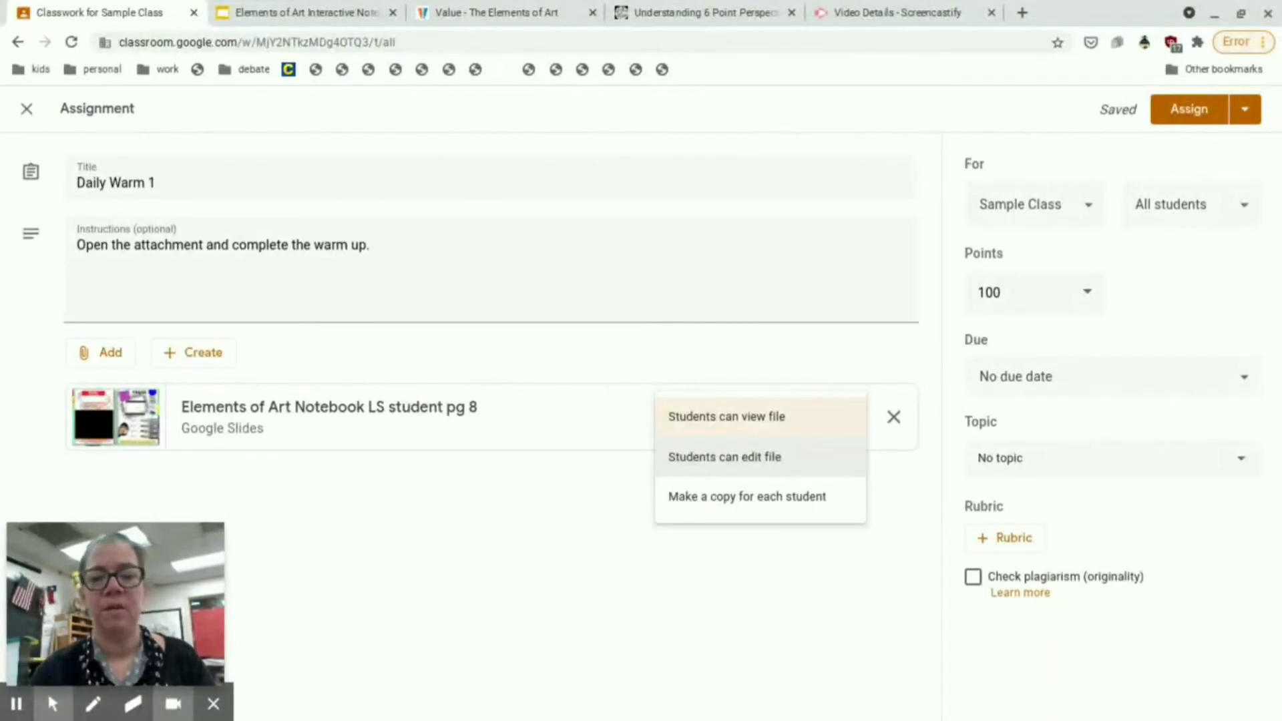
pyautogui.click(761, 498)
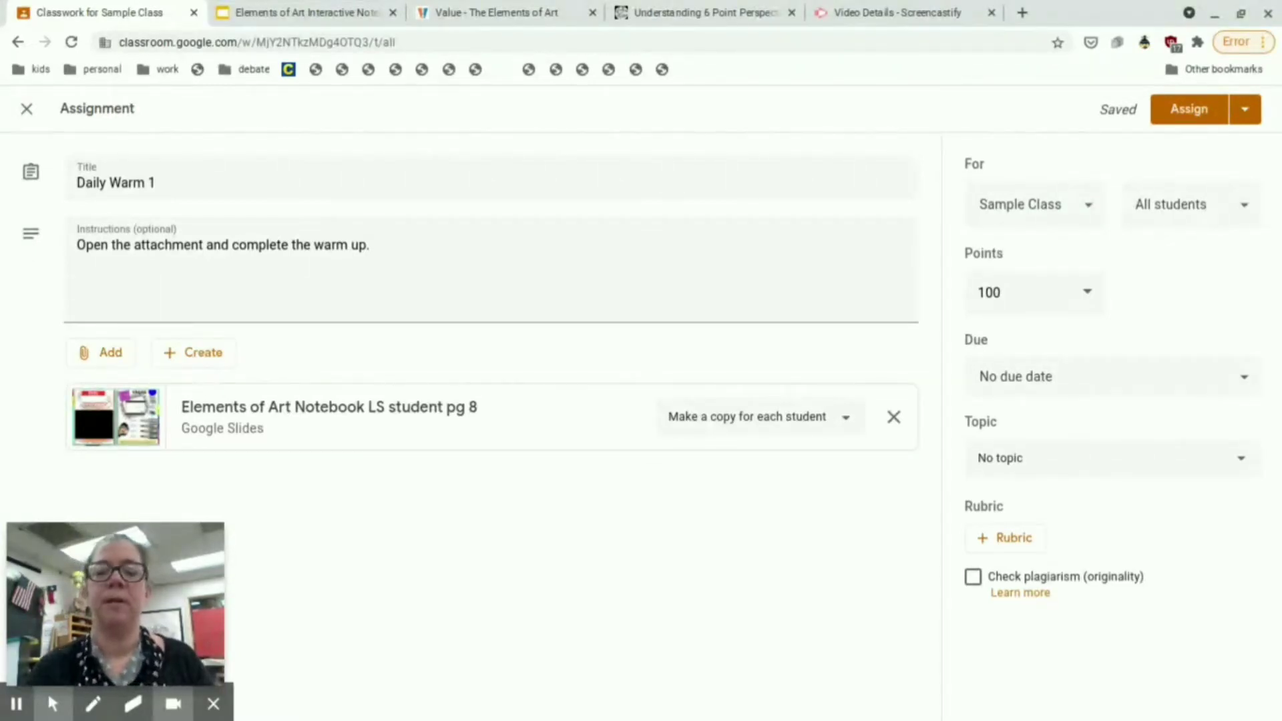
# Set the assignment's due date to Feb 5, 2021, without a due time.
pyautogui.click(1027, 389)
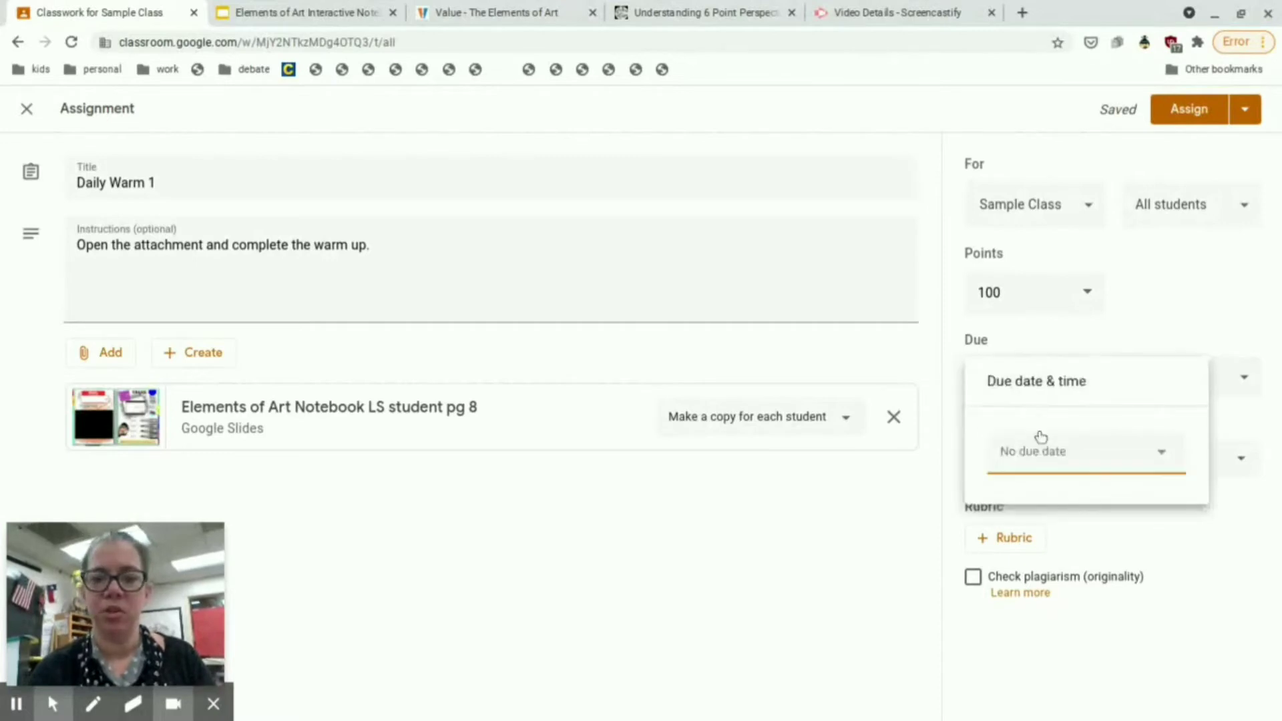
pyautogui.click(1034, 458)
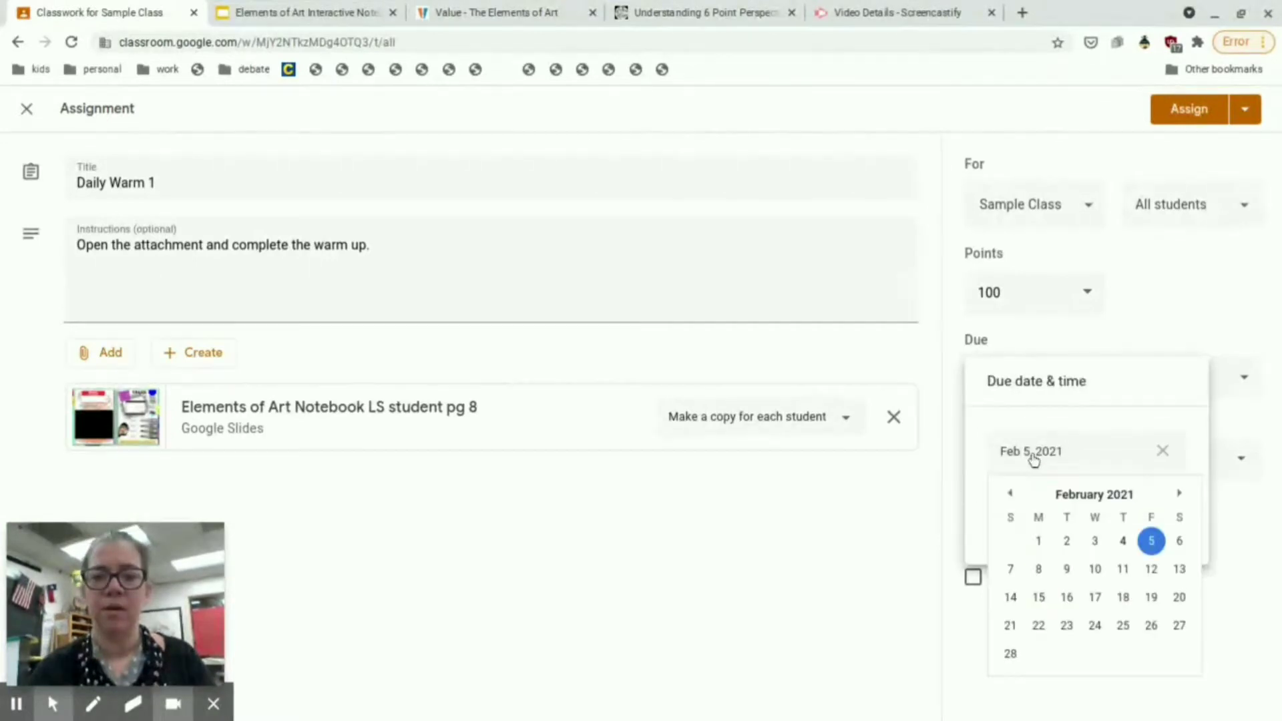
pyautogui.click(1150, 541)
pyautogui.click(1251, 542)
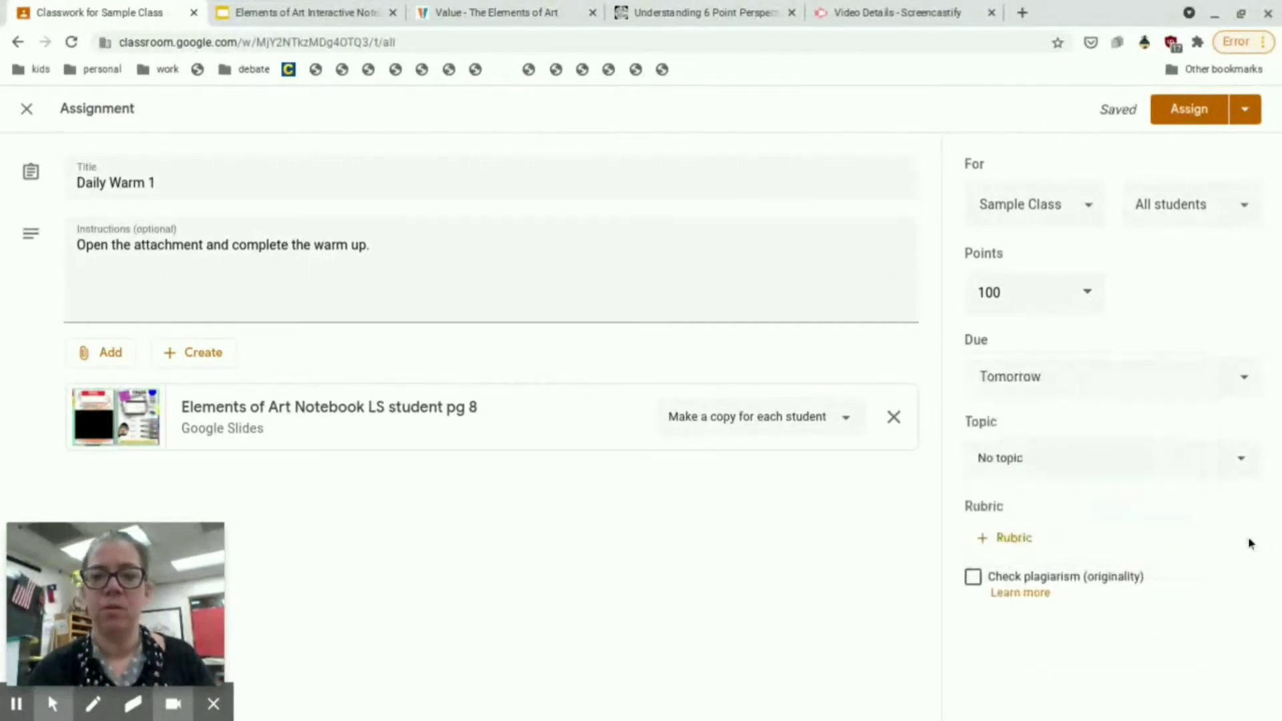
pyautogui.click(1048, 388)
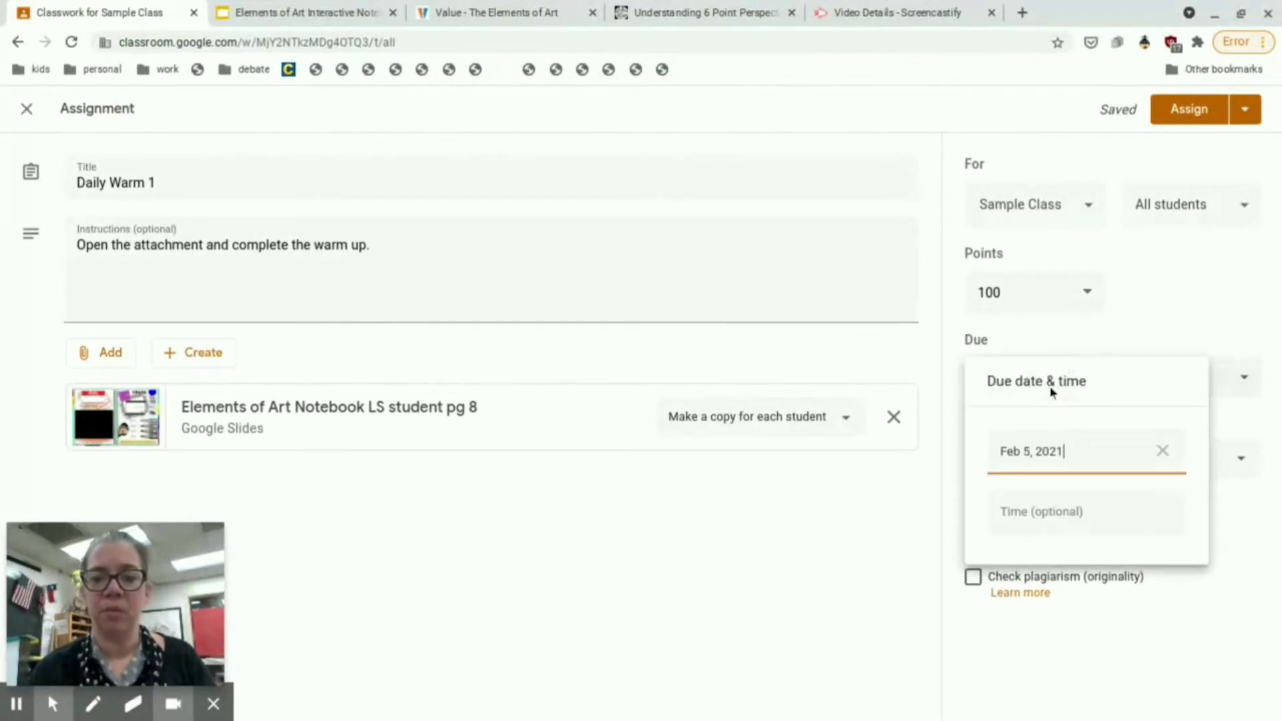
pyautogui.click(1251, 524)
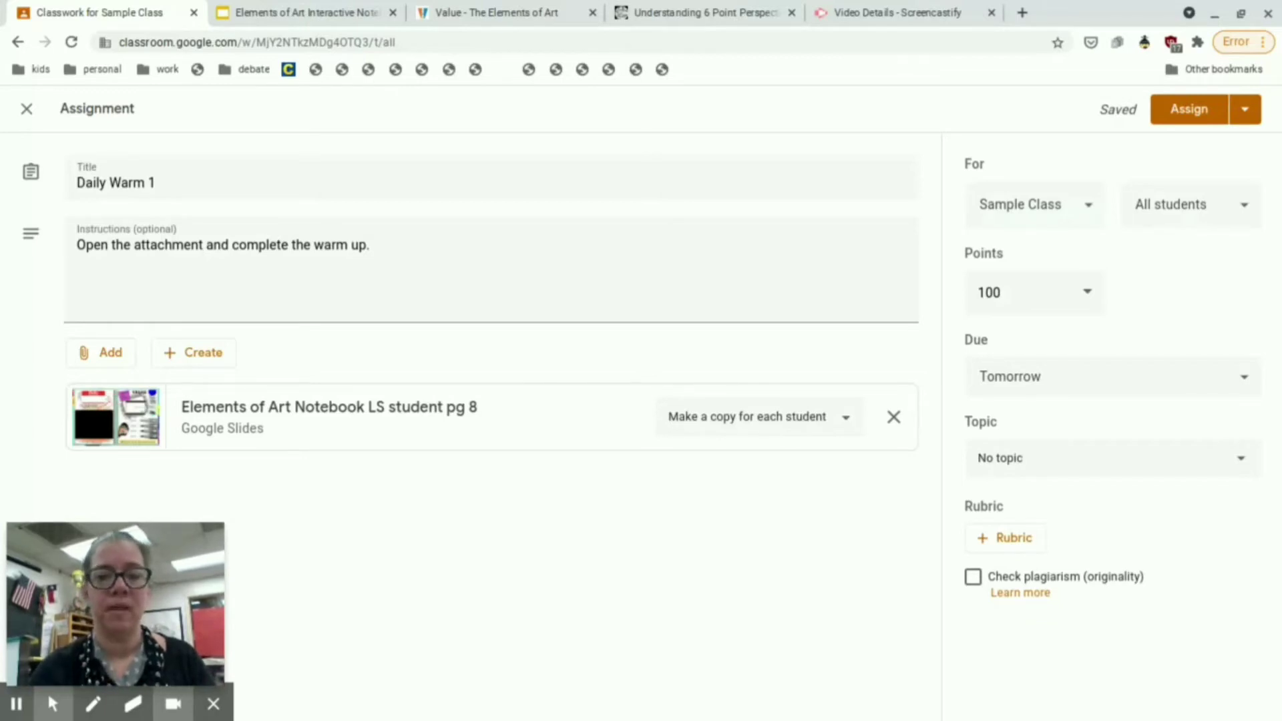
# Create a new topic named "Daily Warm ups" for the assignment.
pyautogui.click(1086, 476)
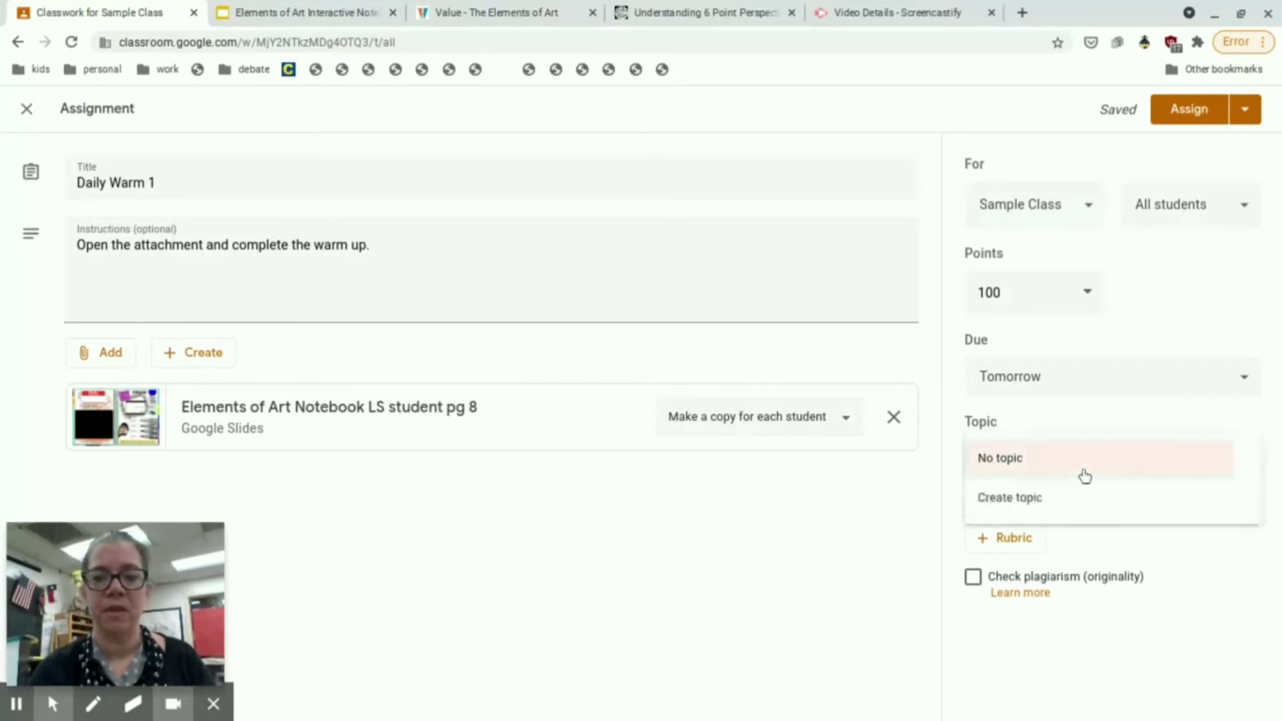
pyautogui.click(1030, 501)
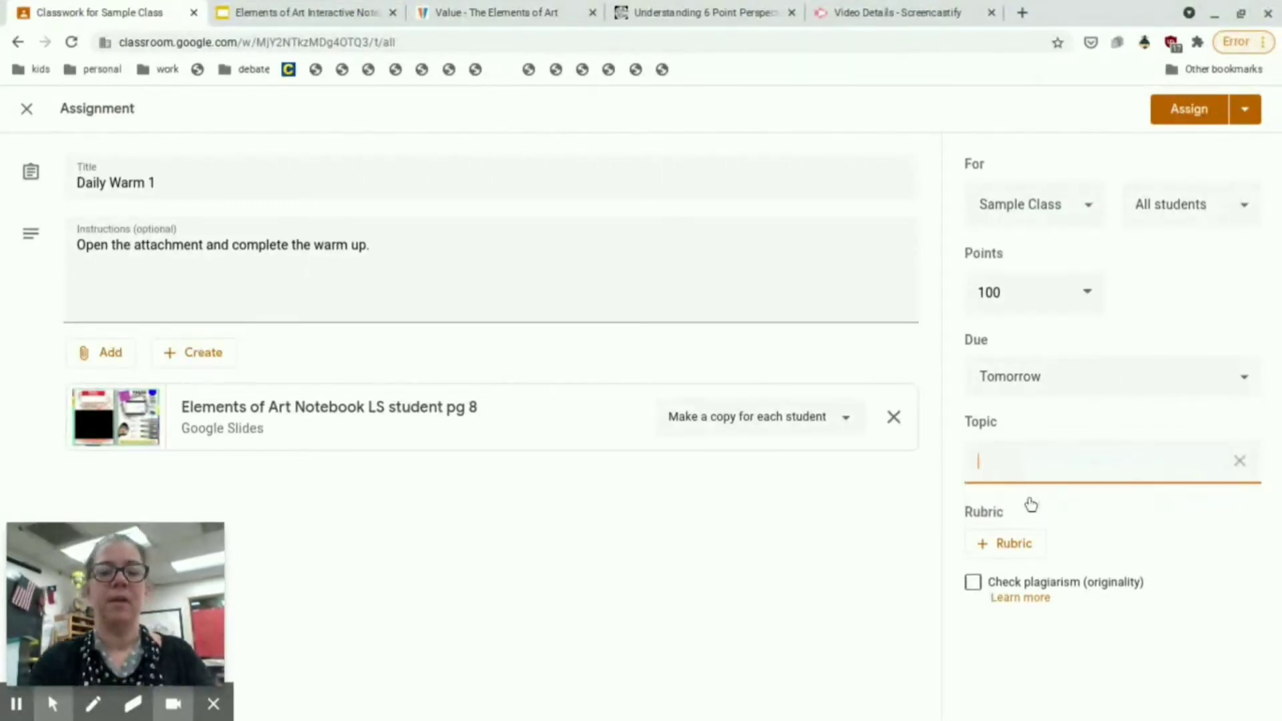
pyautogui.write('Daily ')
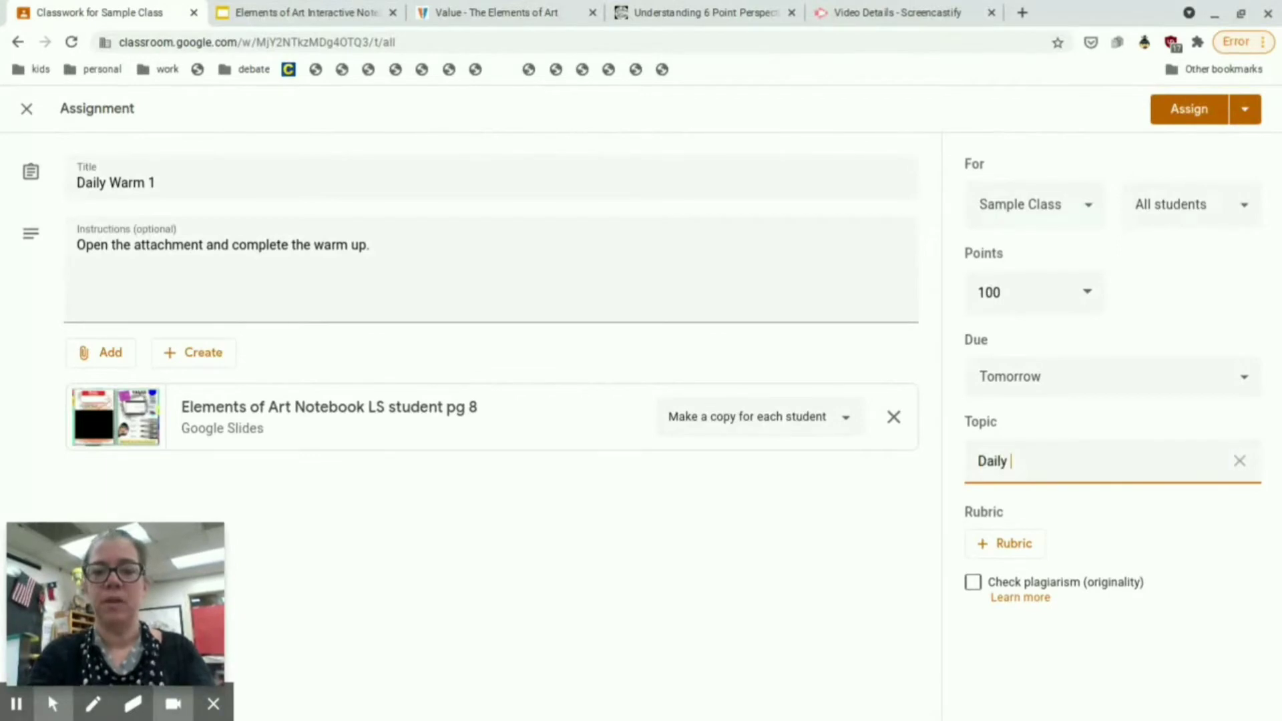
pyautogui.write('Warm up')
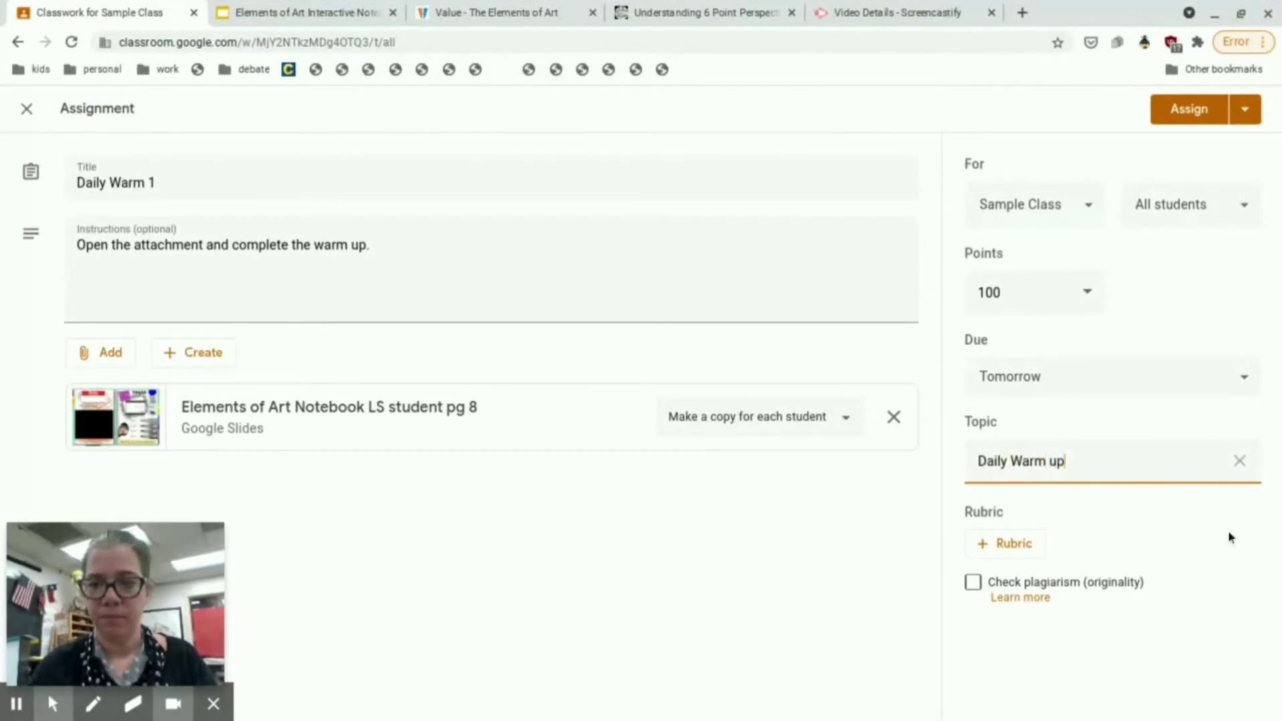
pyautogui.write('s')
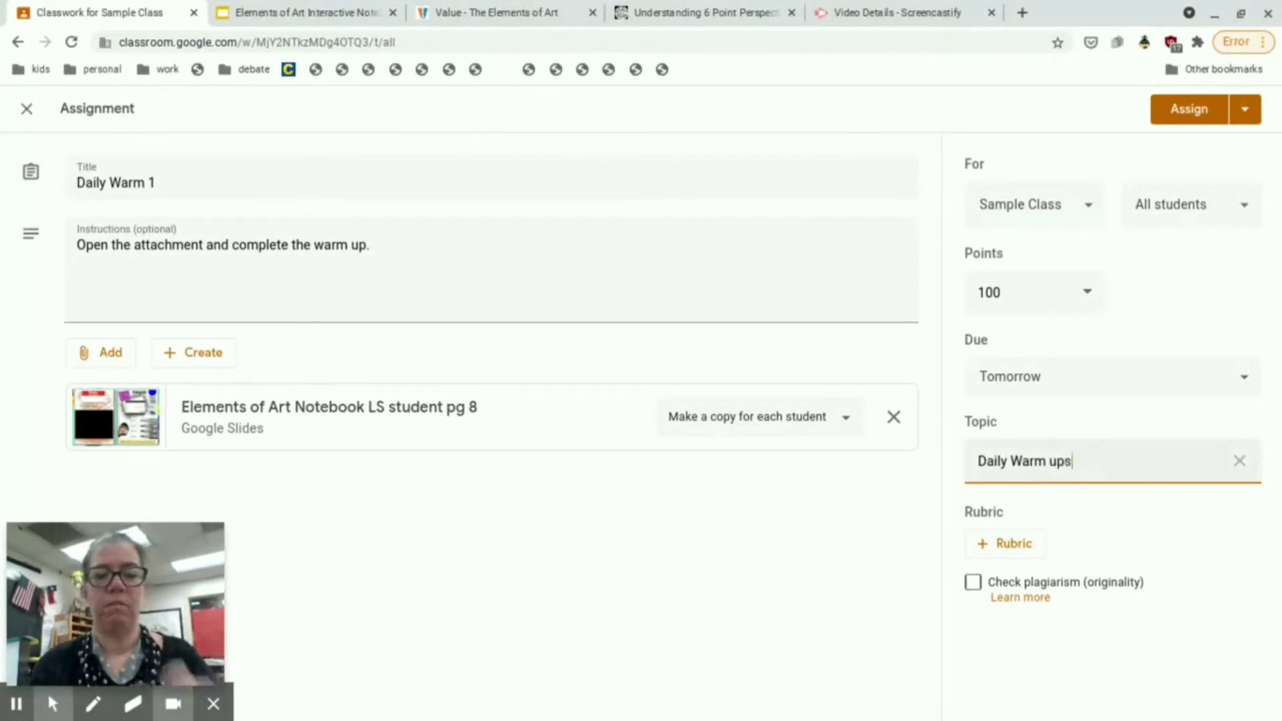
pyautogui.click(1193, 546)
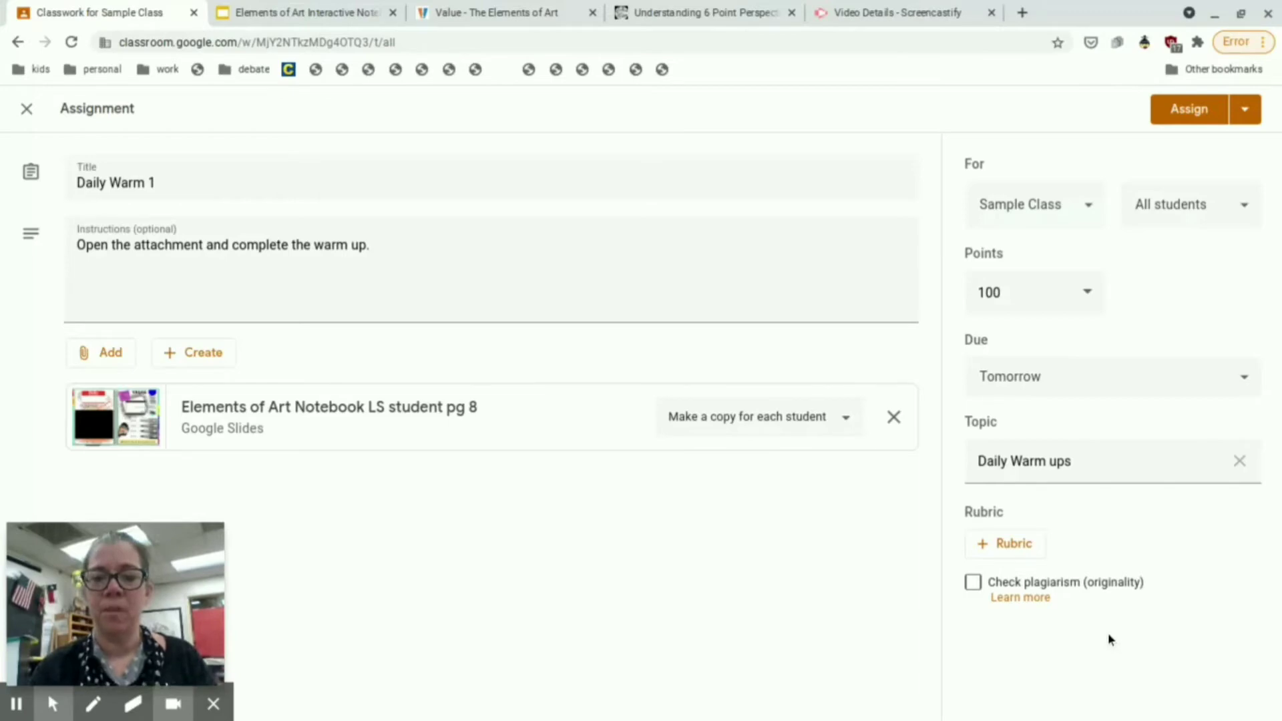
# Start a new rubric for the Daily Warm 1 assignment with its level worth 100 points.
pyautogui.click(1007, 543)
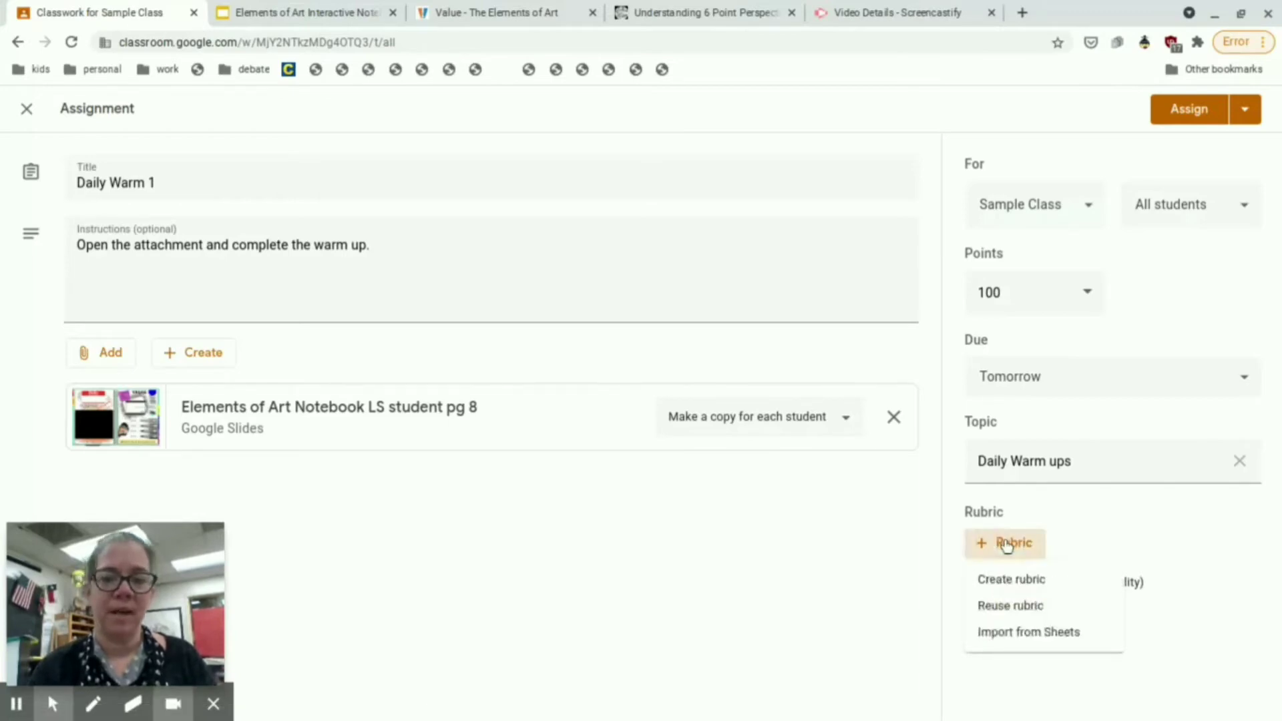
pyautogui.click(1014, 580)
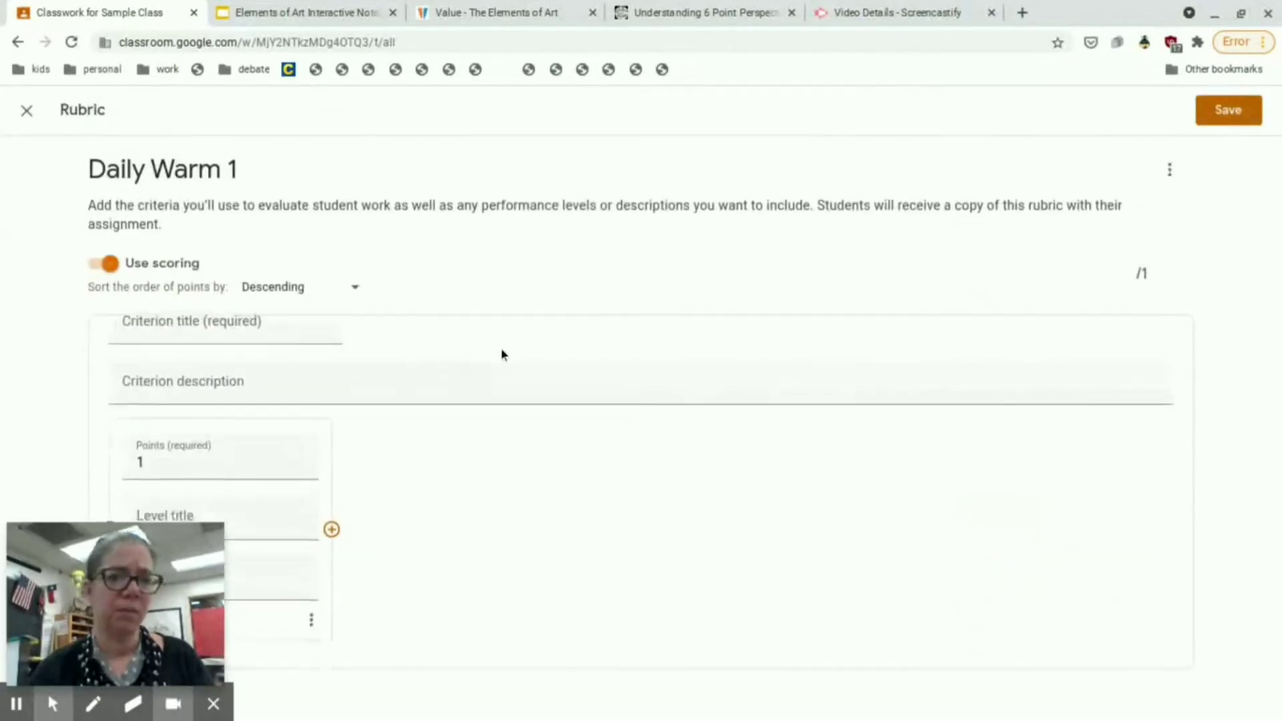
pyautogui.scroll(-1, 501, 348)
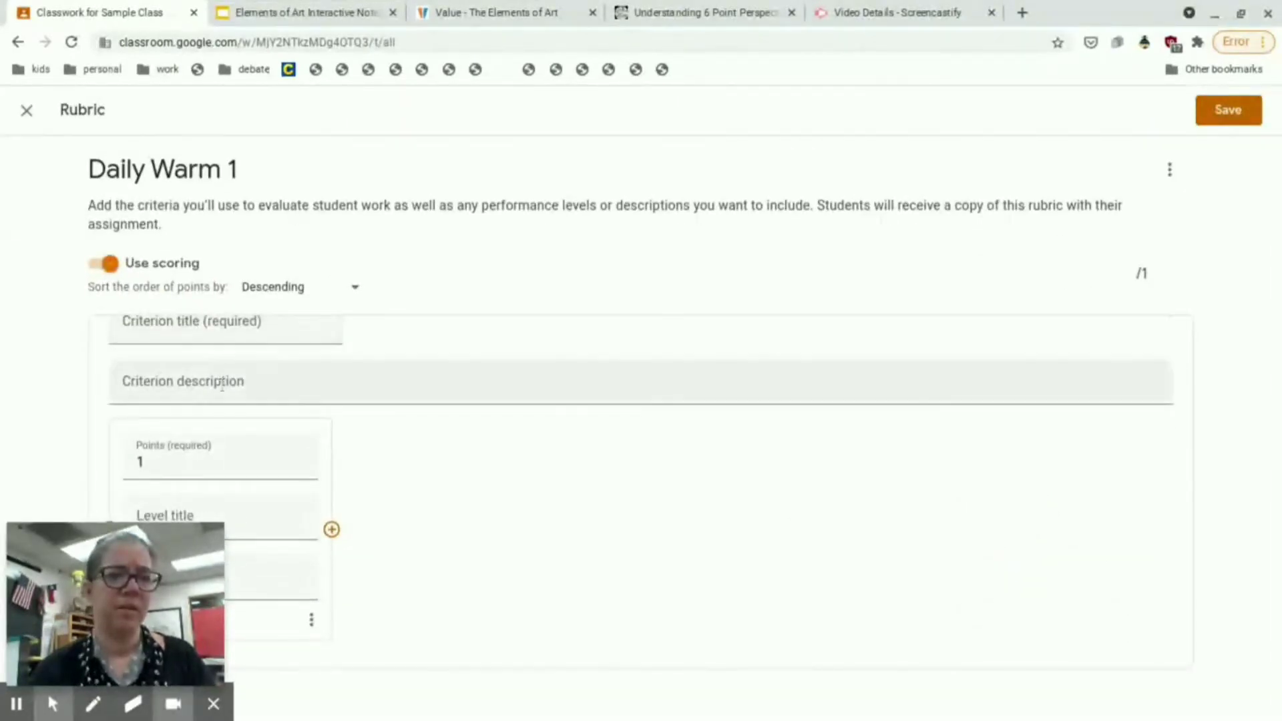
pyautogui.scroll(-1, 222, 385)
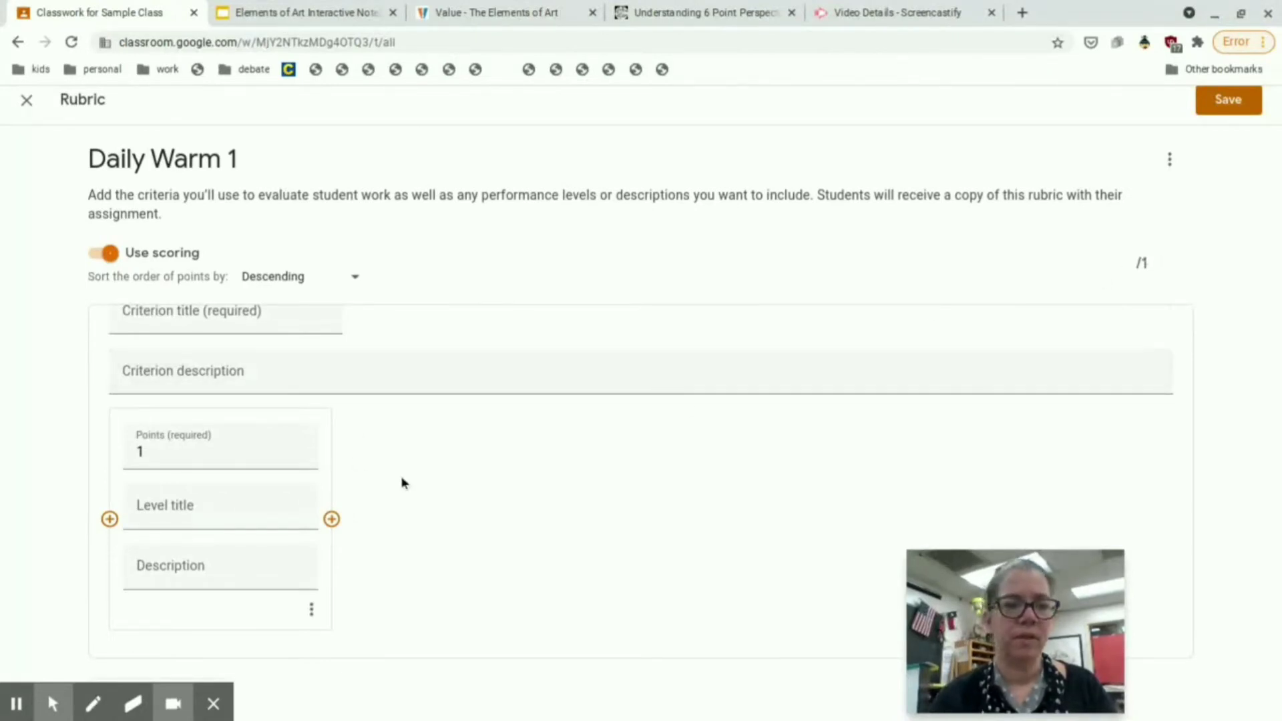
pyautogui.click(169, 443)
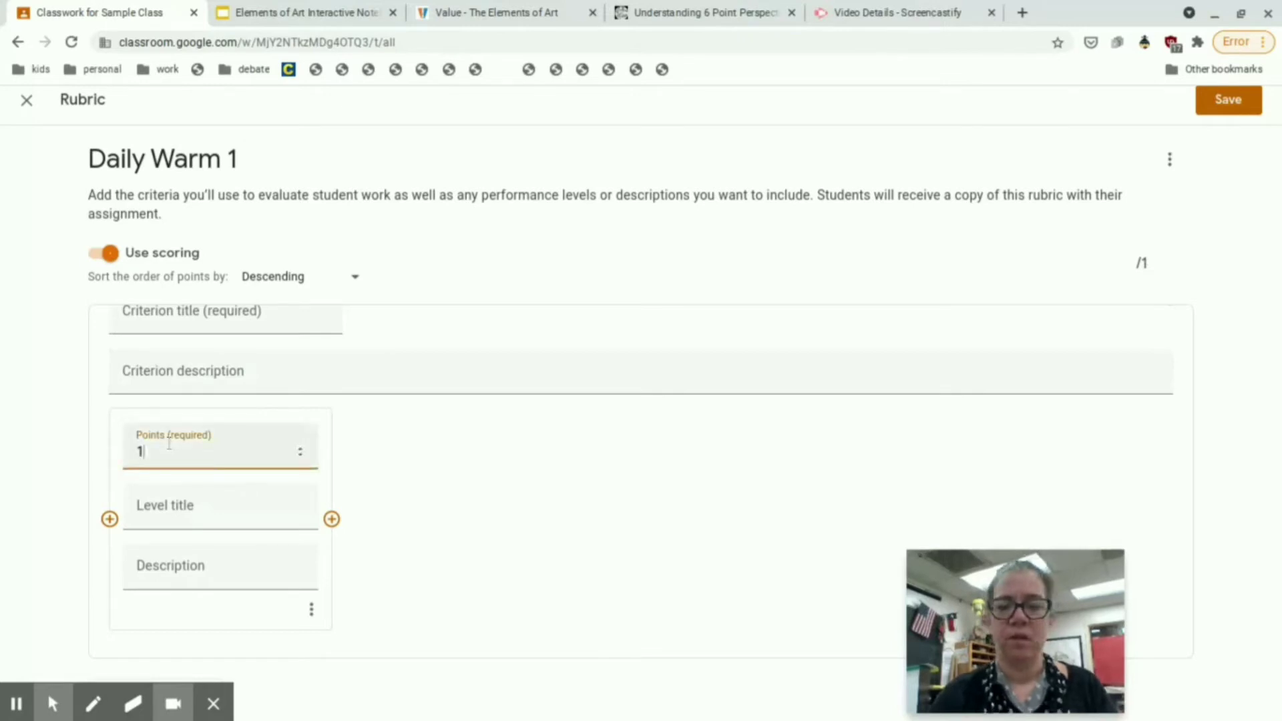
pyautogui.write('00')
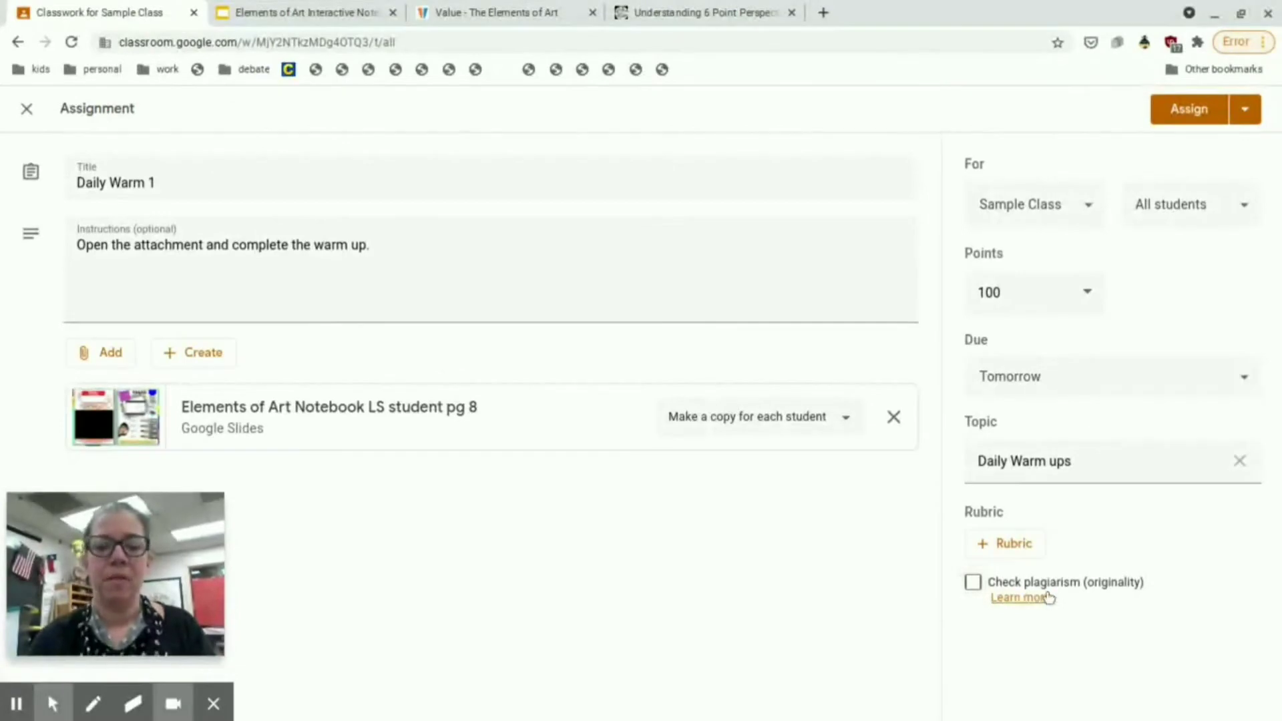
# Examine the assignment's plagiarism-check option and the students and classes it can be assigned to.
pyautogui.click(976, 585)
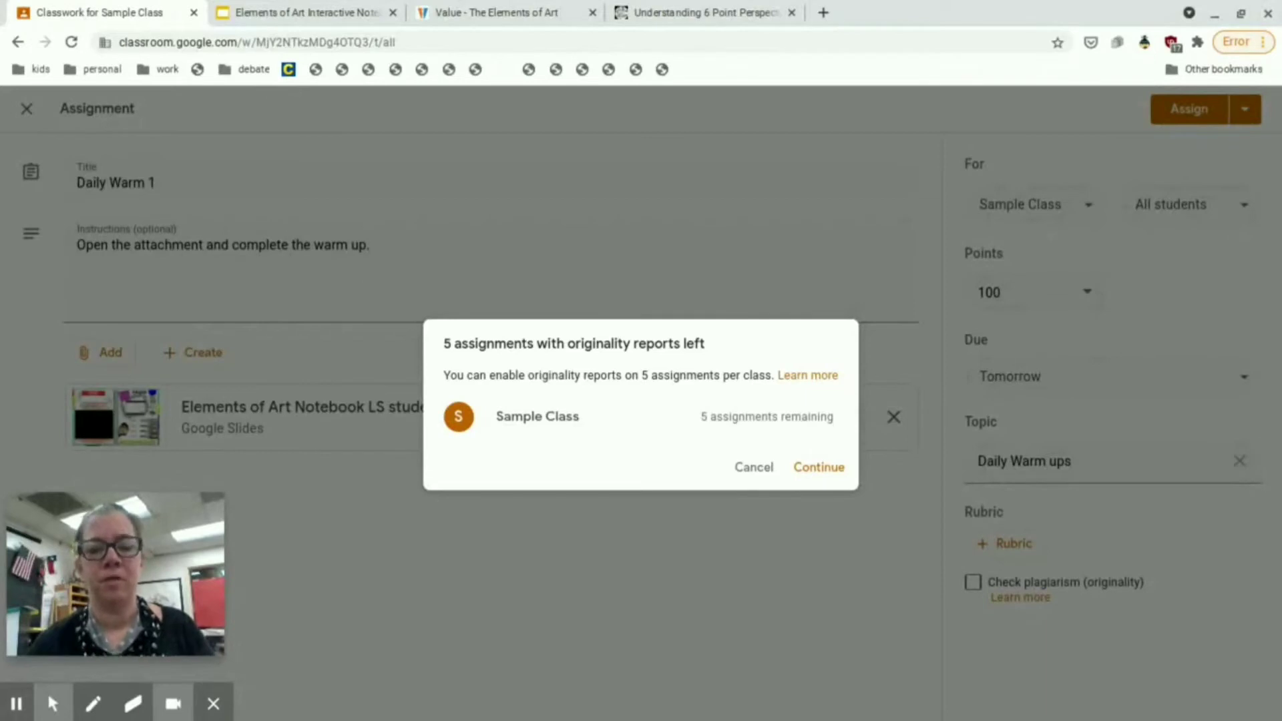
pyautogui.click(752, 467)
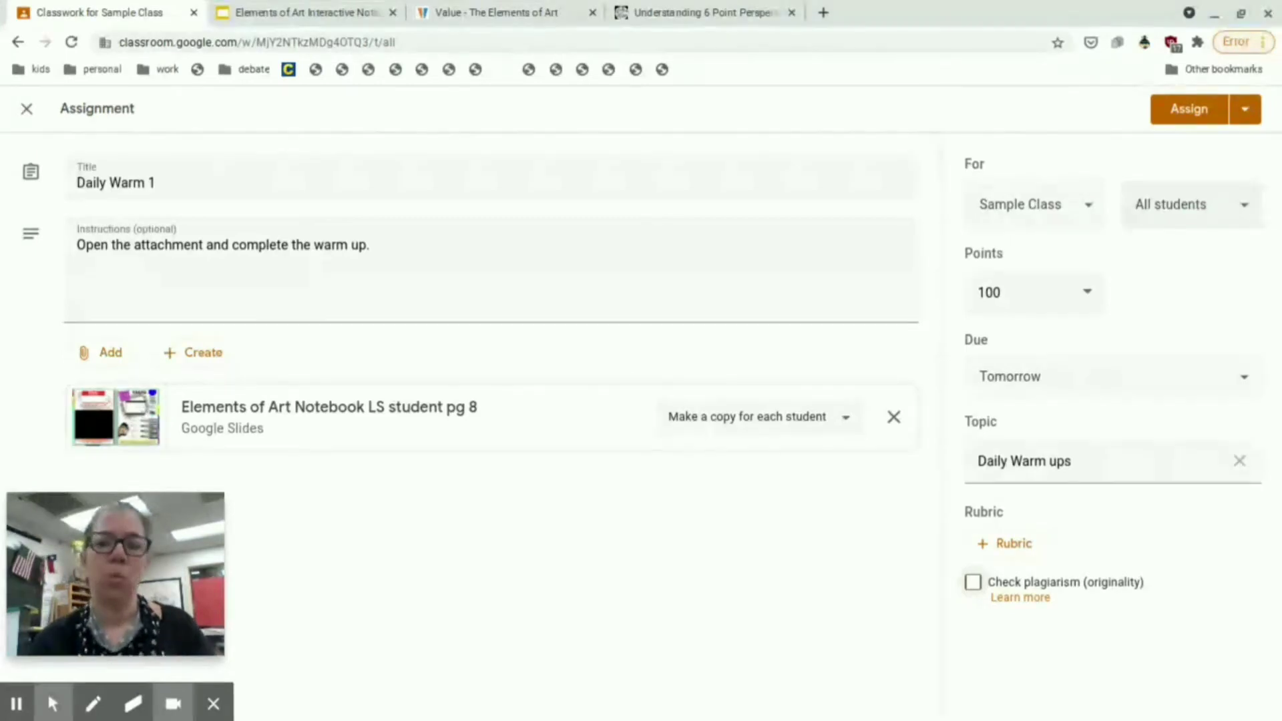
pyautogui.click(1201, 209)
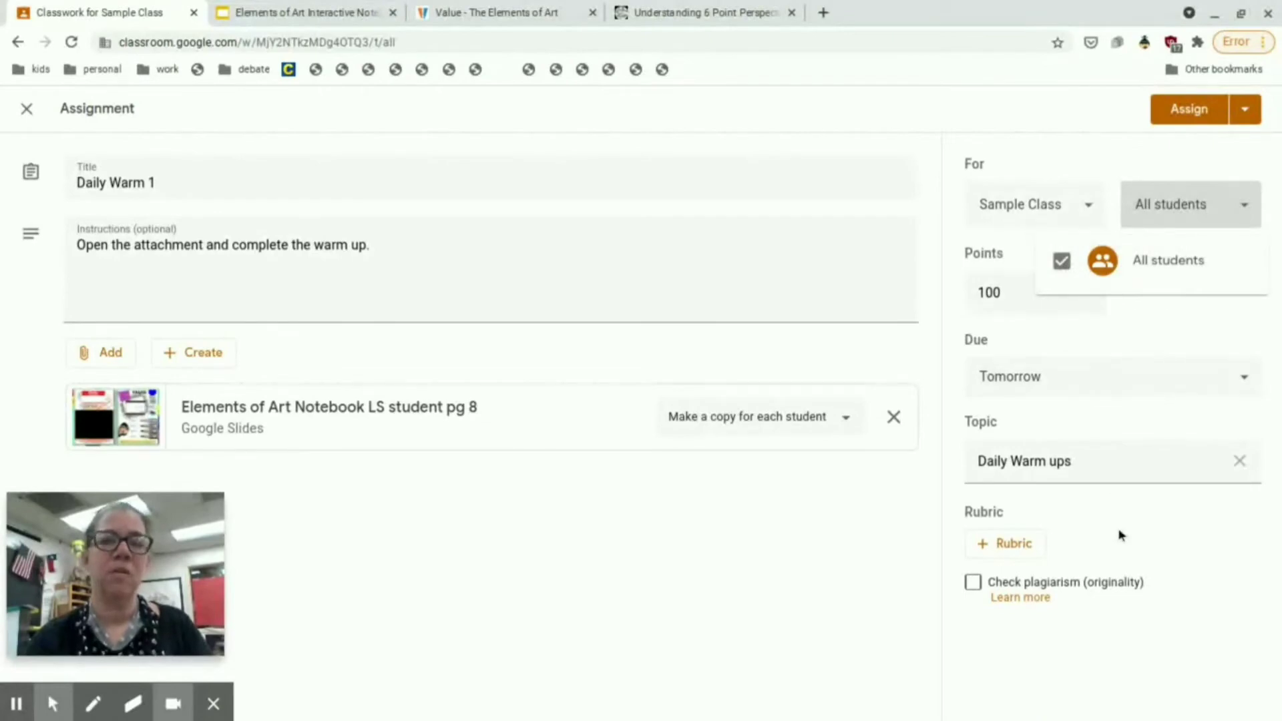
pyautogui.click(1112, 590)
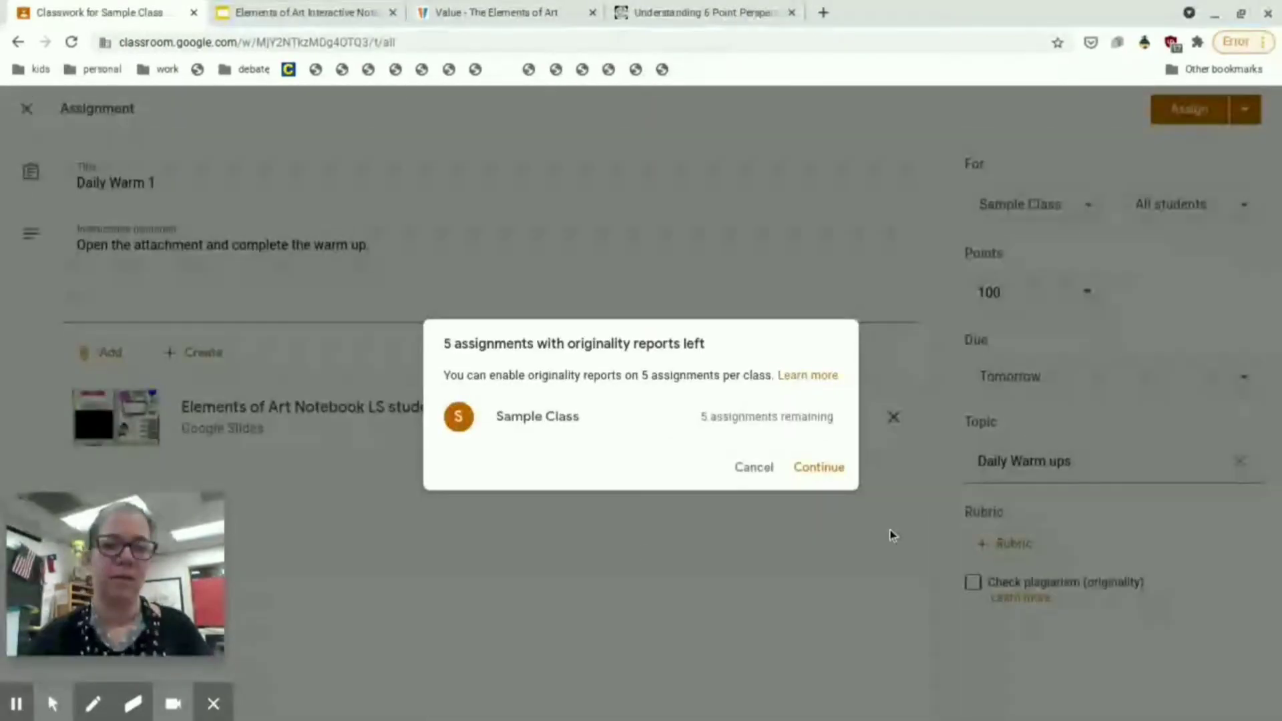
pyautogui.click(761, 472)
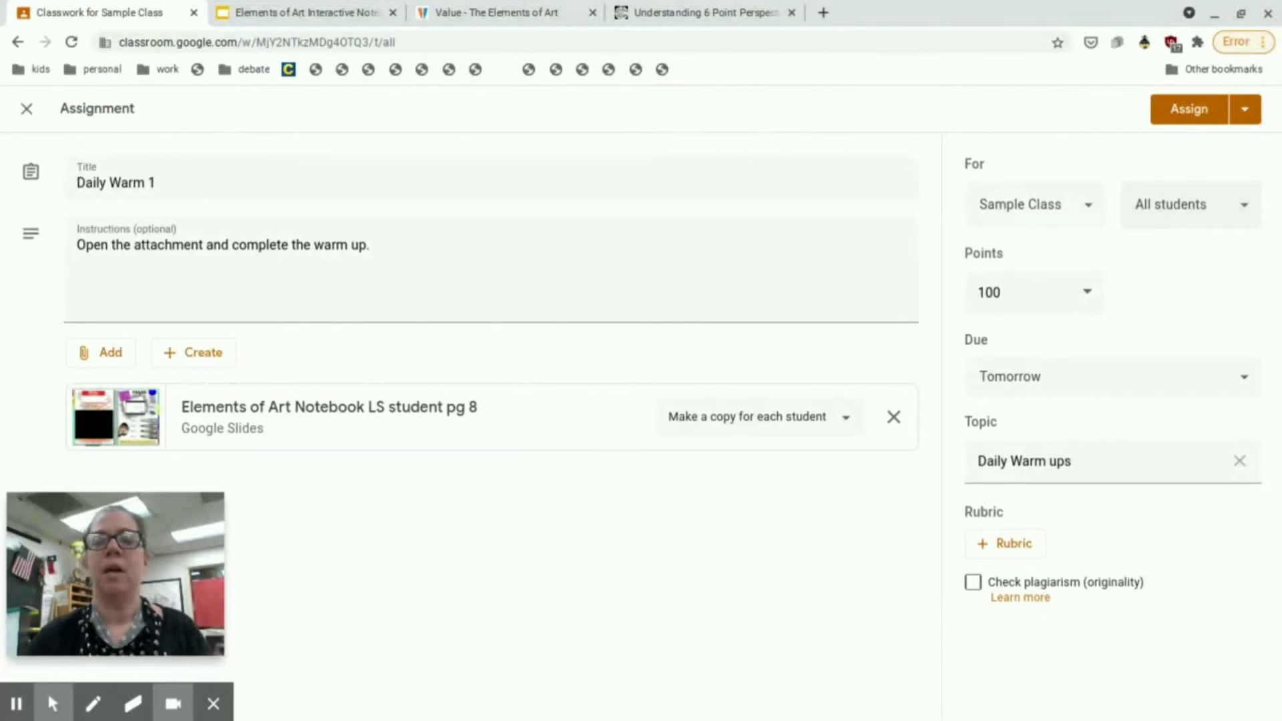
pyautogui.click(1094, 210)
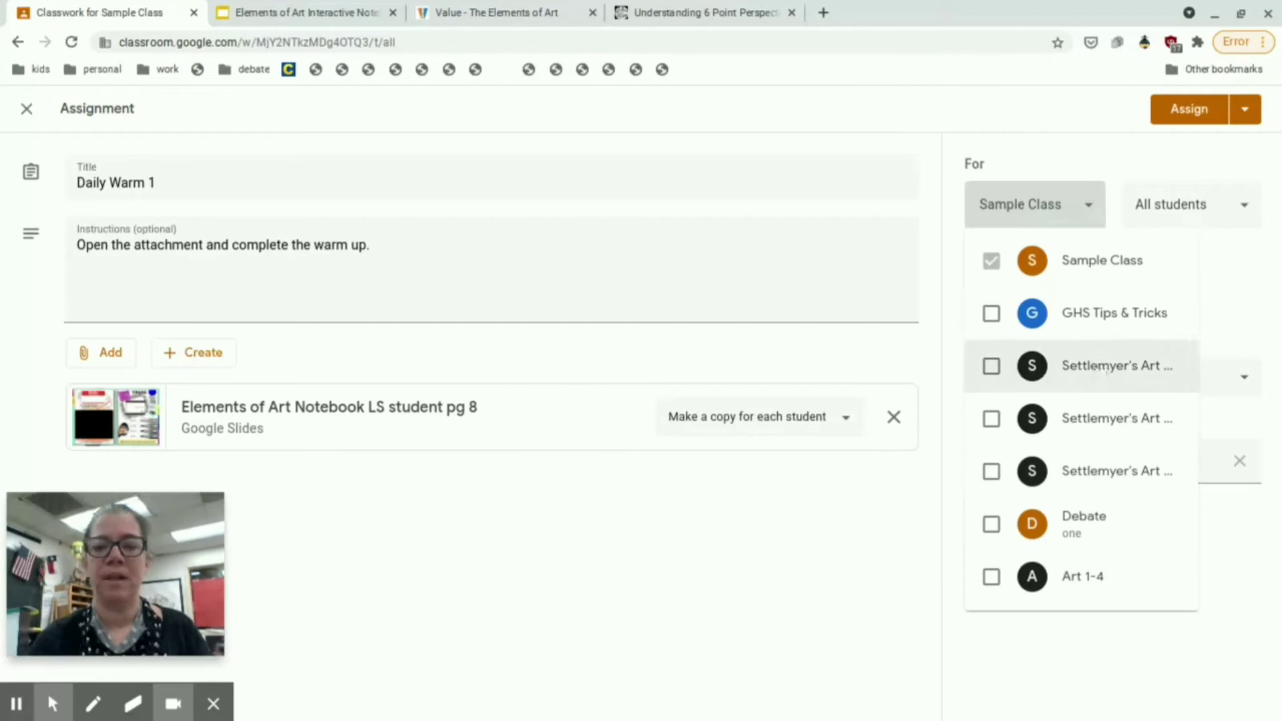
pyautogui.click(1245, 559)
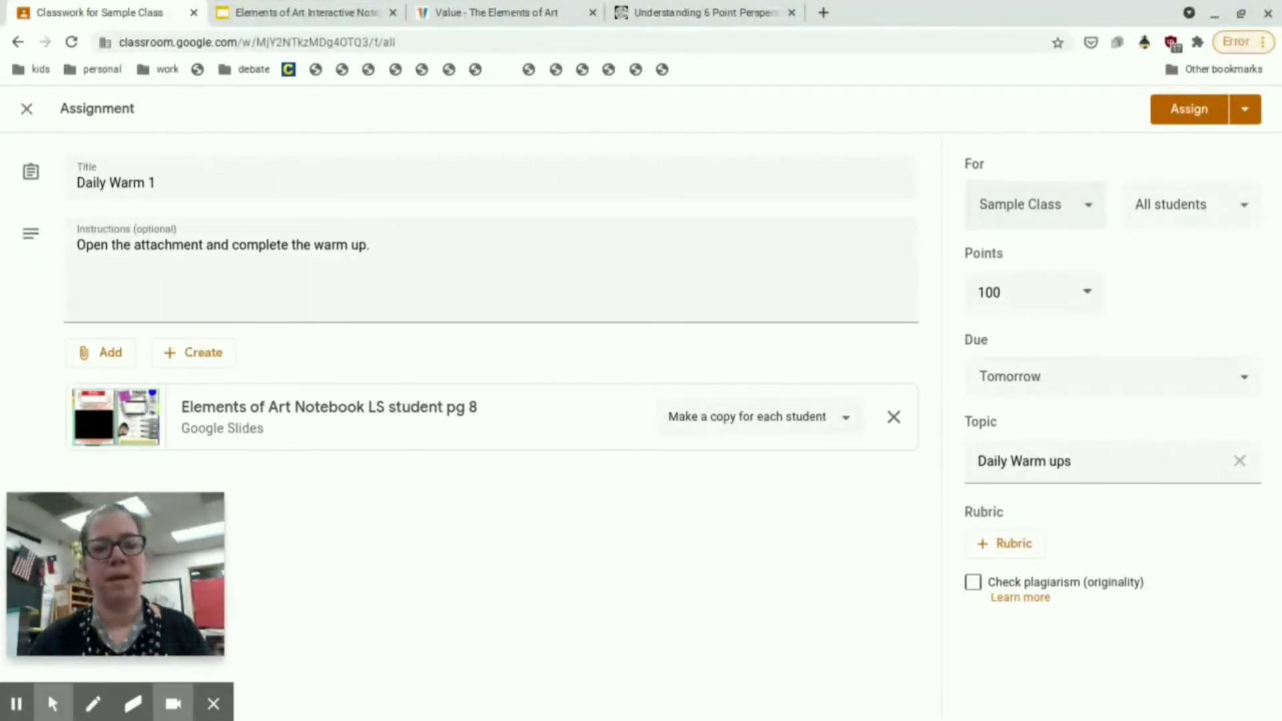
# Look at the date and time options for scheduling the assignment, without scheduling it.
pyautogui.click(1245, 118)
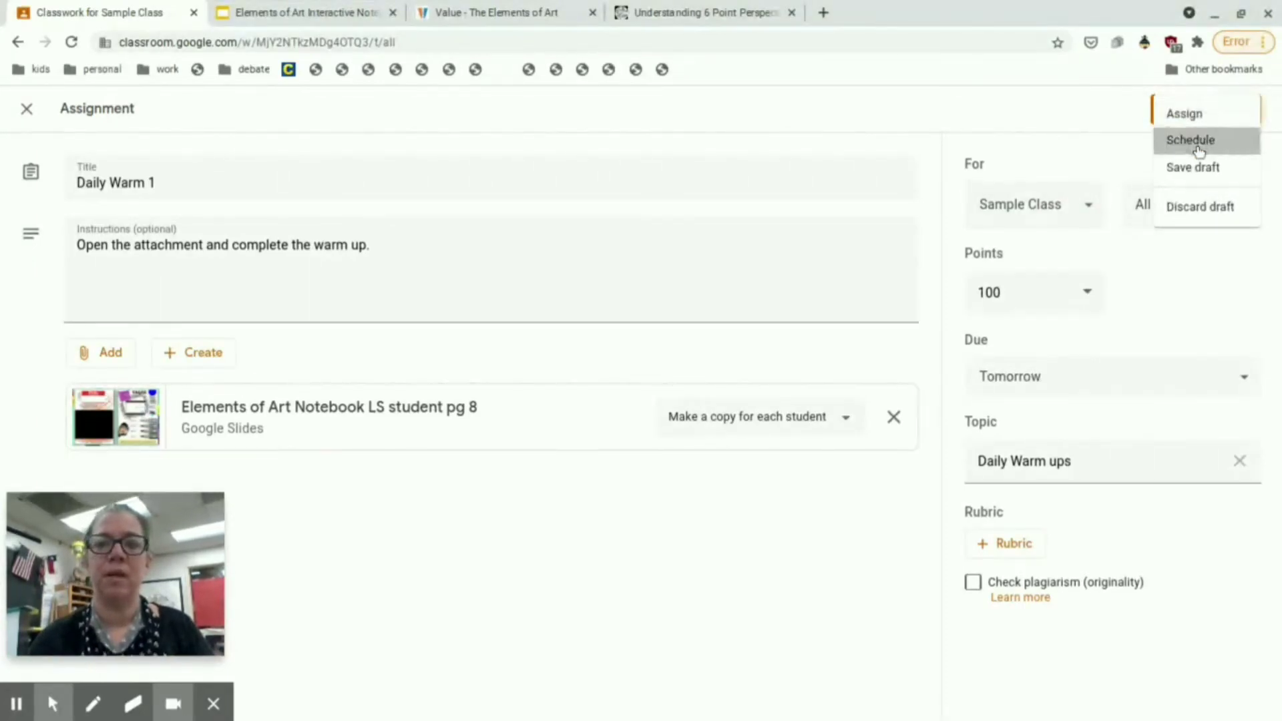
pyautogui.click(1199, 148)
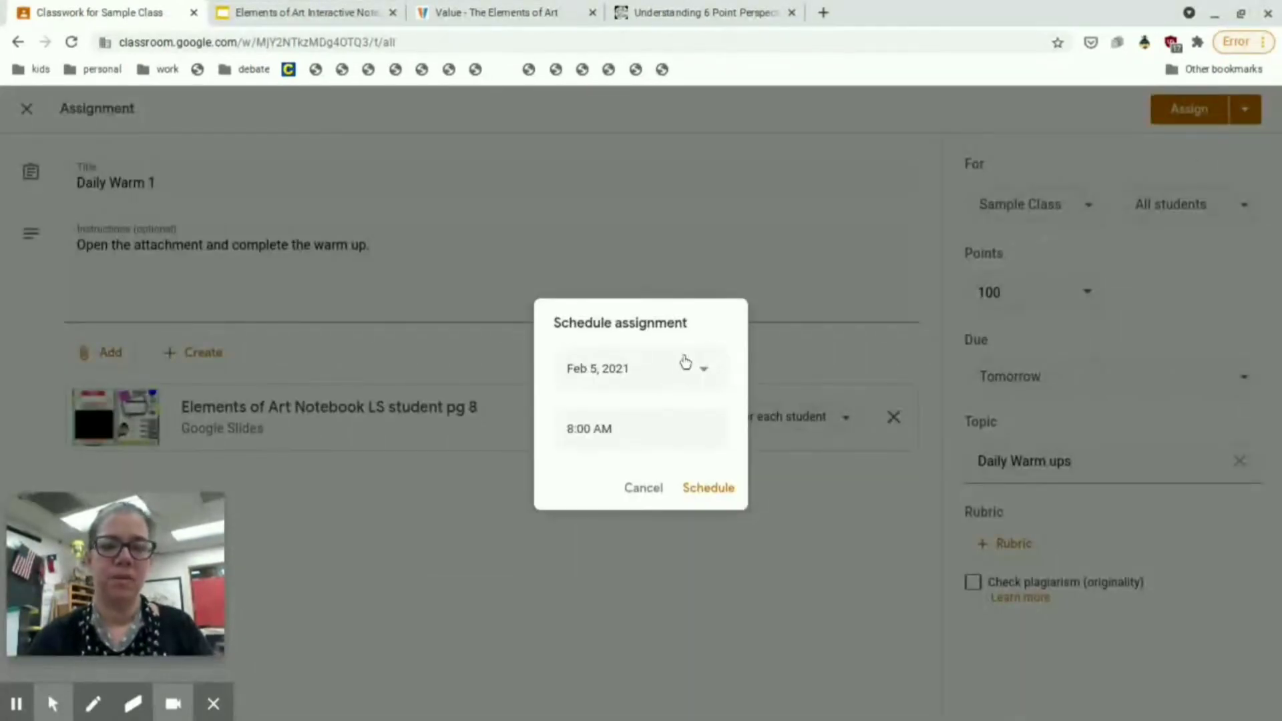
pyautogui.click(628, 381)
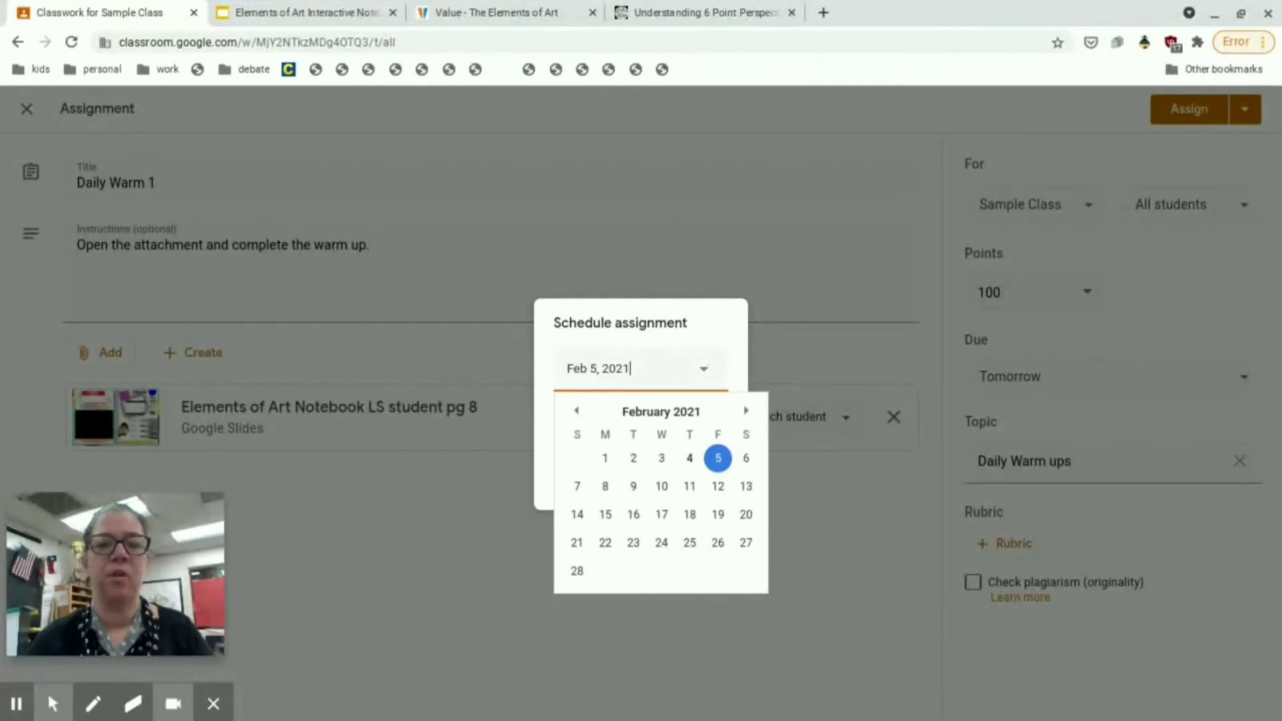
pyautogui.click(840, 585)
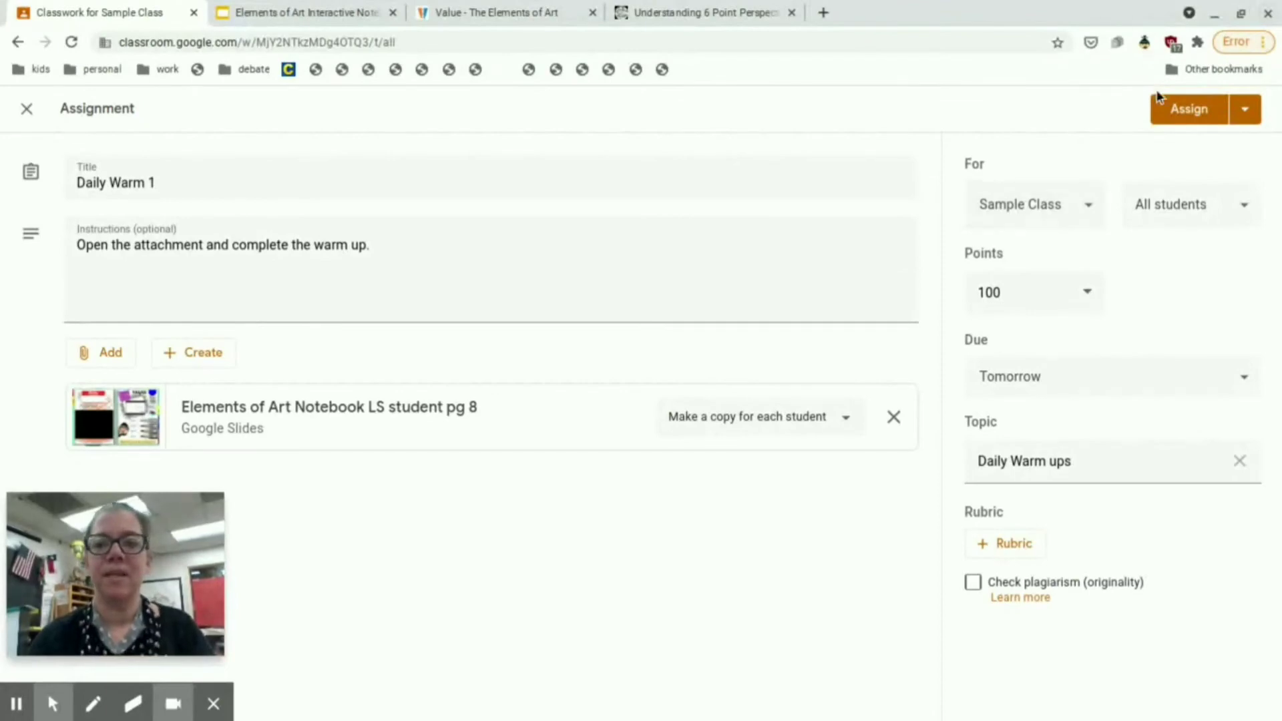
# Assign Daily Warm 1 to all students in Sample Class and check the options available for its topic.
pyautogui.click(1177, 108)
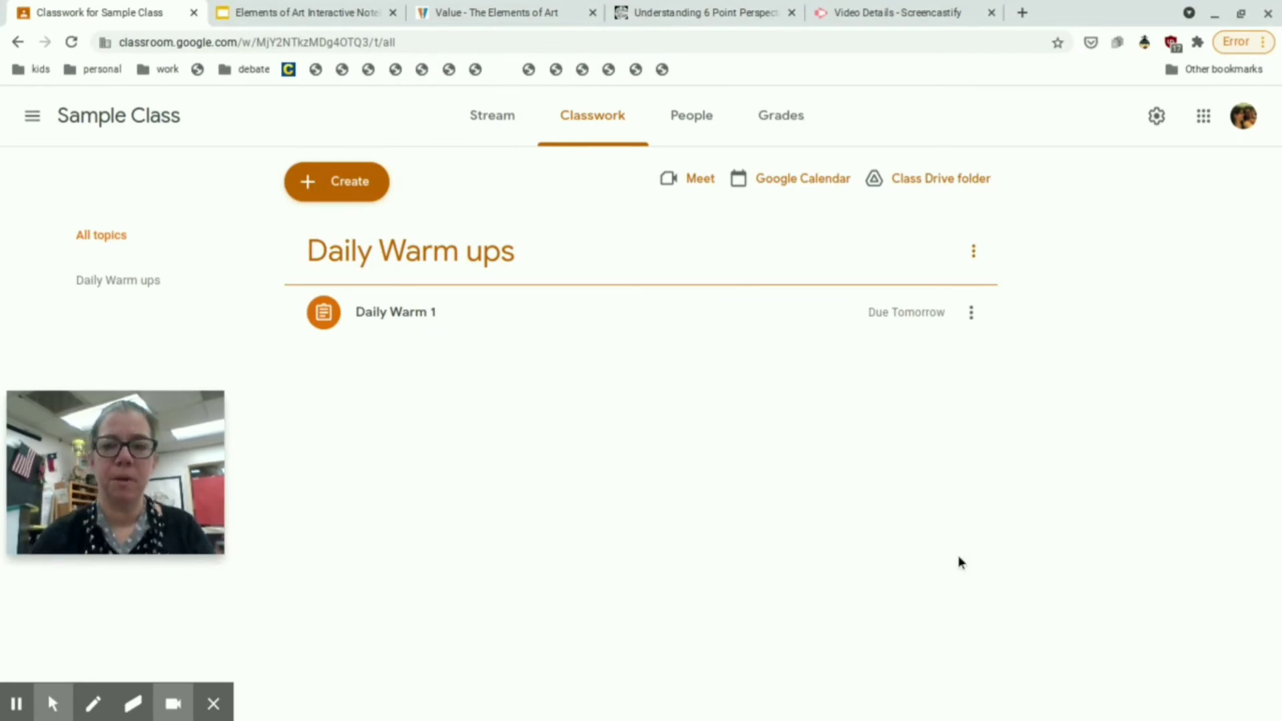
pyautogui.click(973, 253)
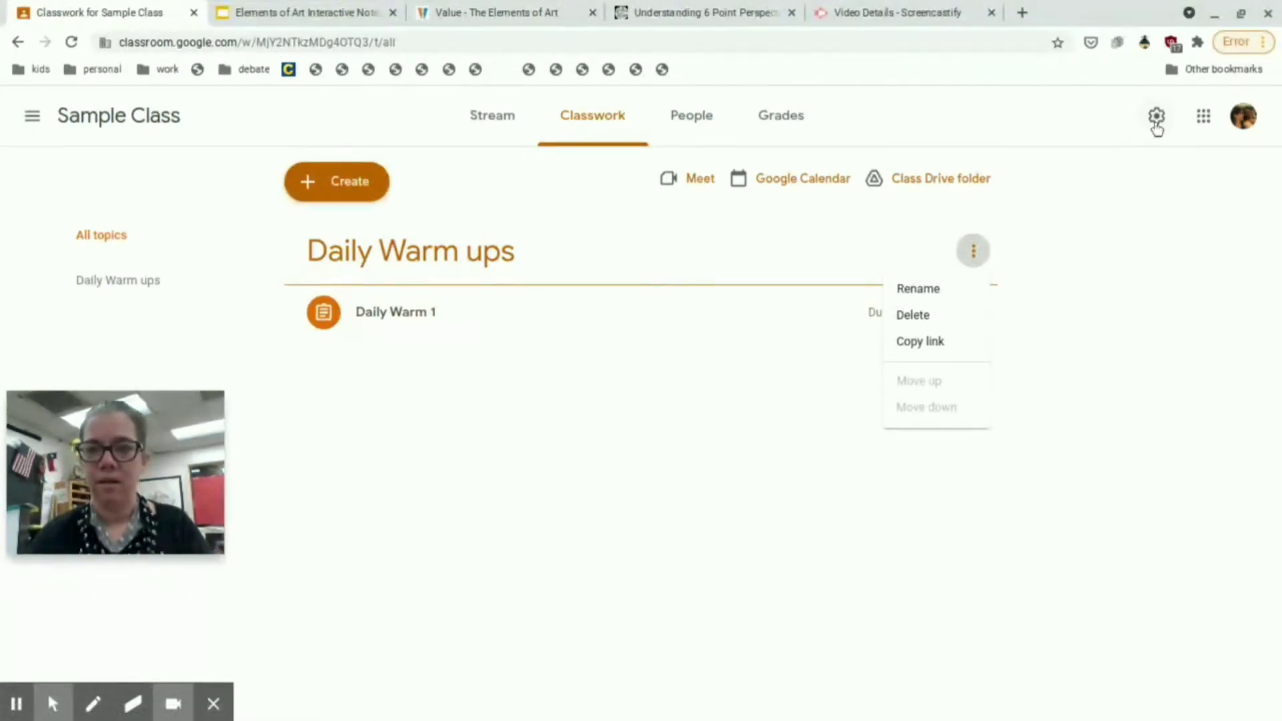
pyautogui.click(1130, 188)
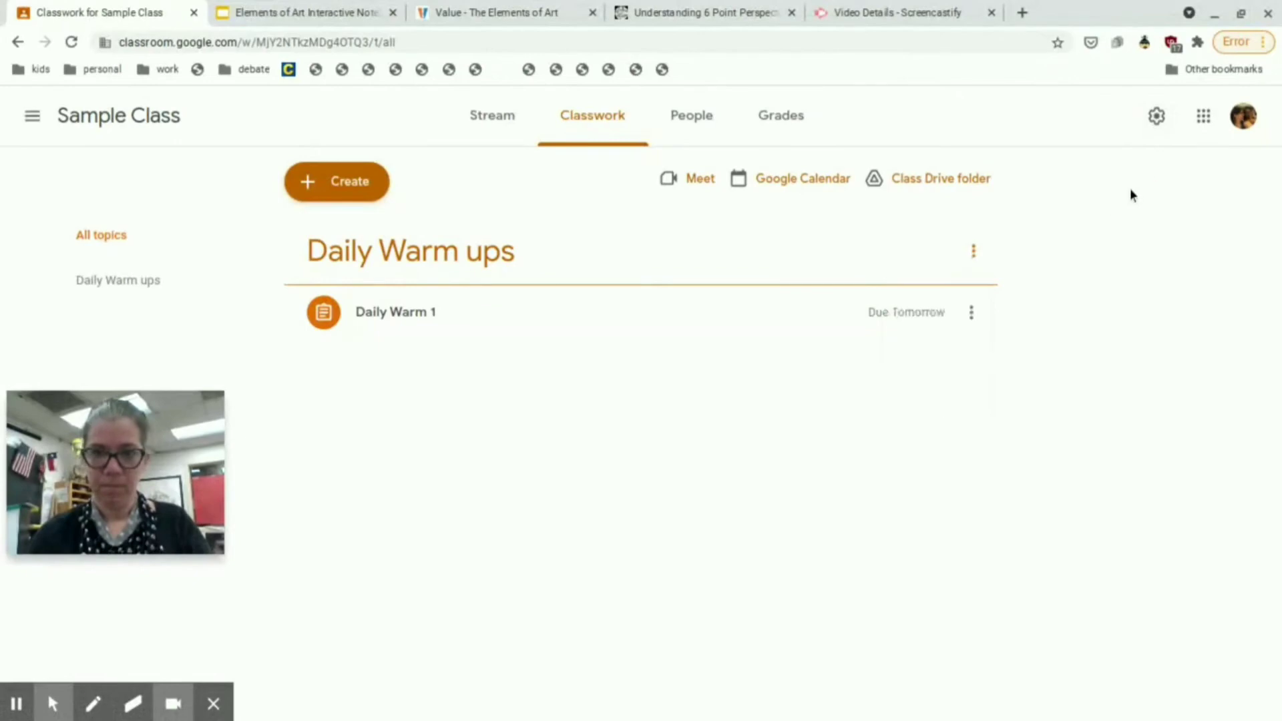
# Open the class settings and review the class details, invite codes, stream, Meet and grading sections.
pyautogui.click(1157, 118)
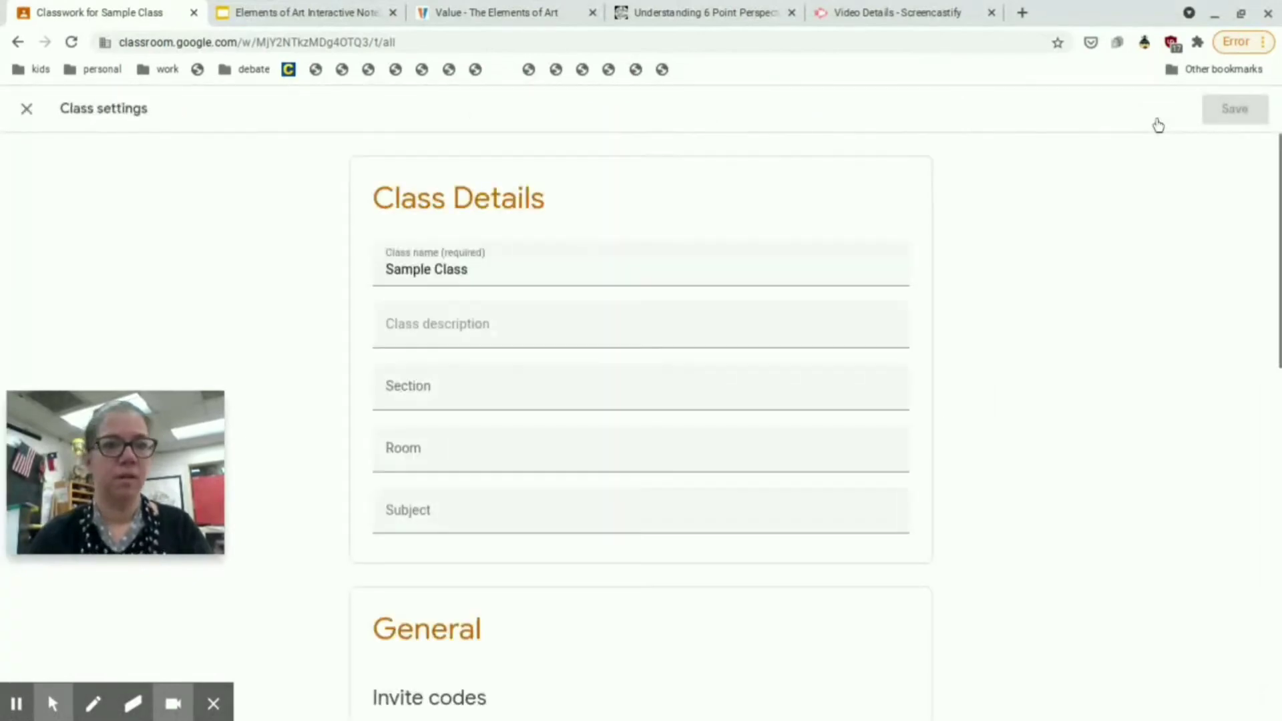
pyautogui.scroll(-3, 726, 541)
pyautogui.scroll(-3, 727, 545)
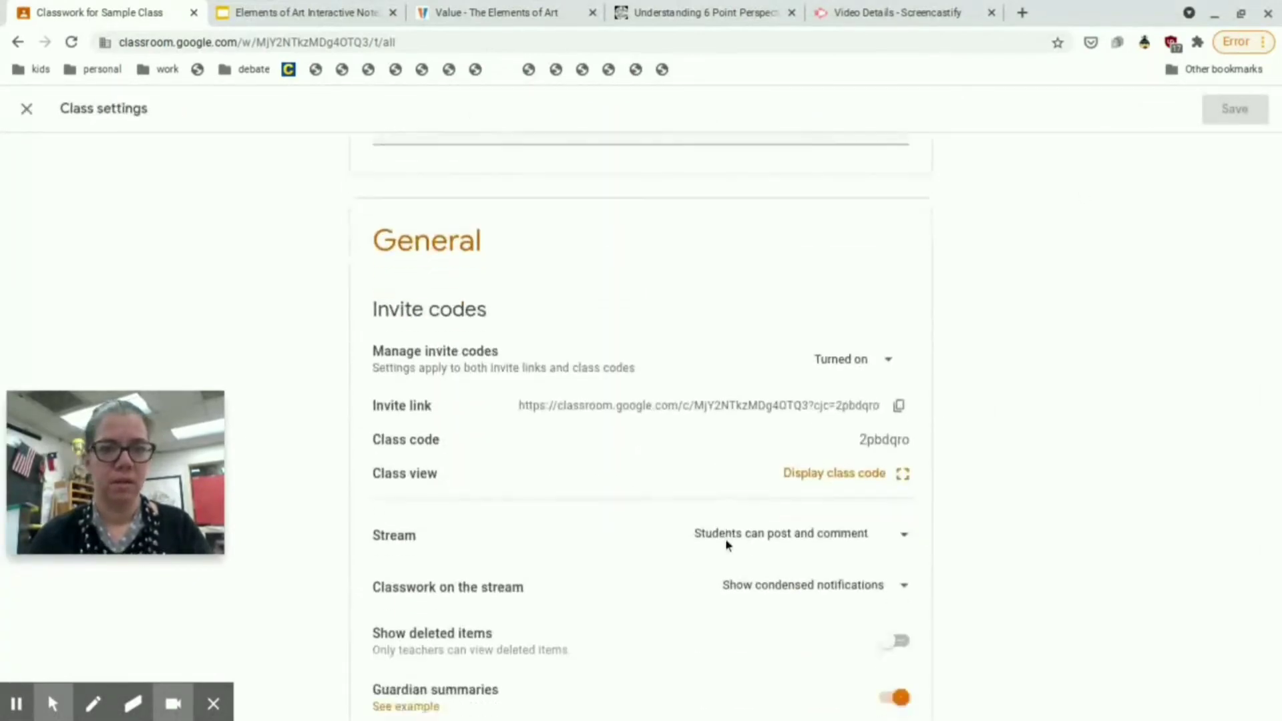
pyautogui.scroll(5, 726, 545)
pyautogui.scroll(1, 642, 427)
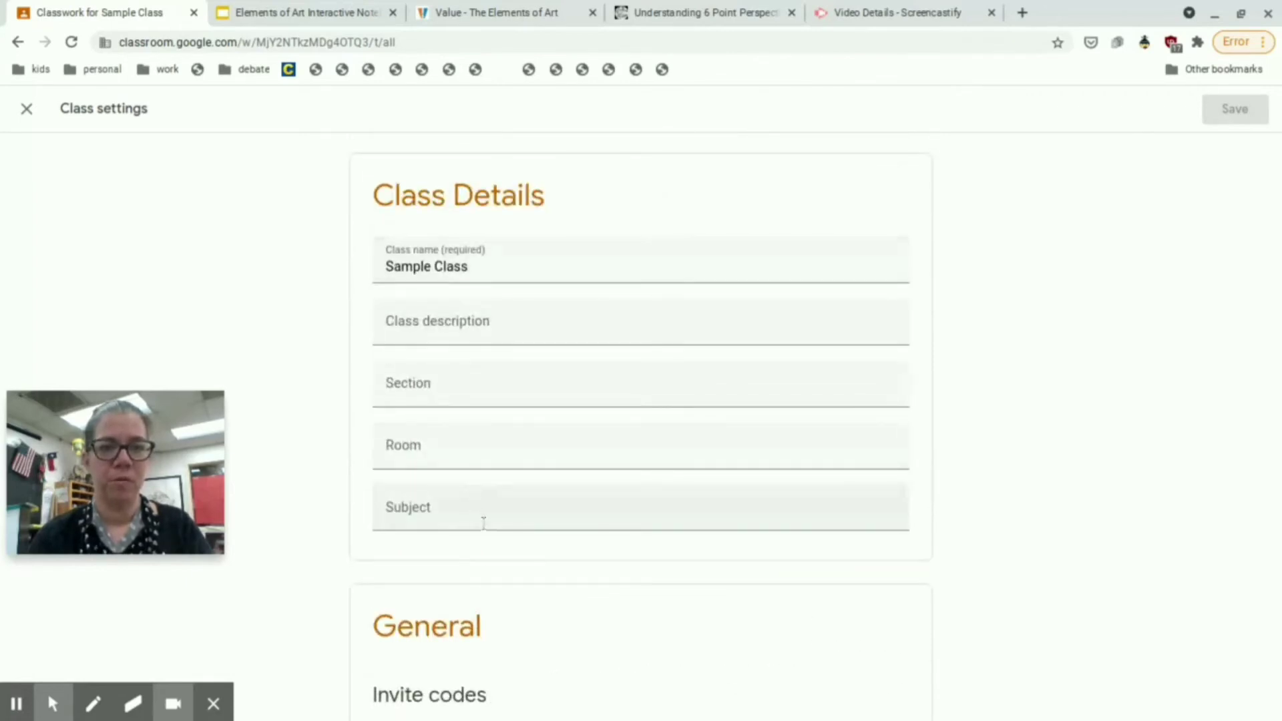
pyautogui.scroll(-6, 483, 521)
pyautogui.scroll(-1, 483, 524)
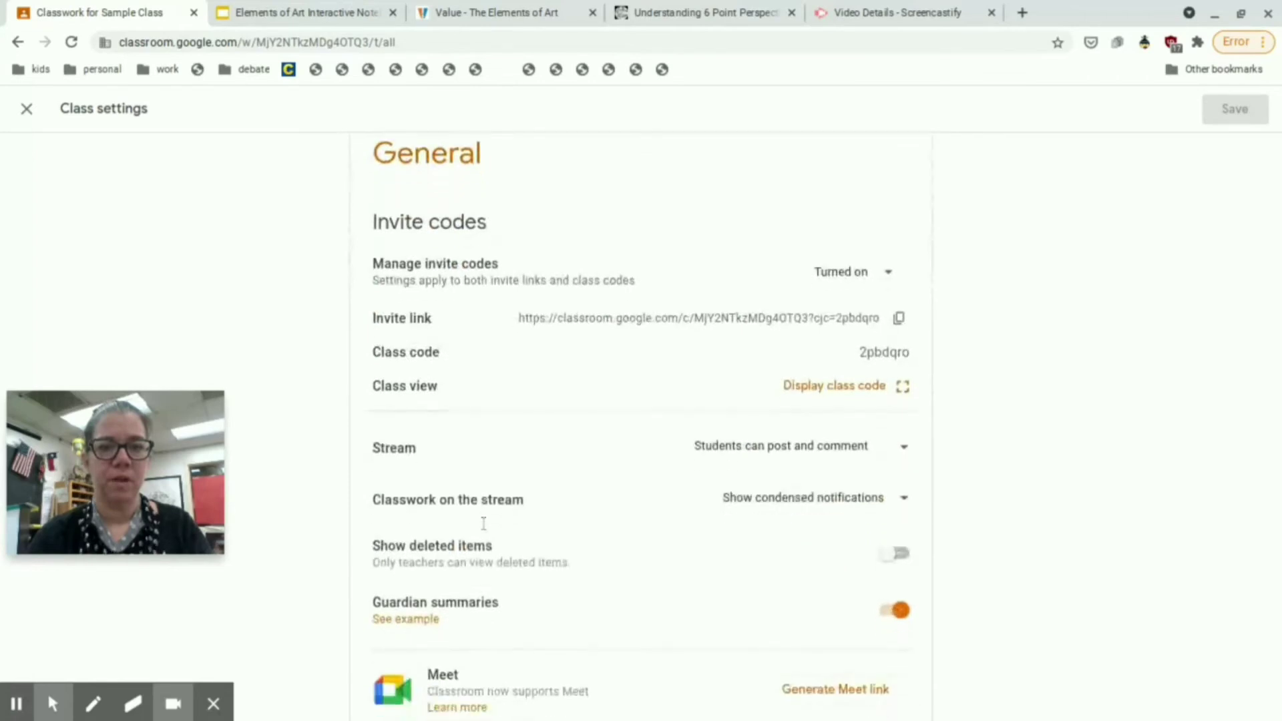
pyautogui.scroll(-1, 554, 278)
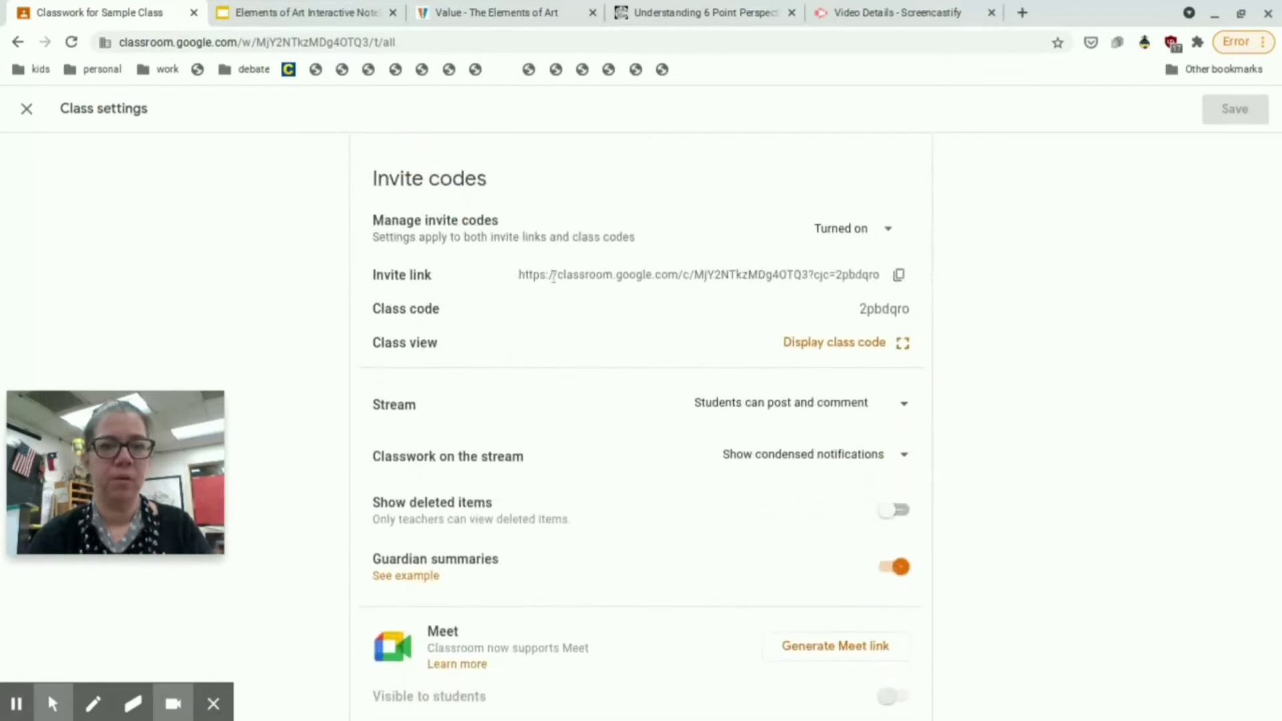
pyautogui.scroll(-1, 641, 427)
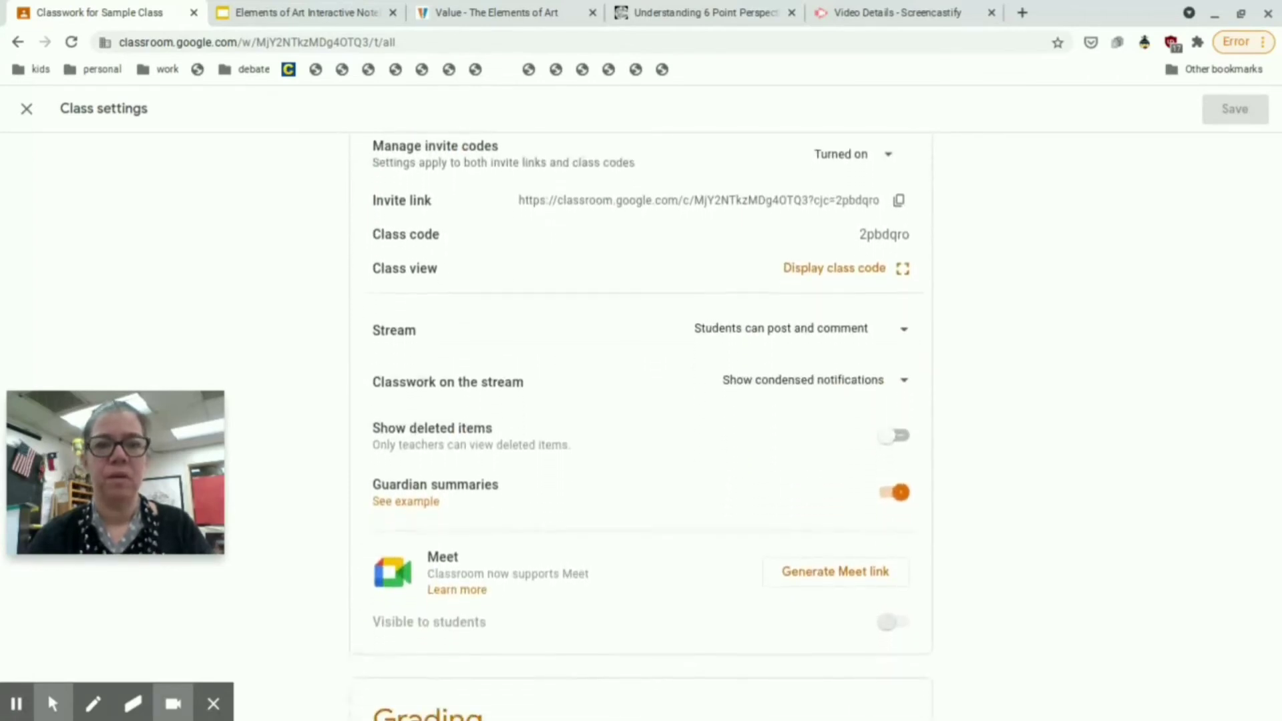
pyautogui.scroll(-1, 641, 427)
pyautogui.scroll(-1, 641, 428)
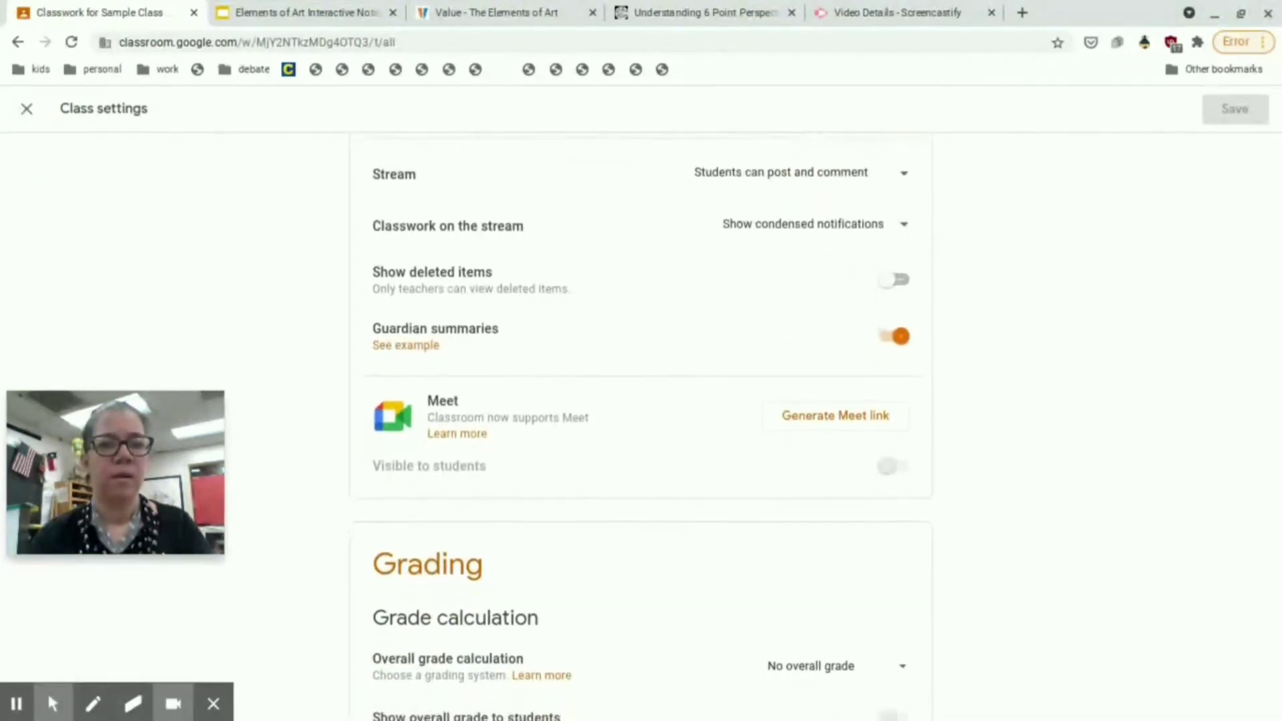
pyautogui.scroll(1, 641, 427)
pyautogui.scroll(-2, 641, 428)
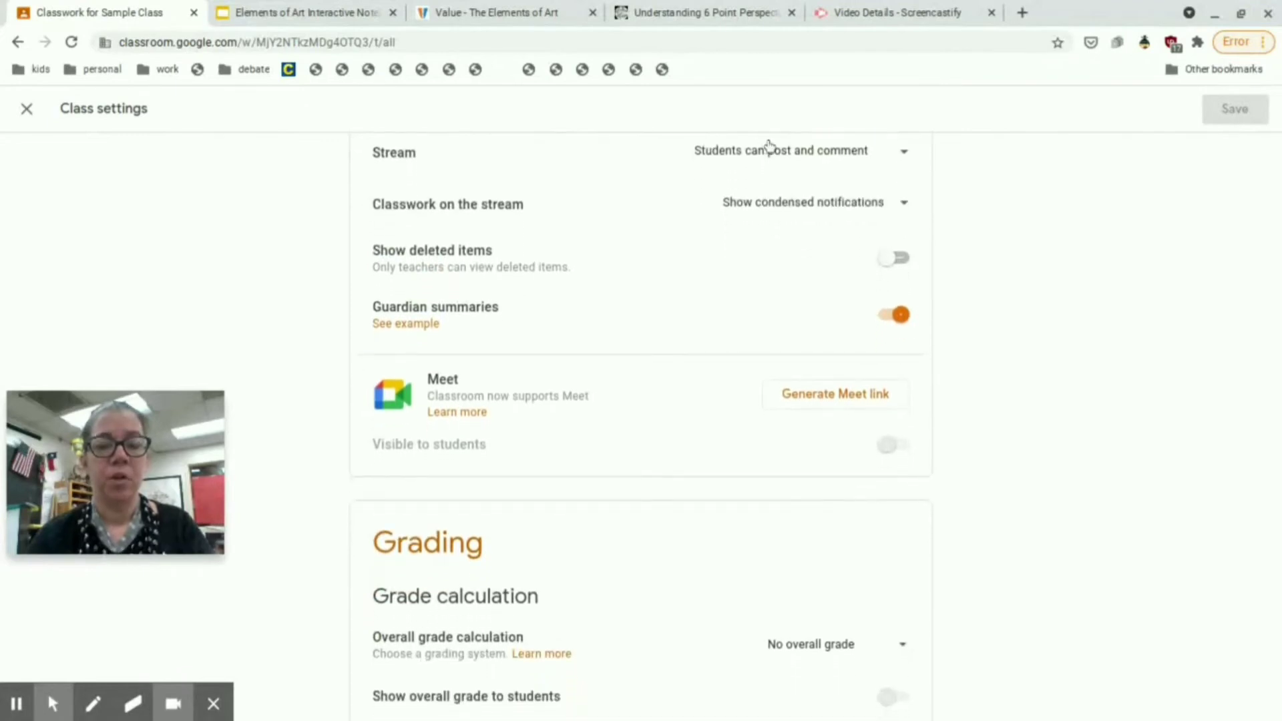
# Set the stream to "Only teachers can post or comment" and keep "Show condensed notifications" for classwork on the stream.
pyautogui.scroll(1, 787, 160)
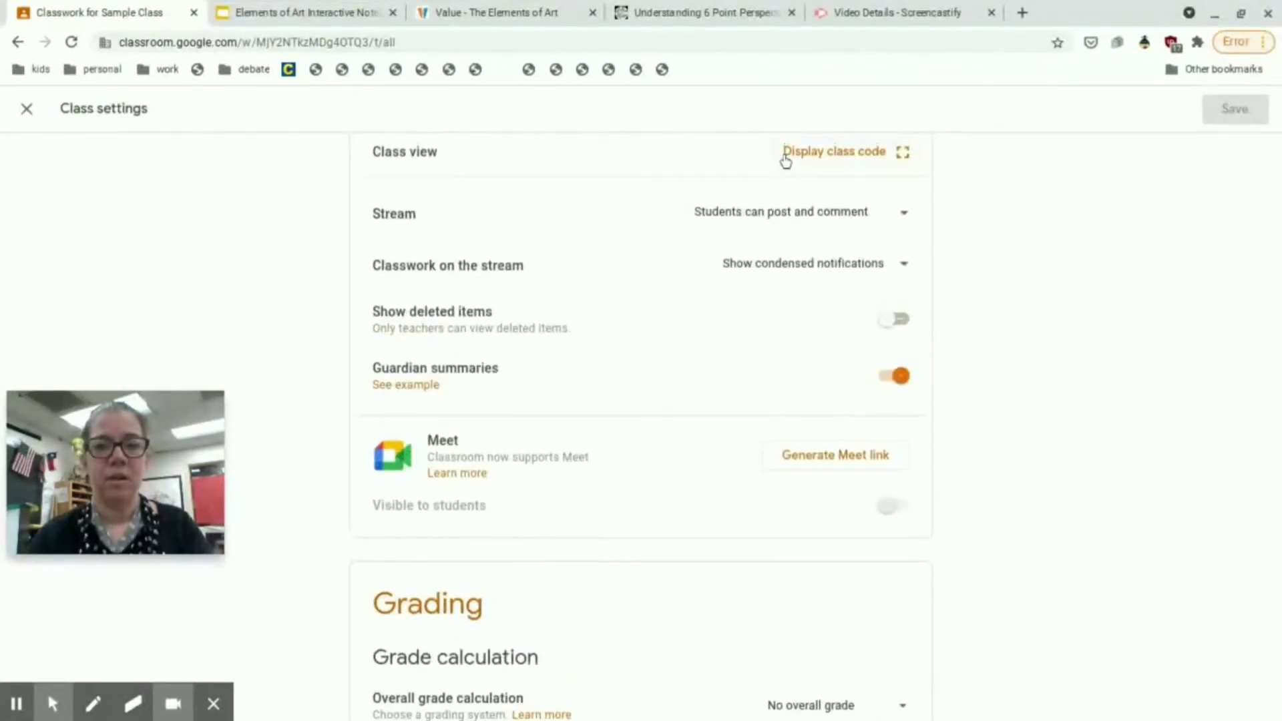
pyautogui.click(823, 213)
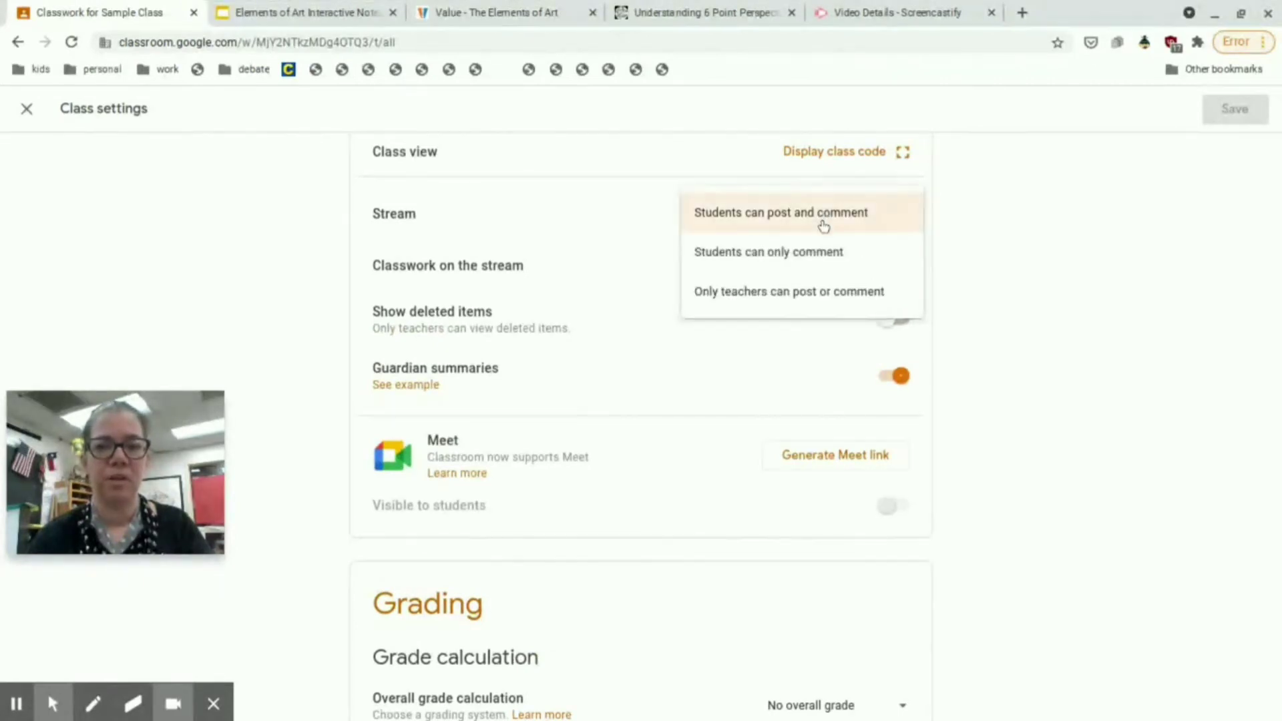
pyautogui.click(834, 292)
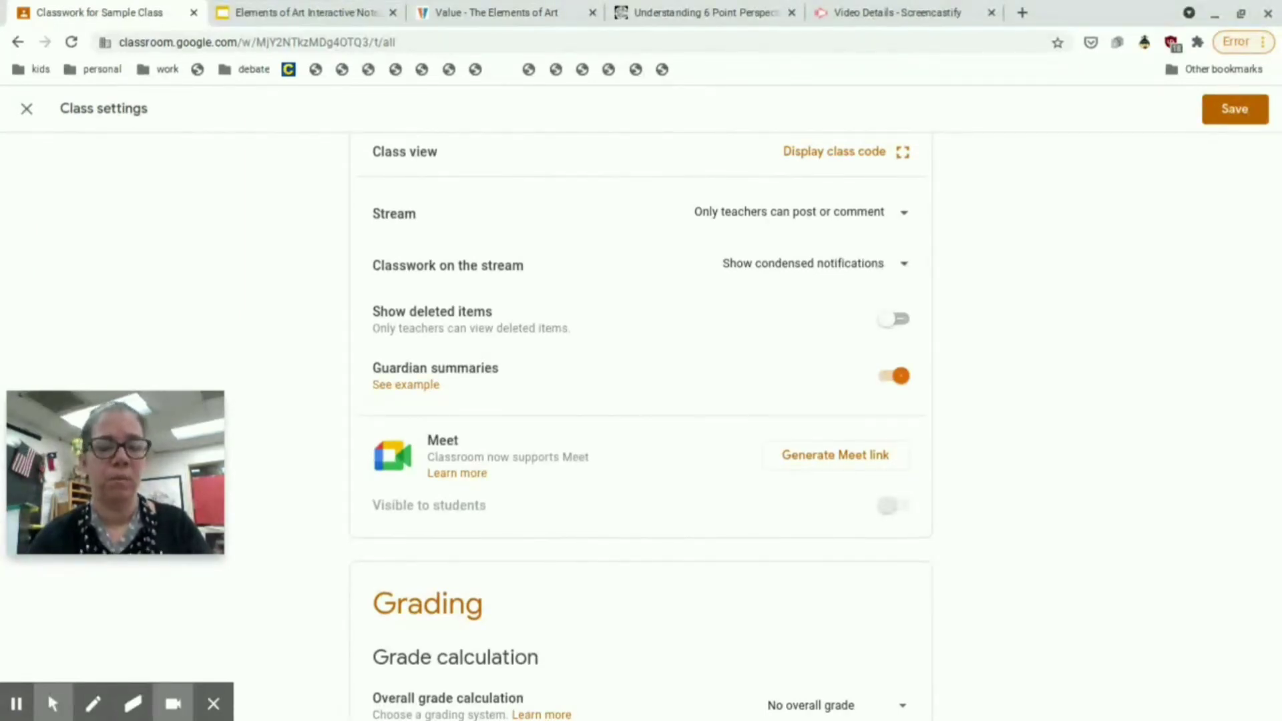
pyautogui.click(860, 265)
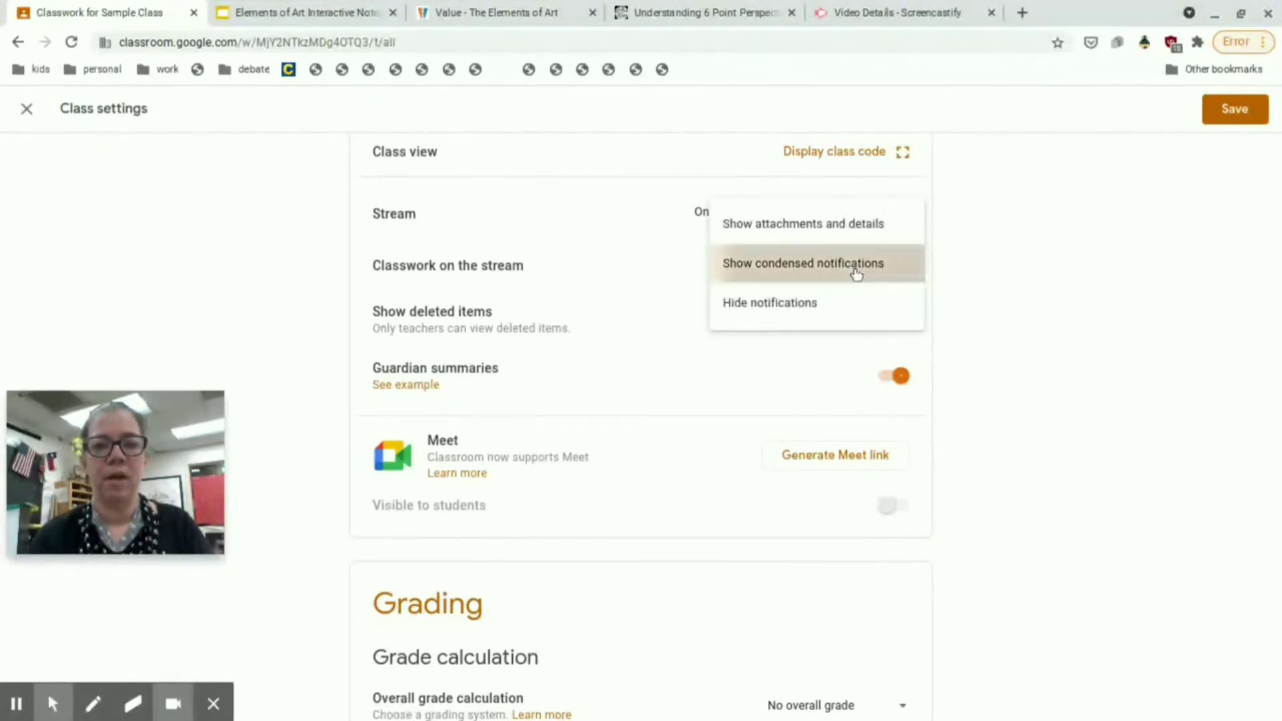
pyautogui.click(857, 273)
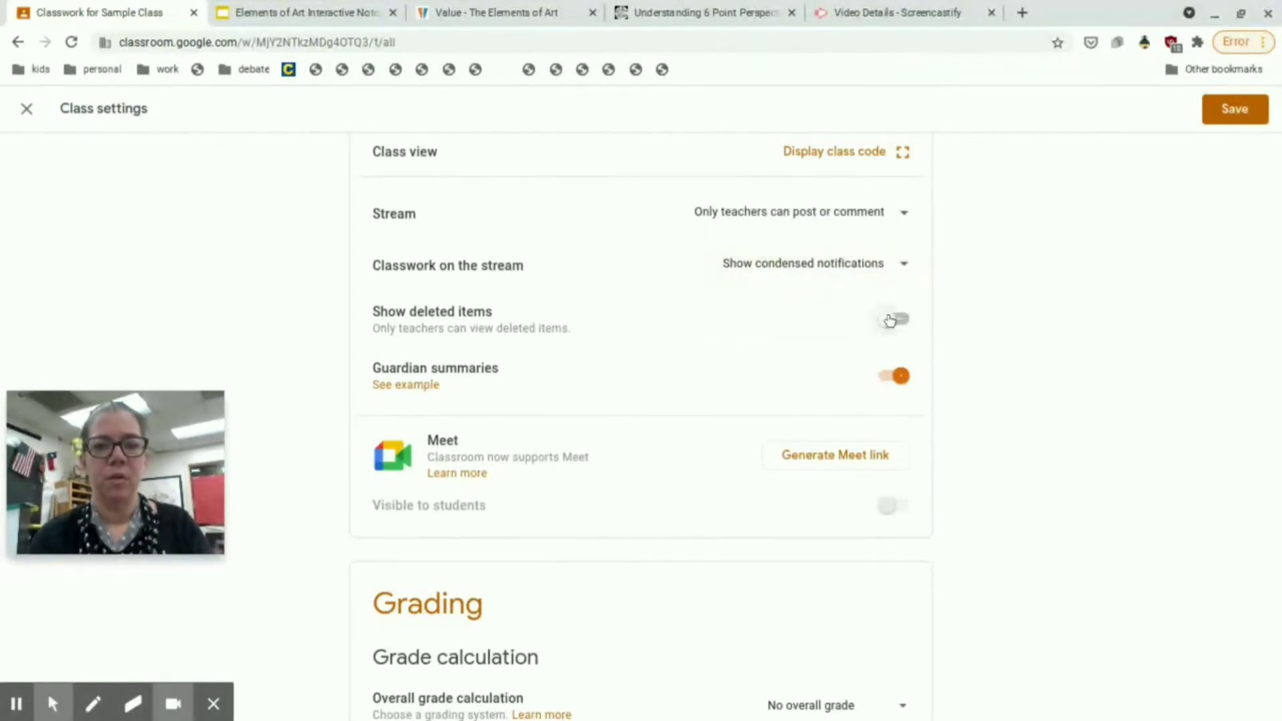
# Add a grade category named "Minor Grades" in the class's grading settings, keeping the default points at 100.
pyautogui.scroll(-3, 614, 392)
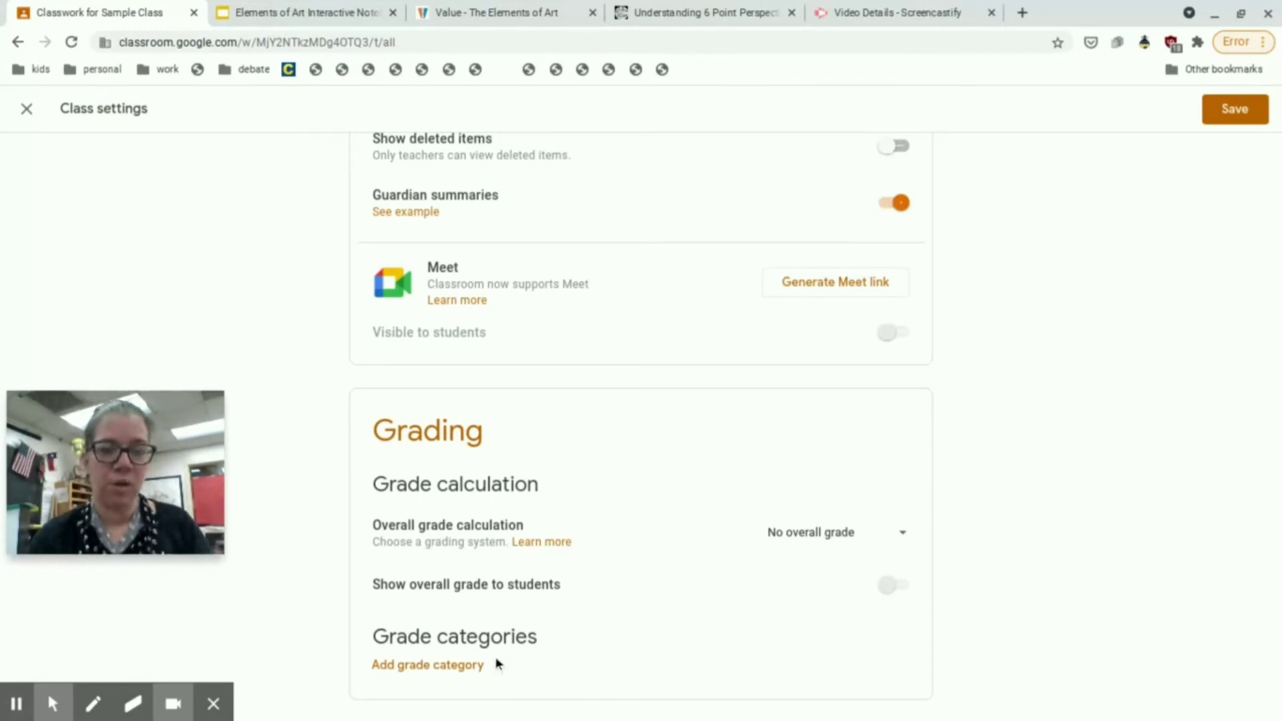
pyautogui.click(429, 666)
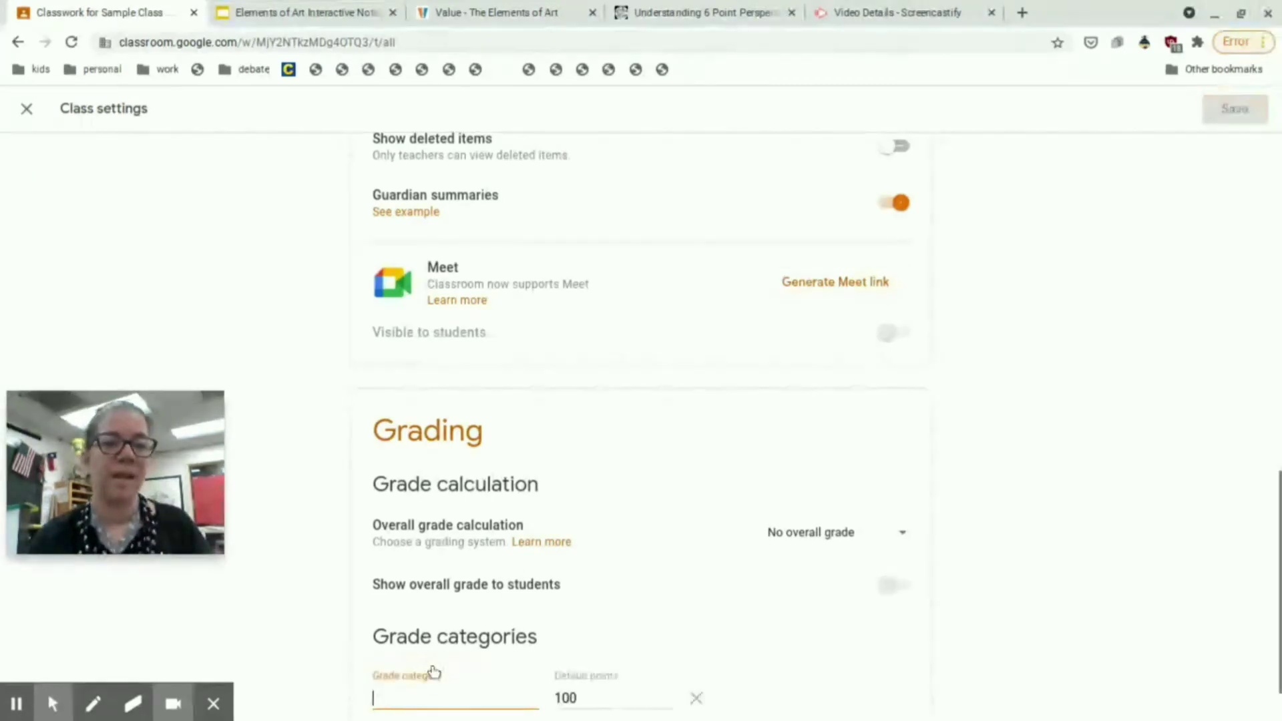
pyautogui.scroll(-1, 798, 631)
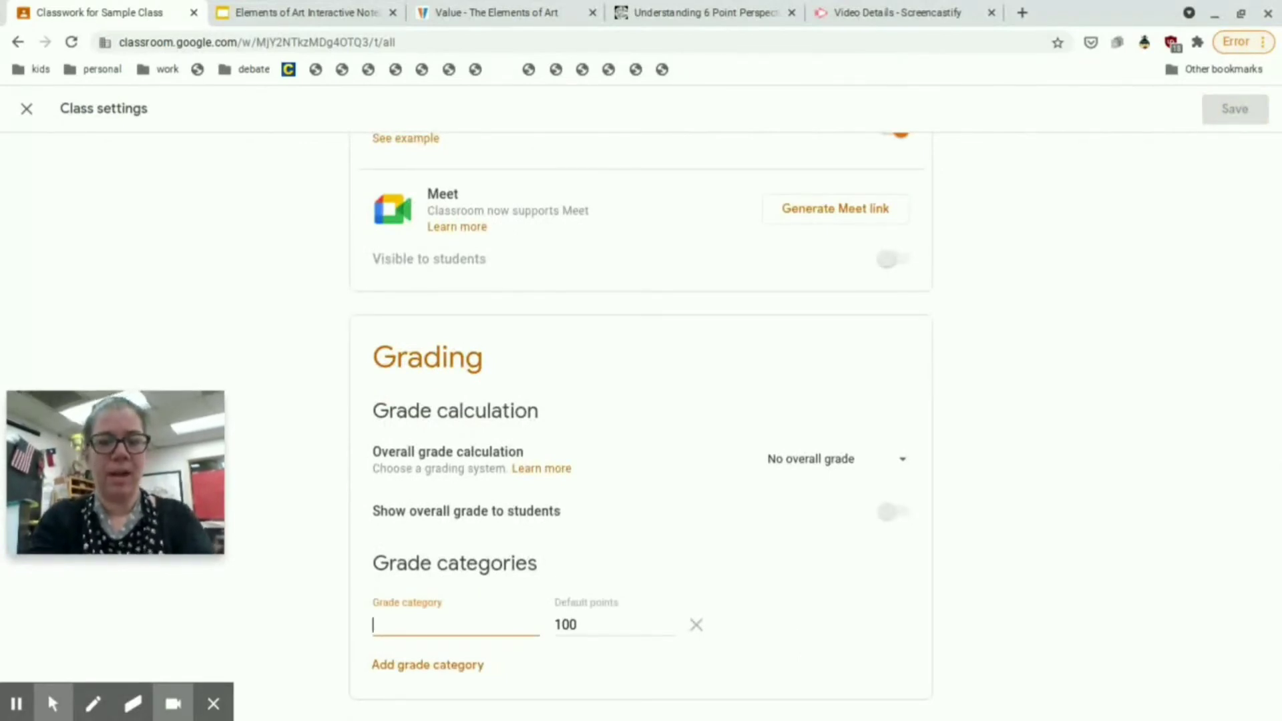
pyautogui.write('D')
pyautogui.press('BackSpace')
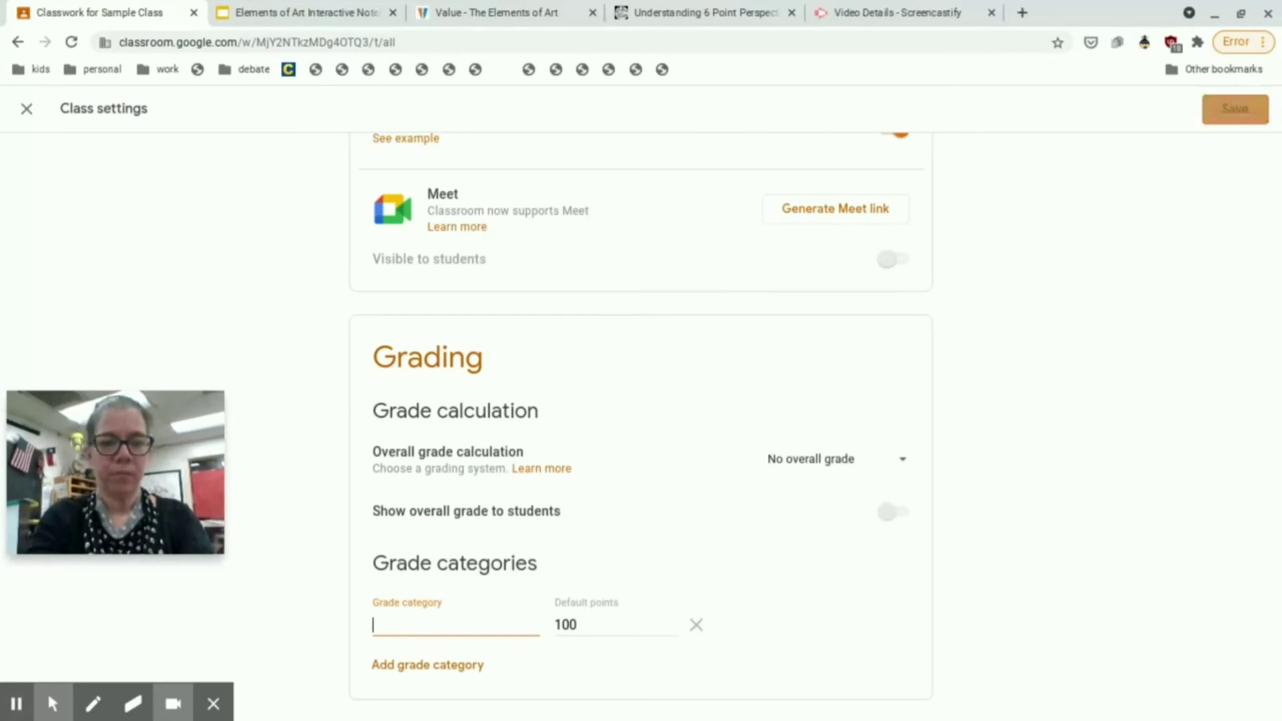
pyautogui.write('Minor Grades')
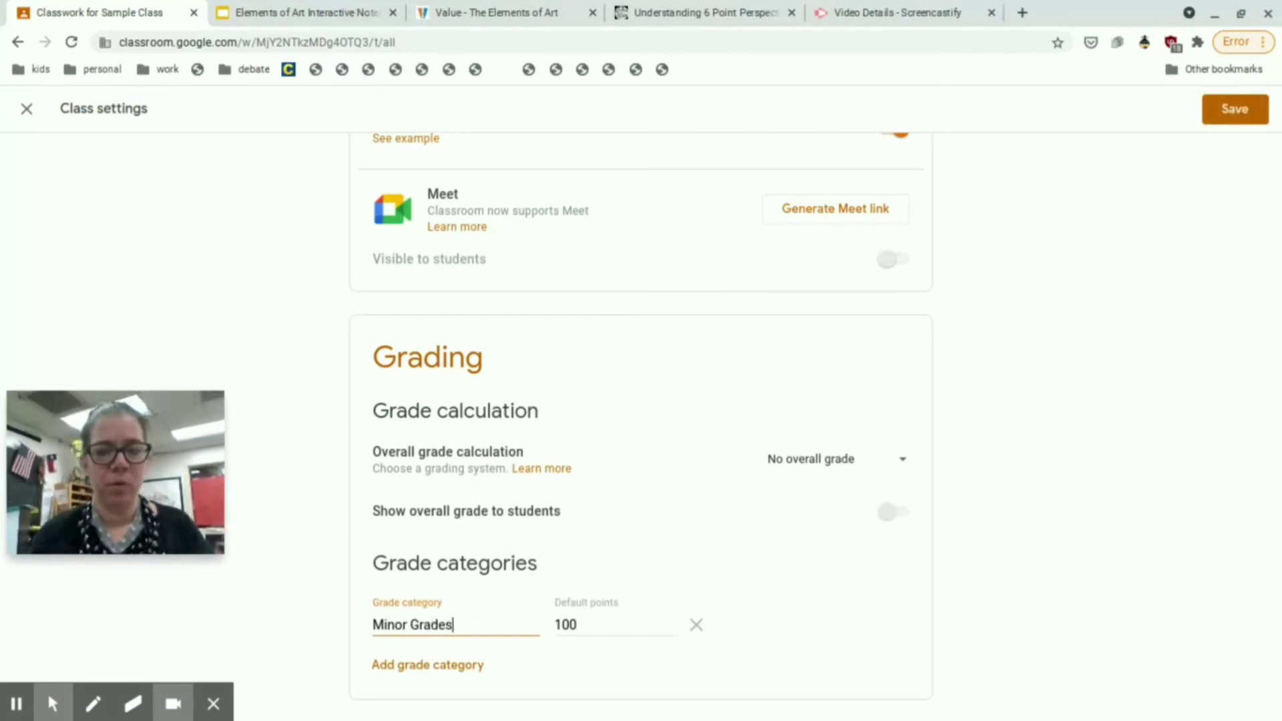
# Add a second grade category named "Major Grades" with 100 default points and save the class settings.
pyautogui.click(472, 666)
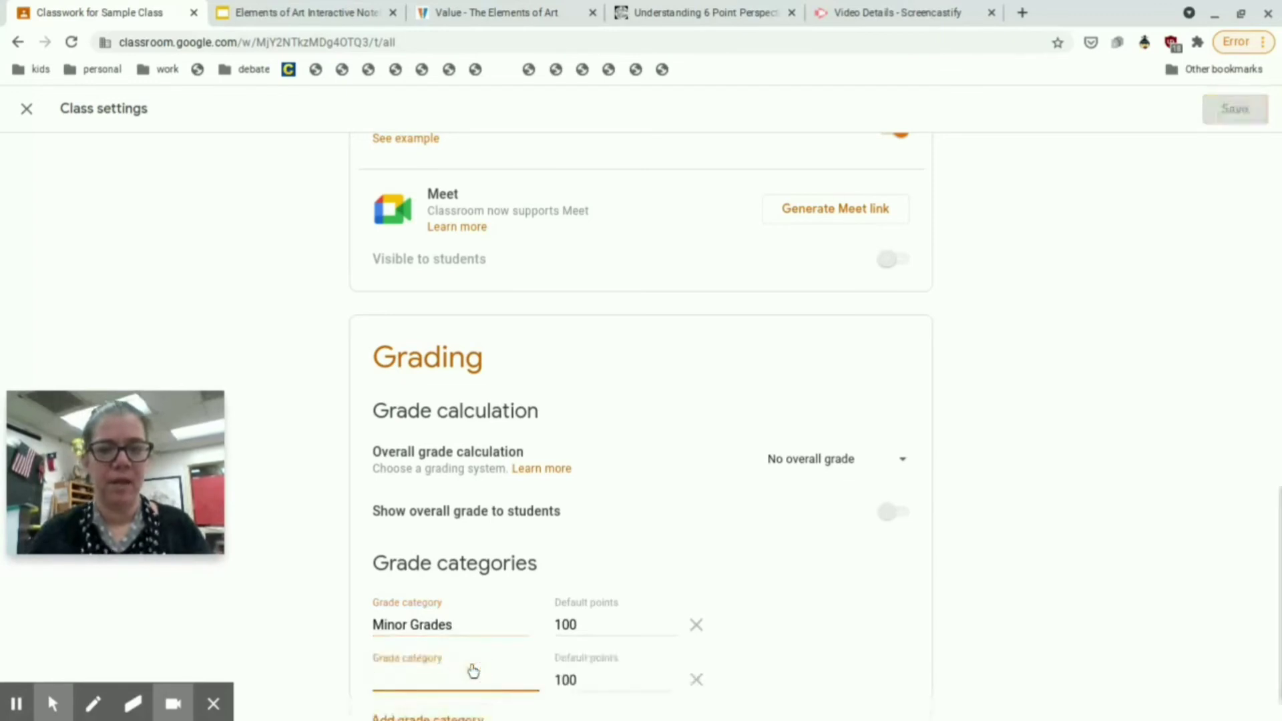
pyautogui.write('Major')
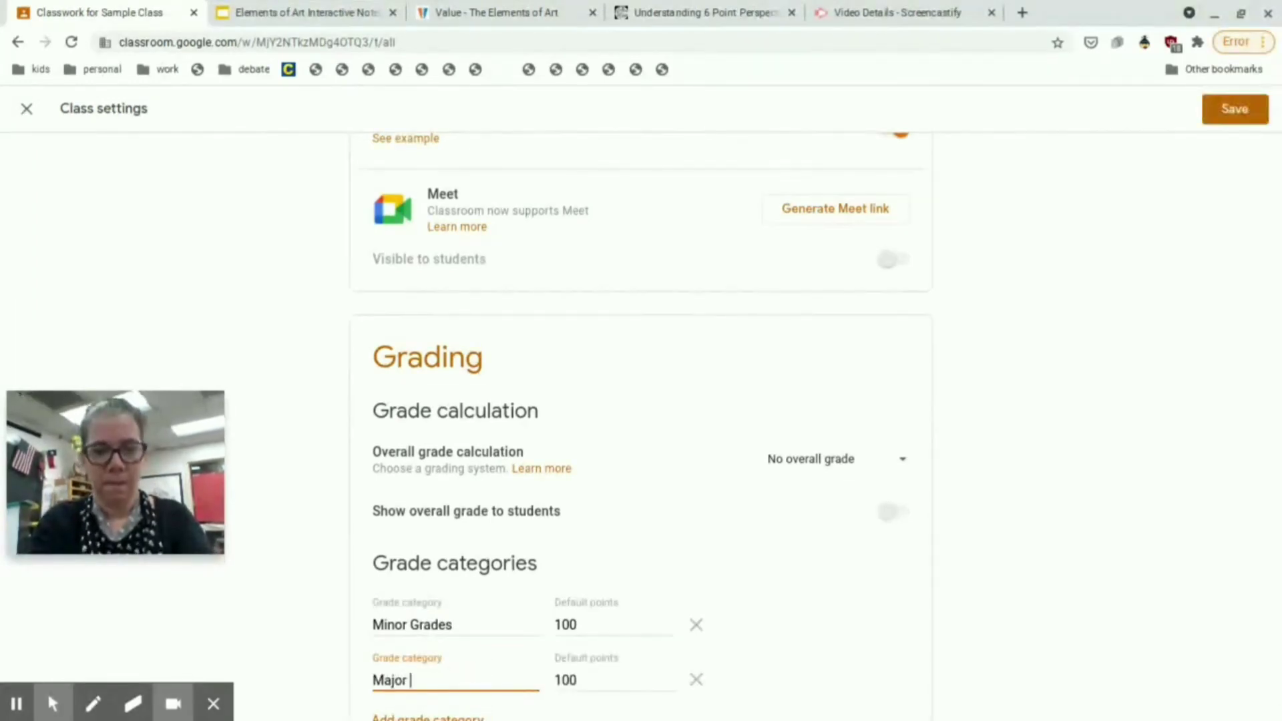
pyautogui.write(' Grades')
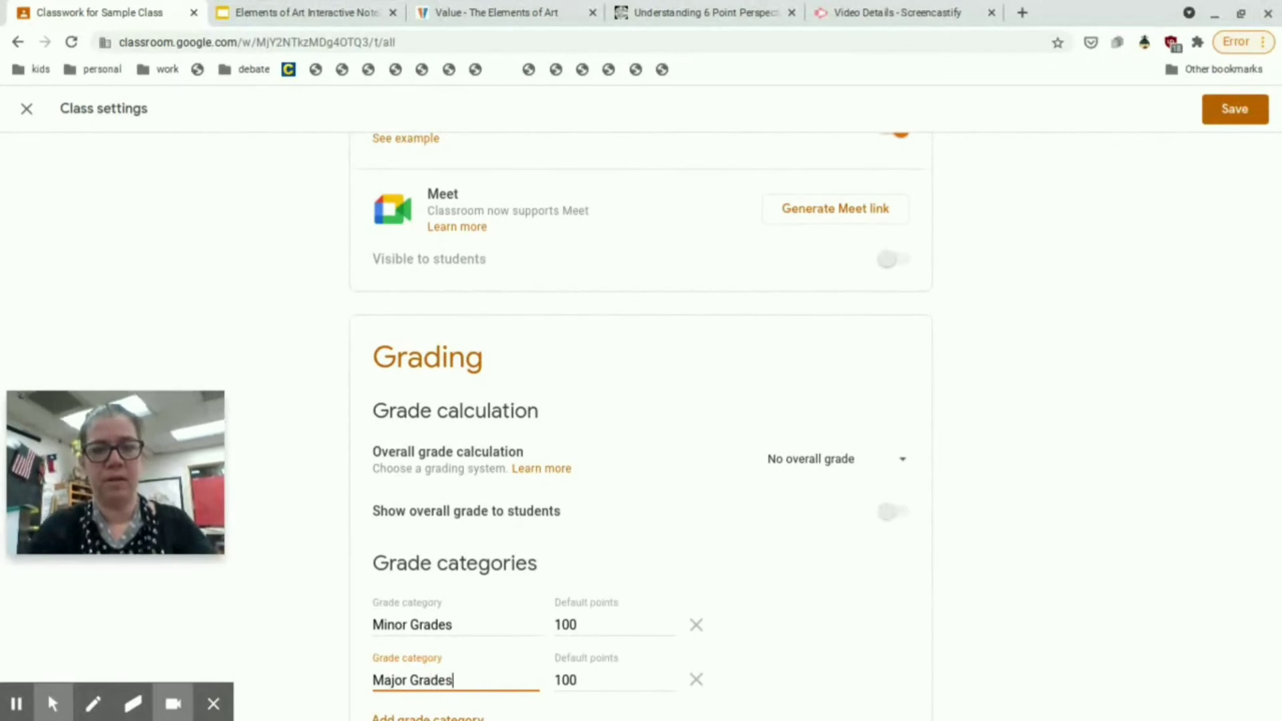
pyautogui.scroll(-1, 872, 631)
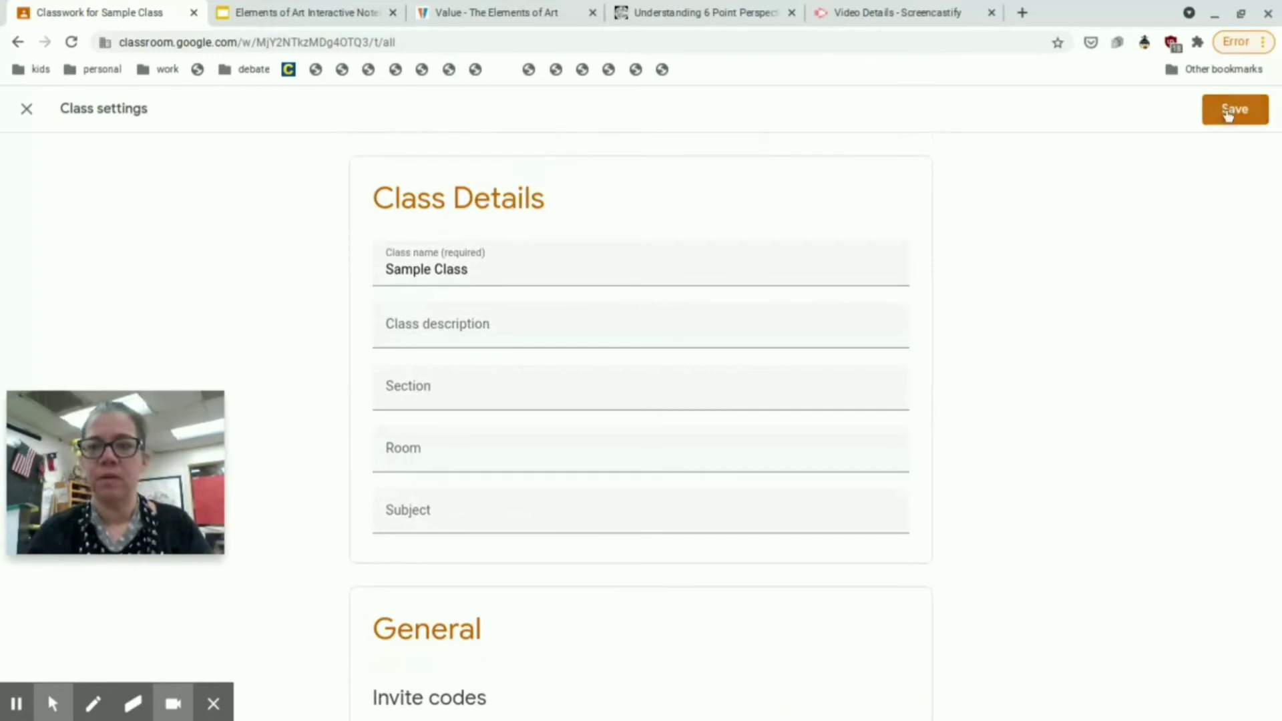
pyautogui.click(1227, 113)
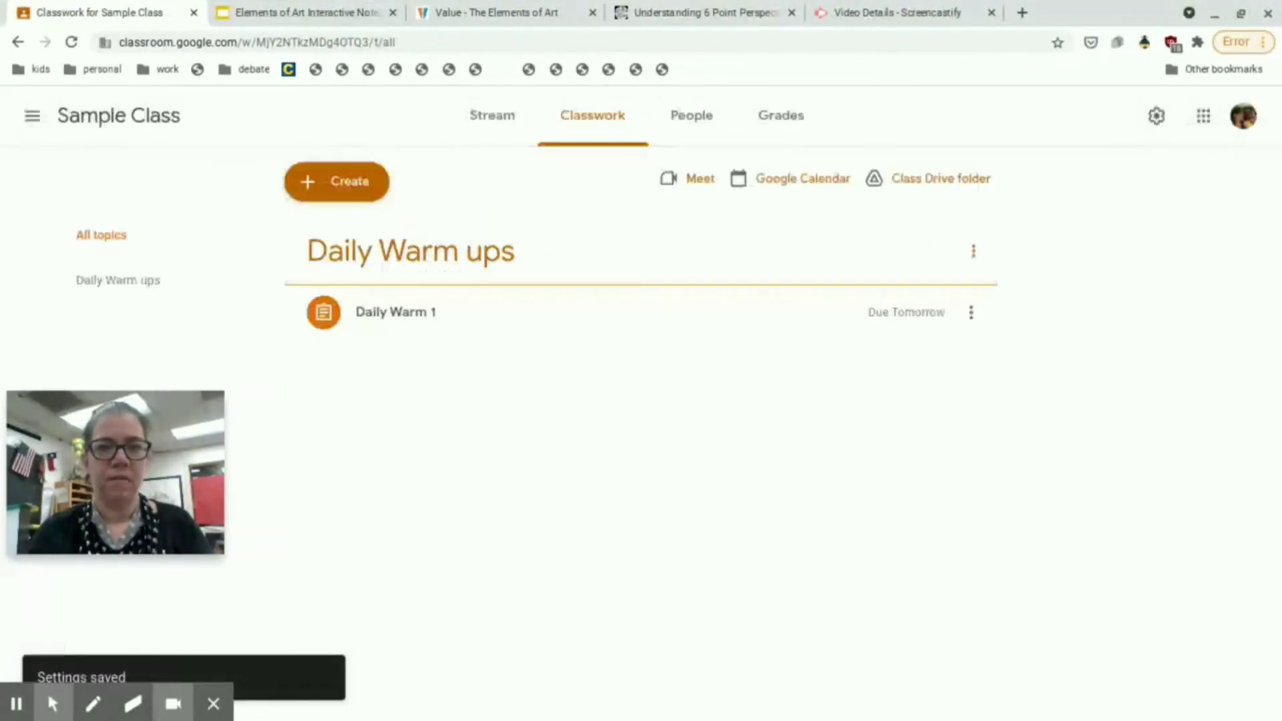
# Open the Daily Warm 1 assignment for editing and set its grade category to Minor Grades.
pyautogui.click(501, 331)
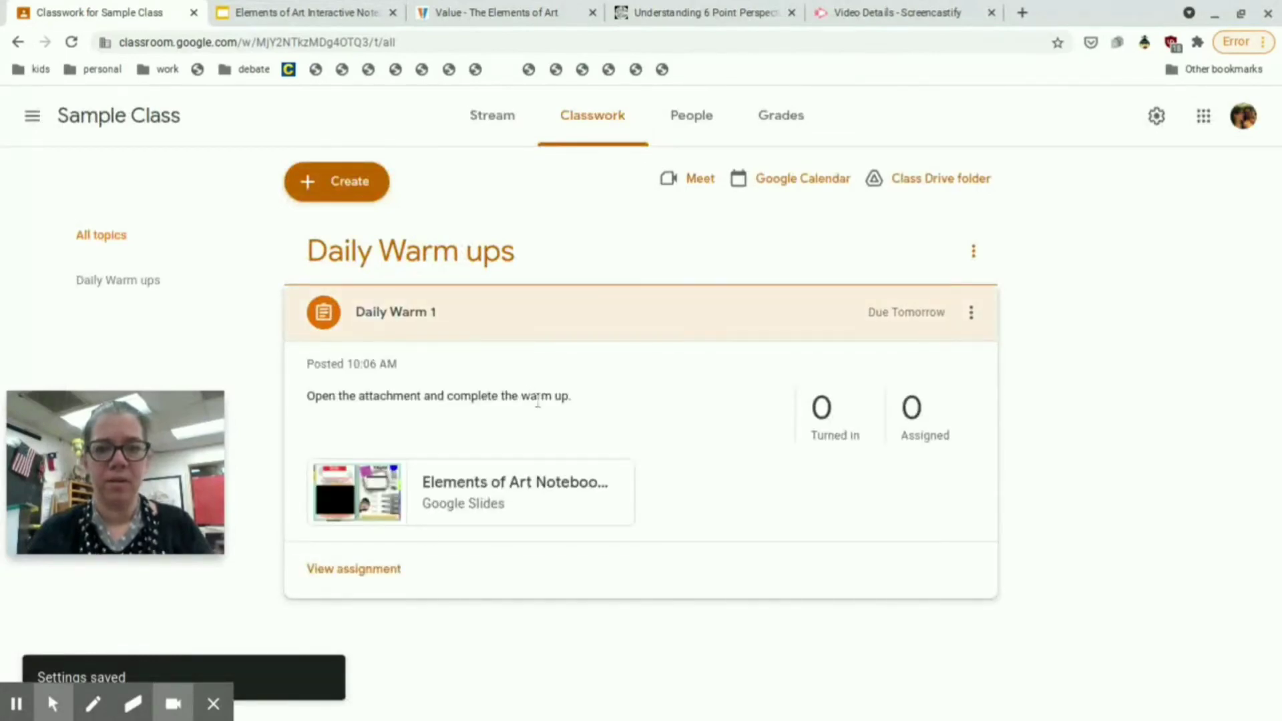
pyautogui.click(972, 314)
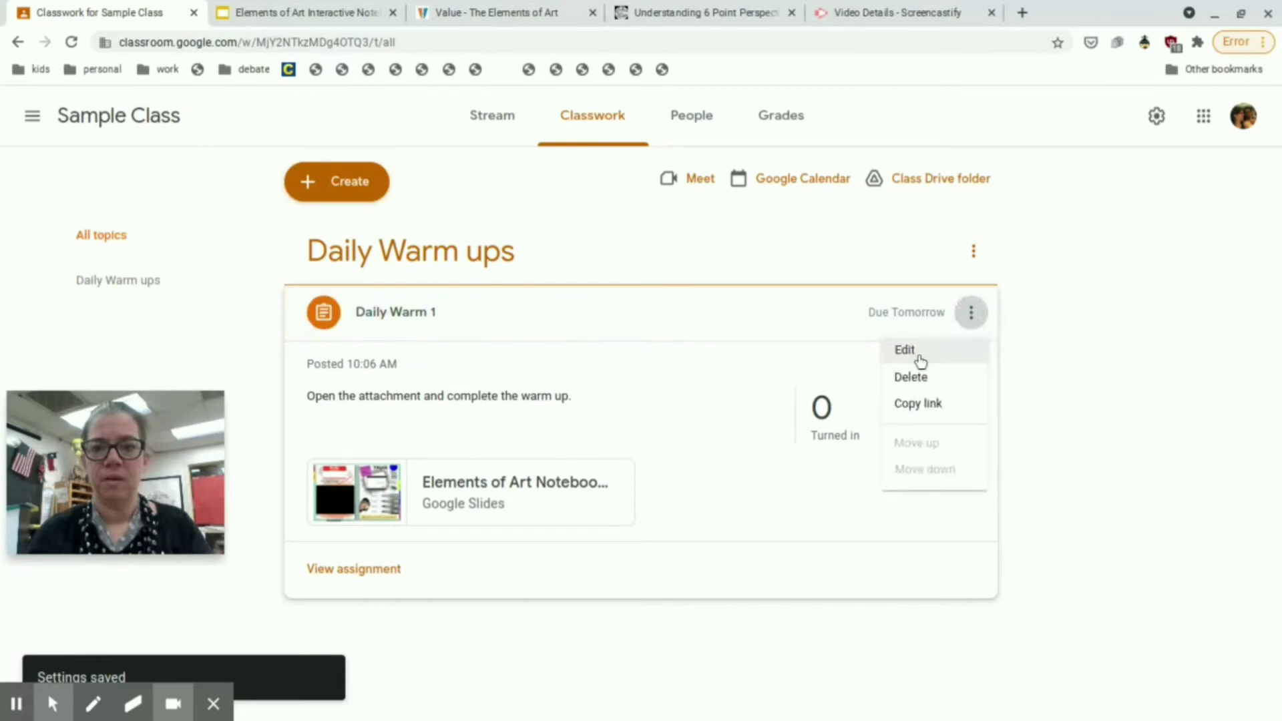
pyautogui.click(919, 360)
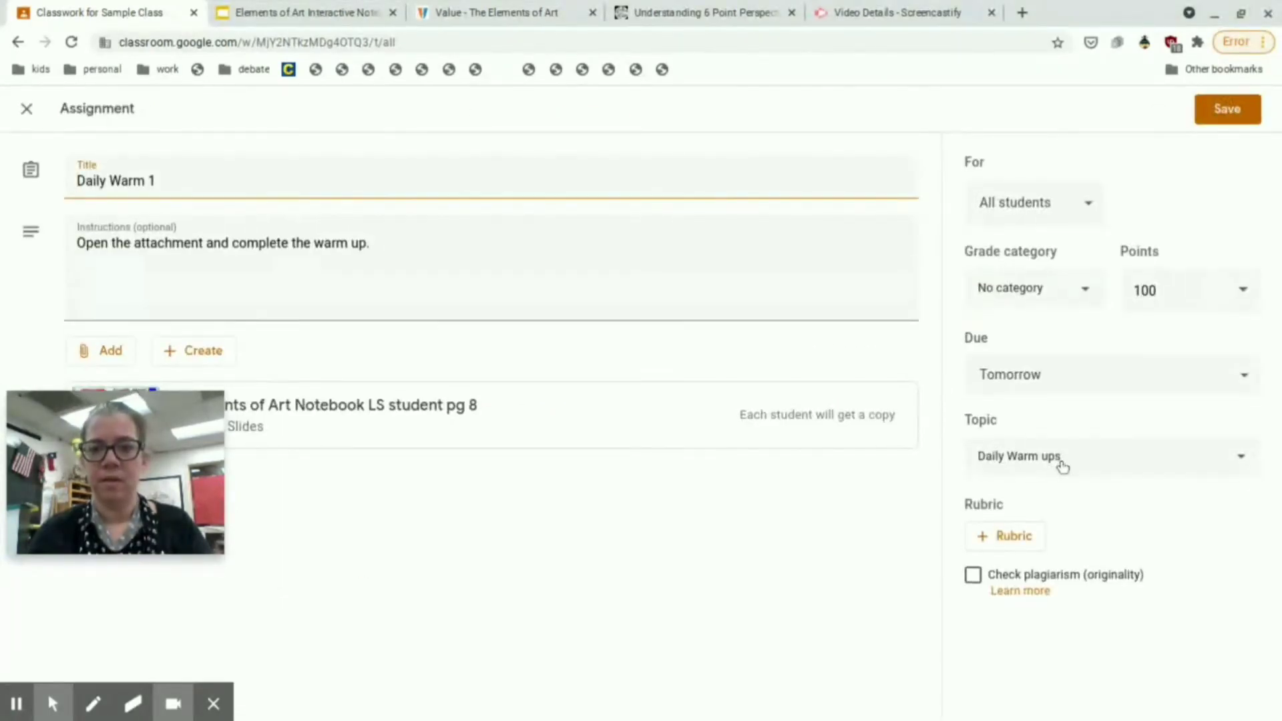
pyautogui.click(1020, 294)
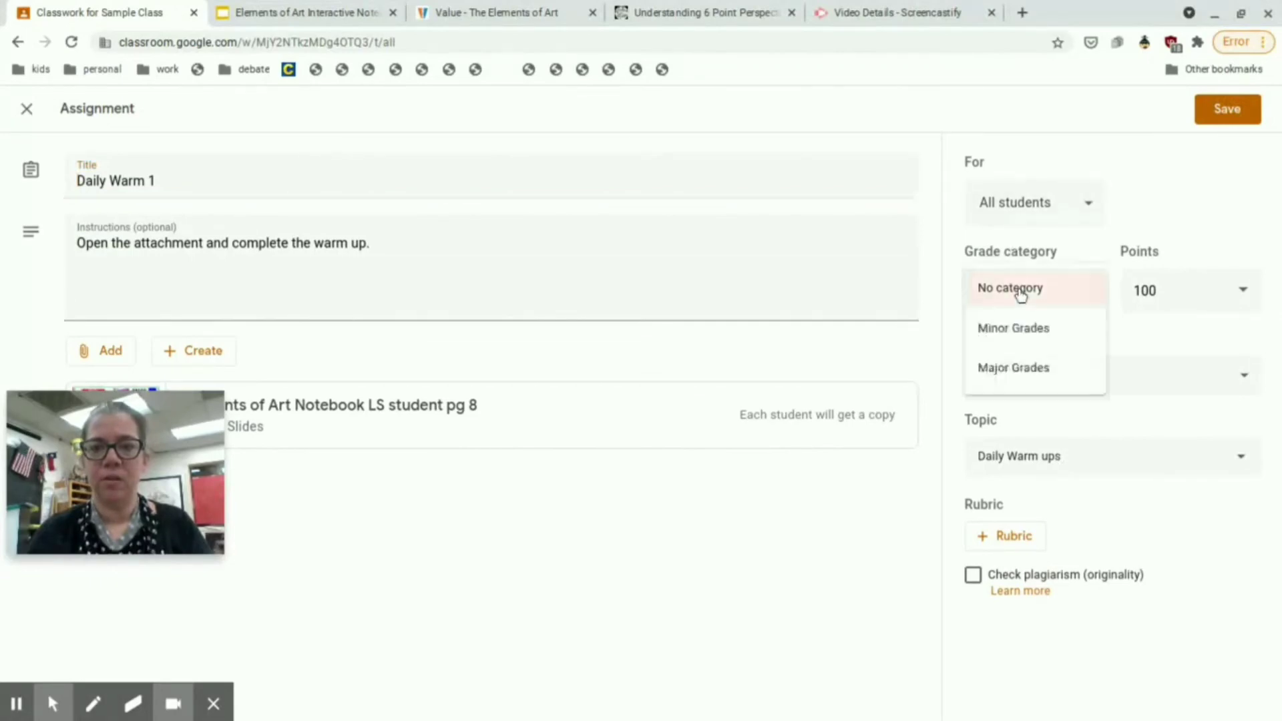
pyautogui.click(1024, 329)
# Set the Daily Warm 1 assignment's points to 25, save it and confirm the point value update.
pyautogui.click(1149, 293)
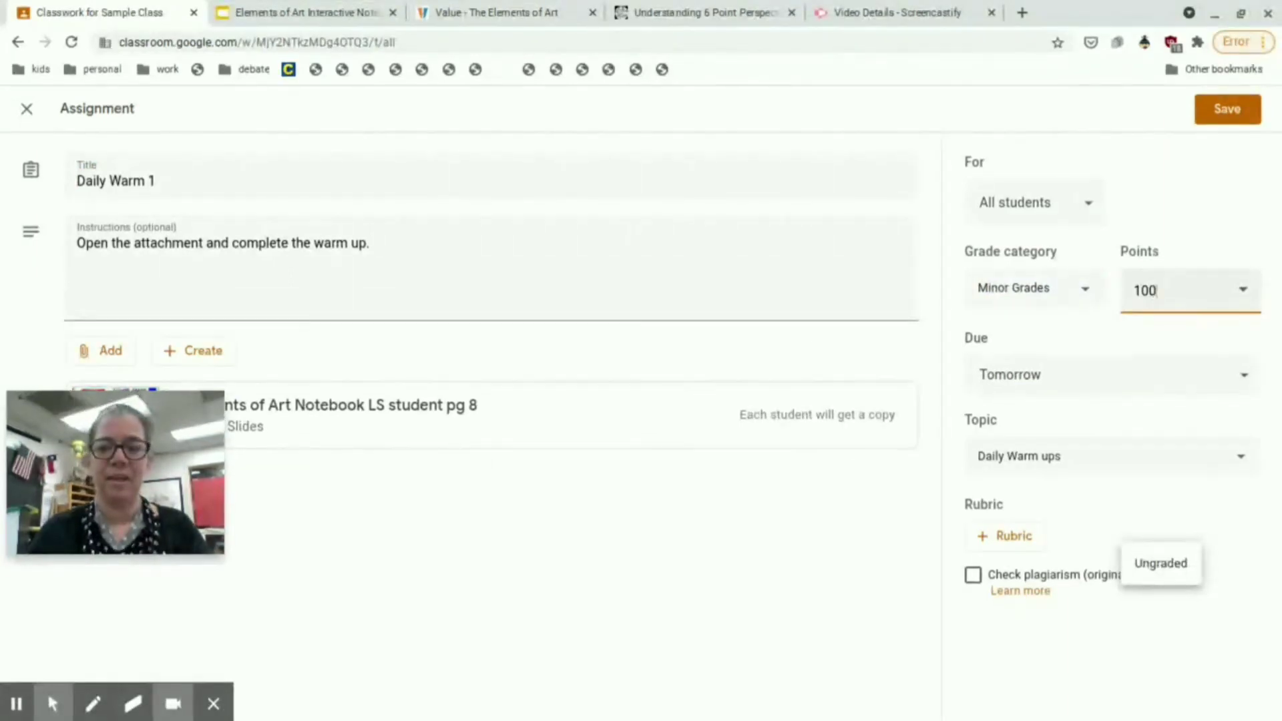
pyautogui.press('BackSpace')
pyautogui.press('BackSpace')
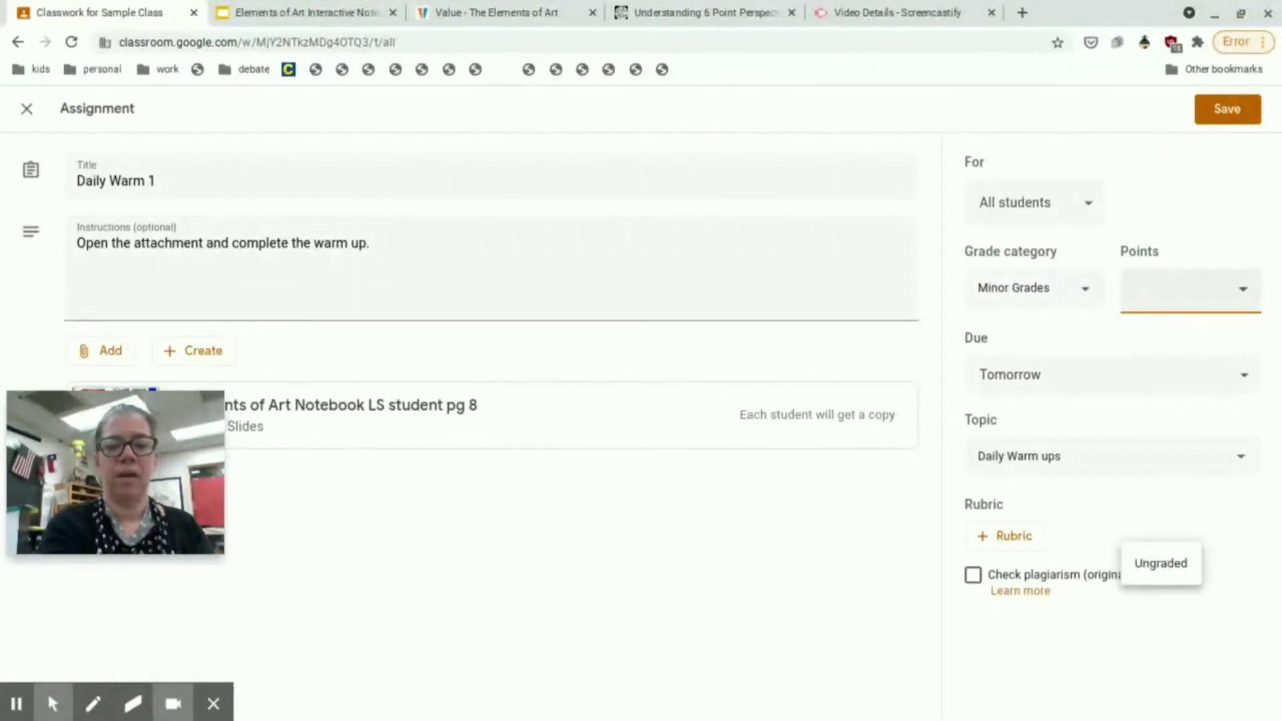
pyautogui.click(1204, 330)
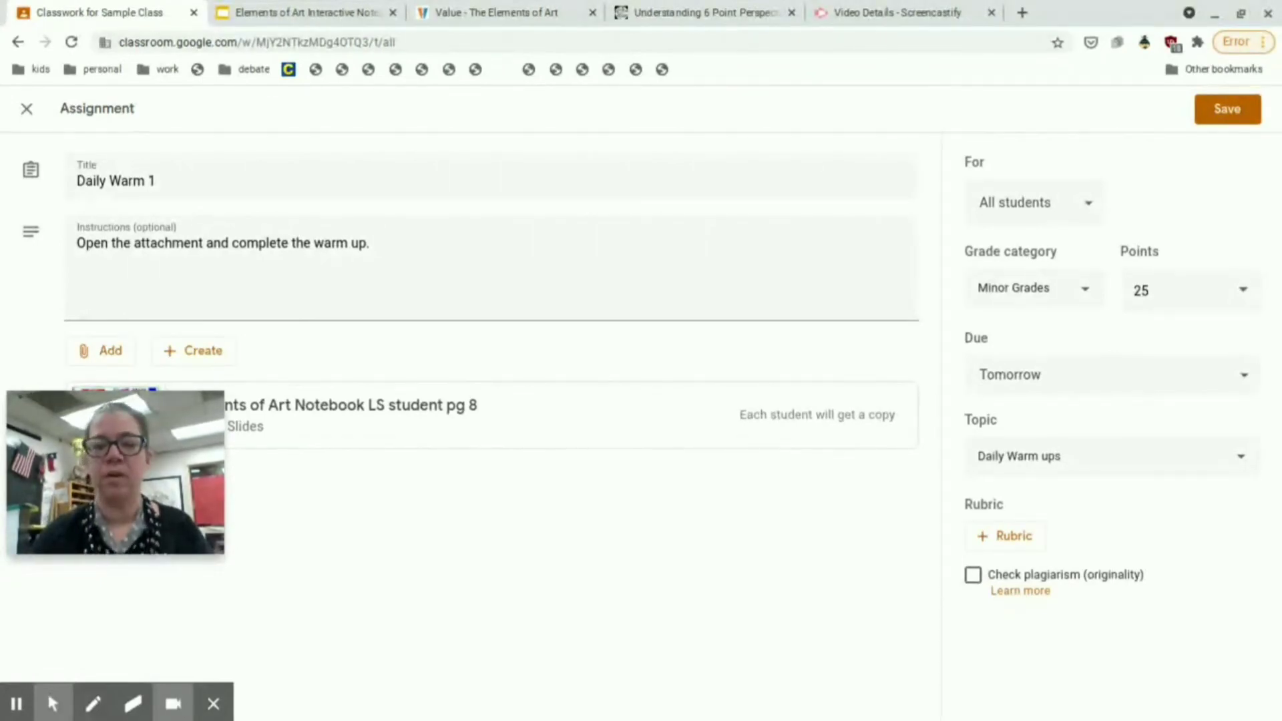
pyautogui.click(1214, 124)
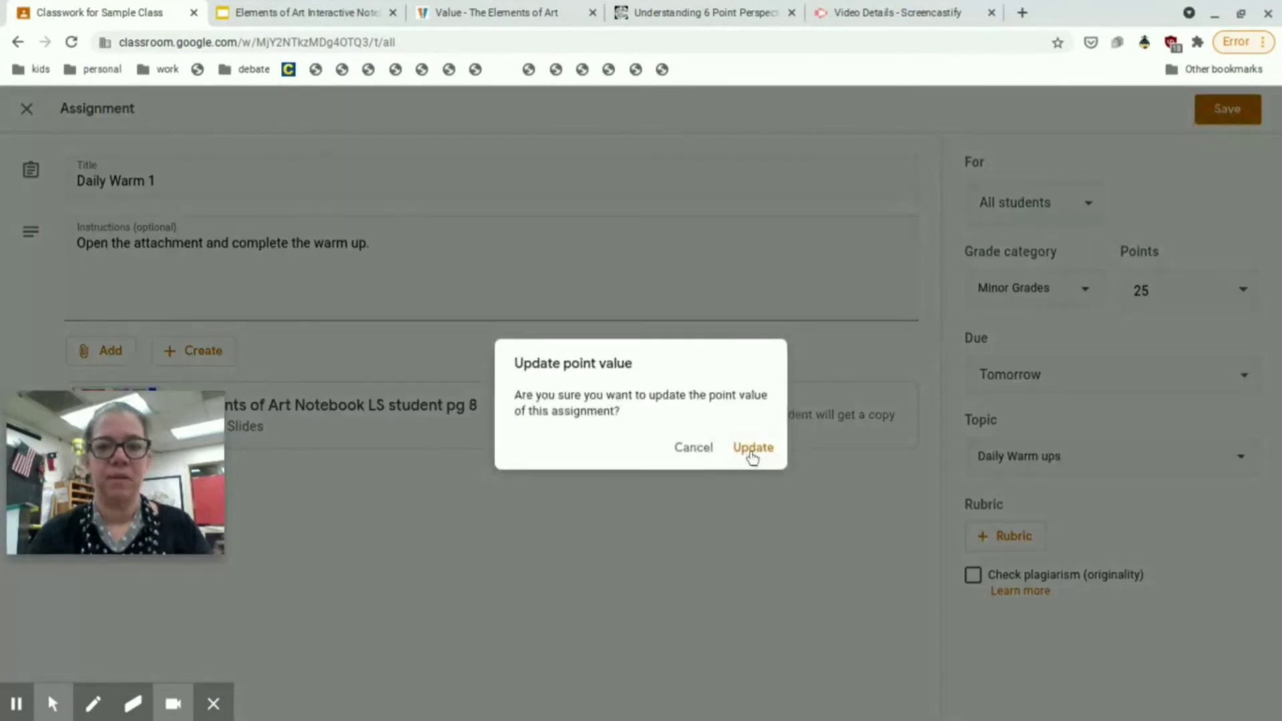
pyautogui.click(752, 449)
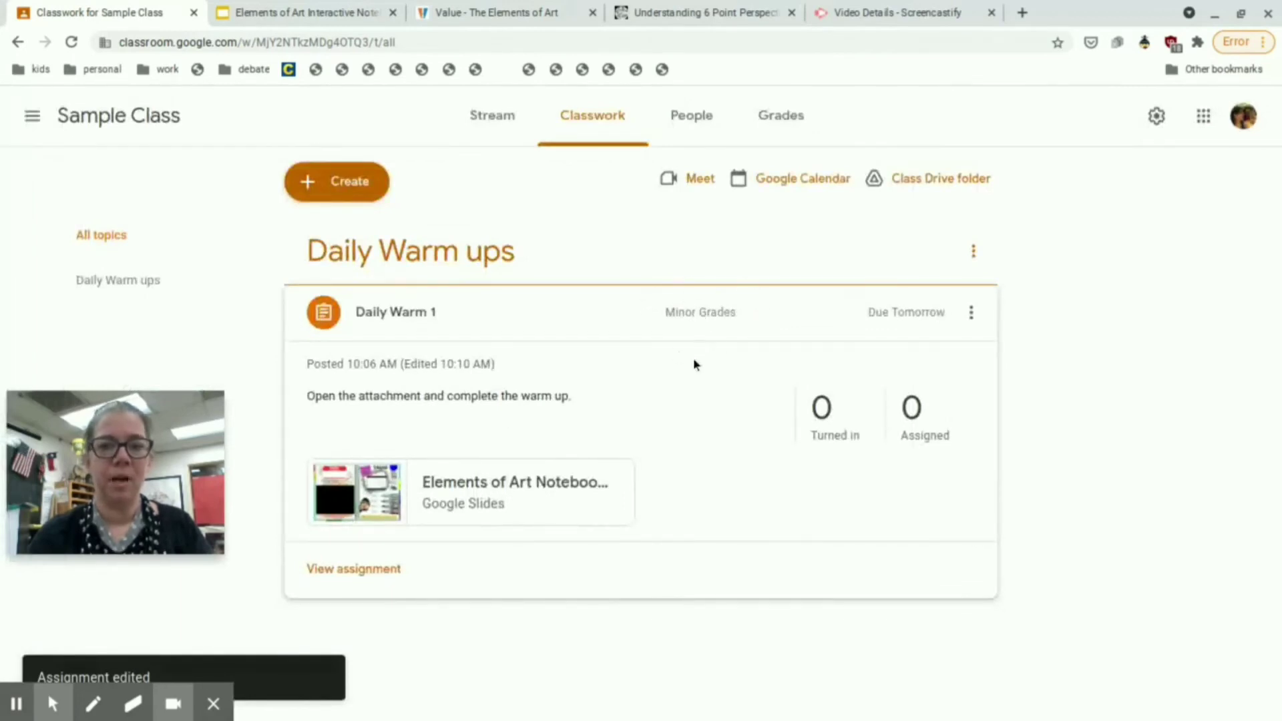
# Review the posted details of Daily Warm 1 under the Daily Warm ups topic and collapse the assignment again.
pyautogui.click(450, 344)
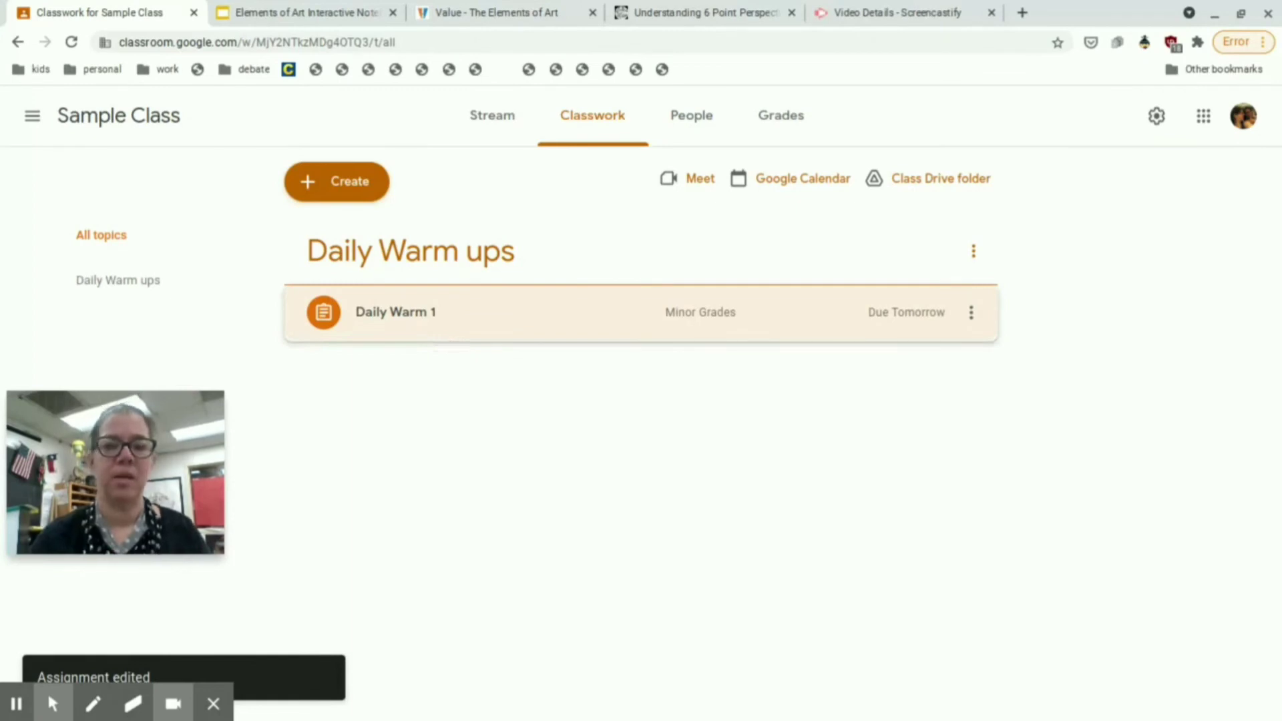
pyautogui.click(485, 330)
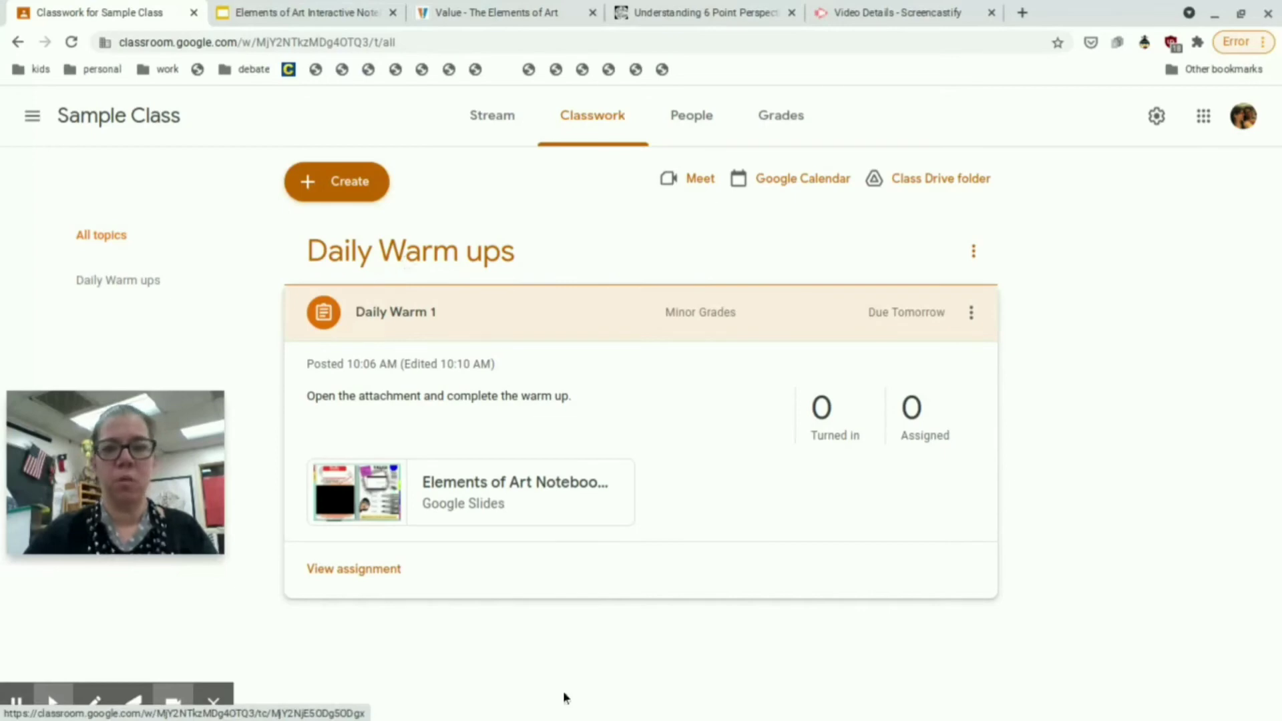
pyautogui.click(441, 323)
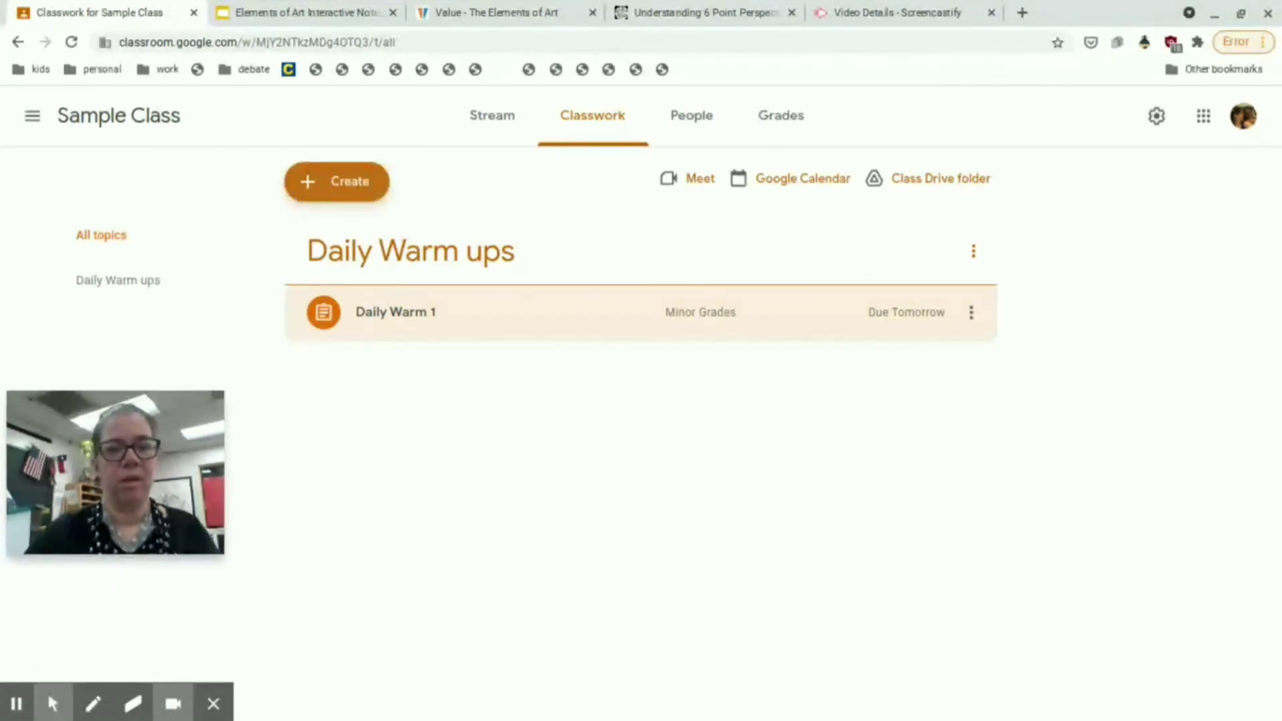
# Create a short-answer question for Sample Class reading "Which Kehinde Wiley artwork is your favorite and why?".
pyautogui.click(342, 183)
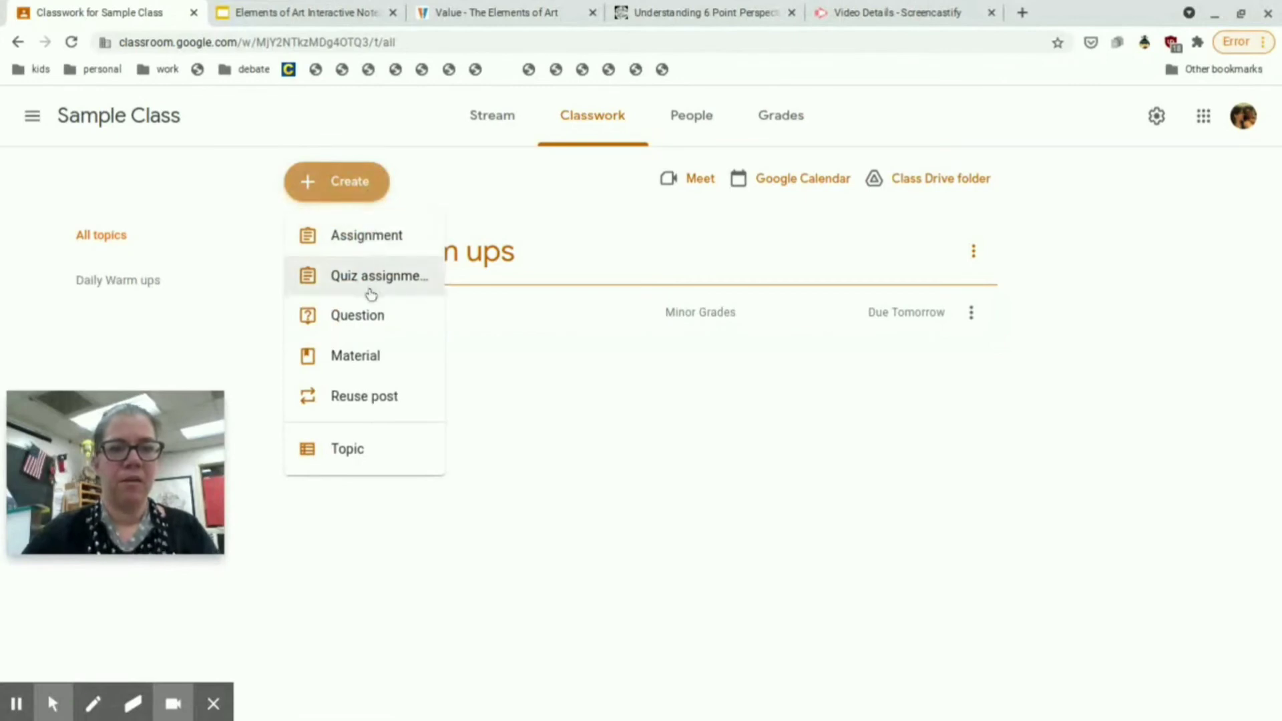
pyautogui.click(372, 319)
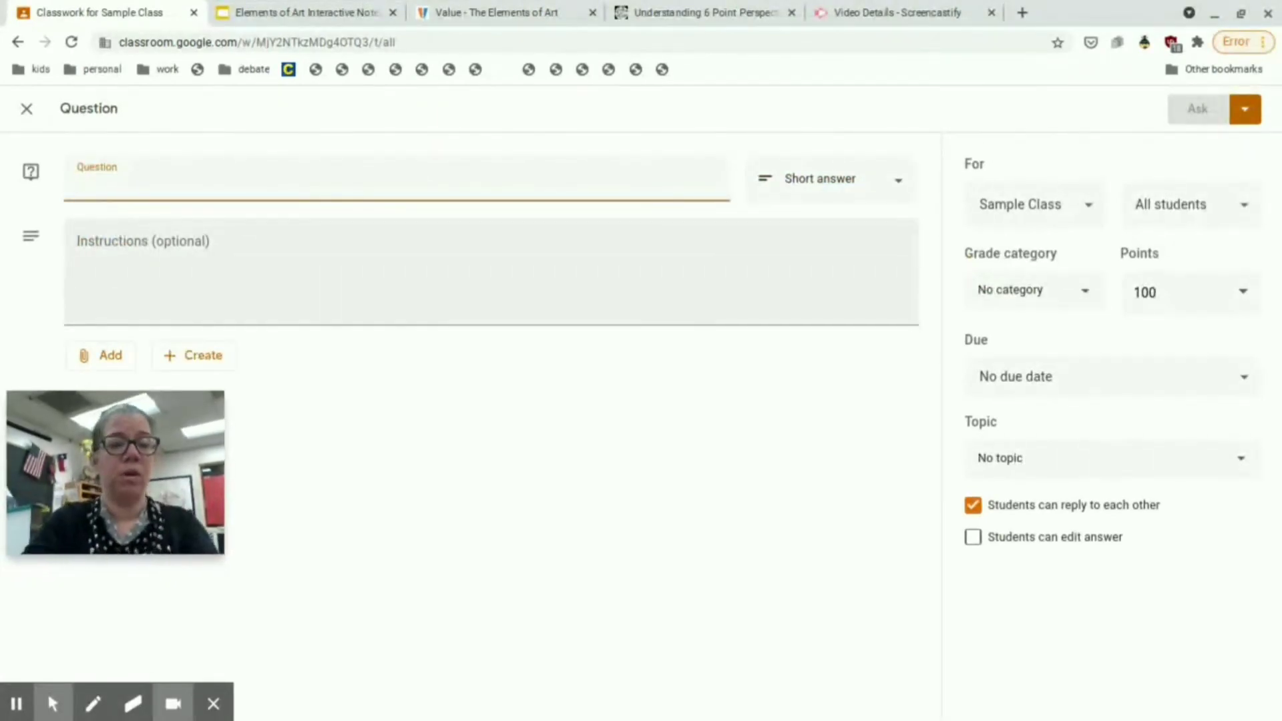
pyautogui.write('W')
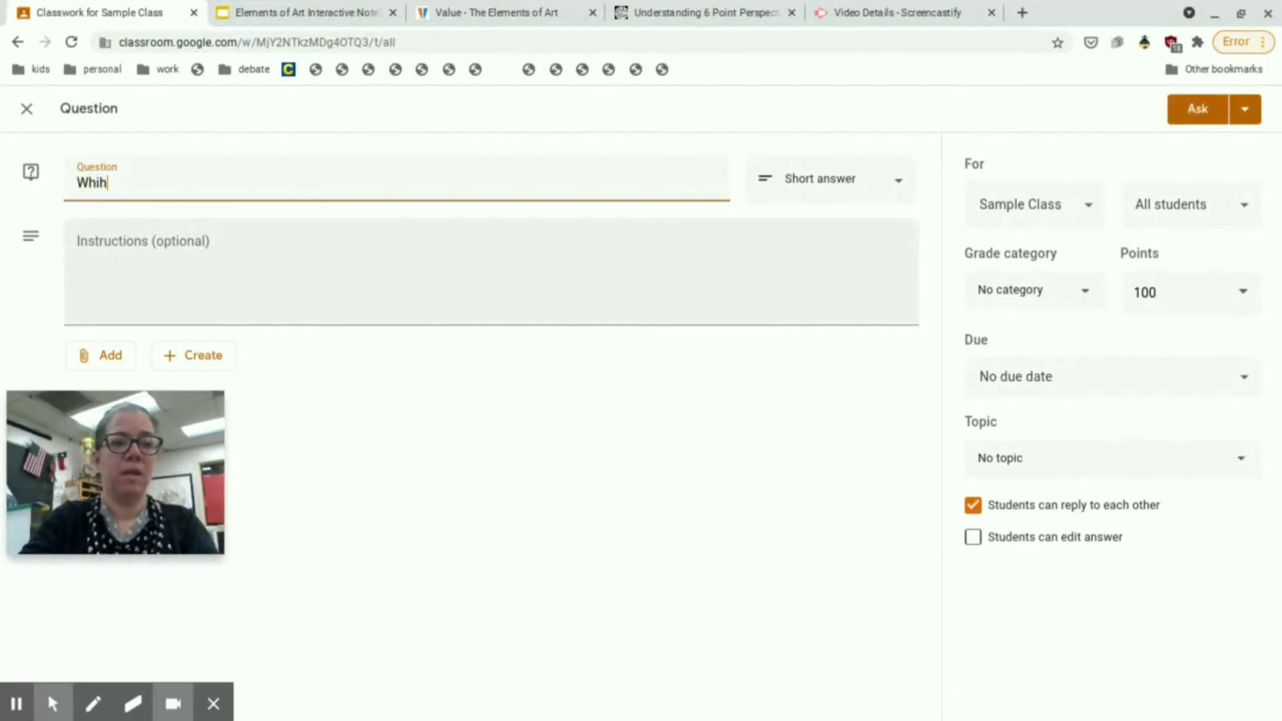
pyautogui.write('hih')
pyautogui.press('BackSpace')
pyautogui.write('ch Ken')
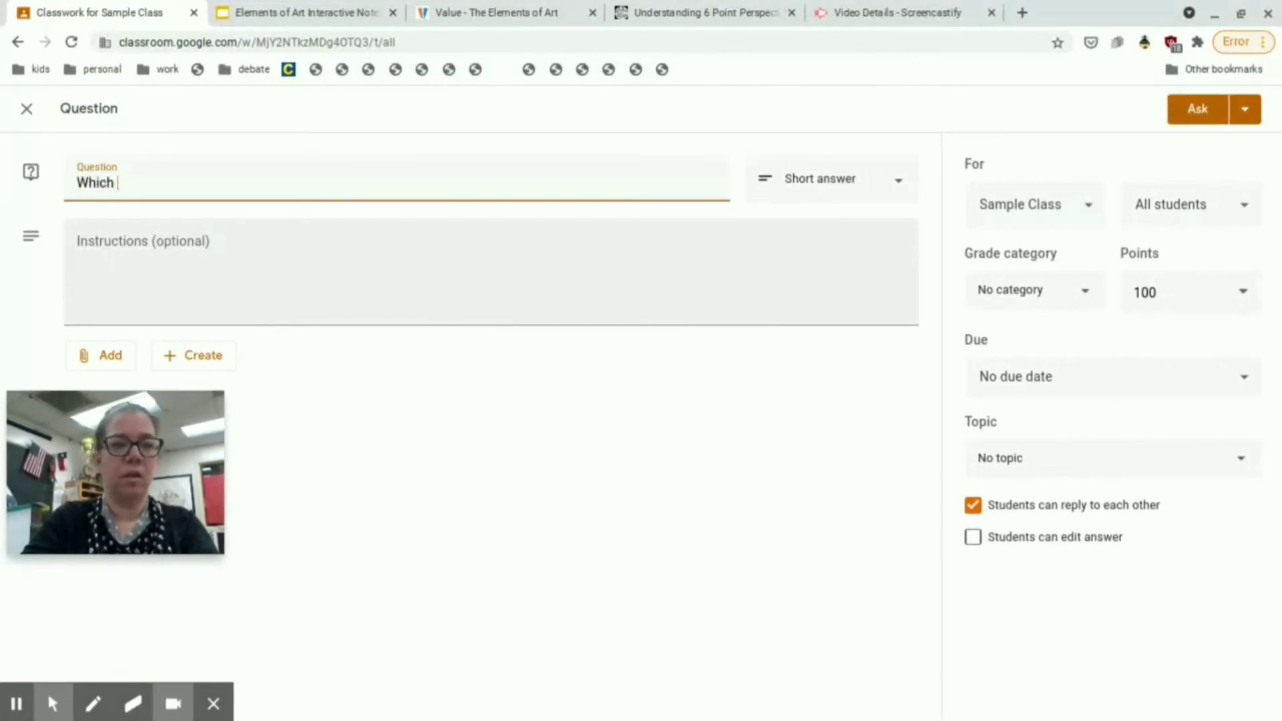
pyautogui.write('inde')
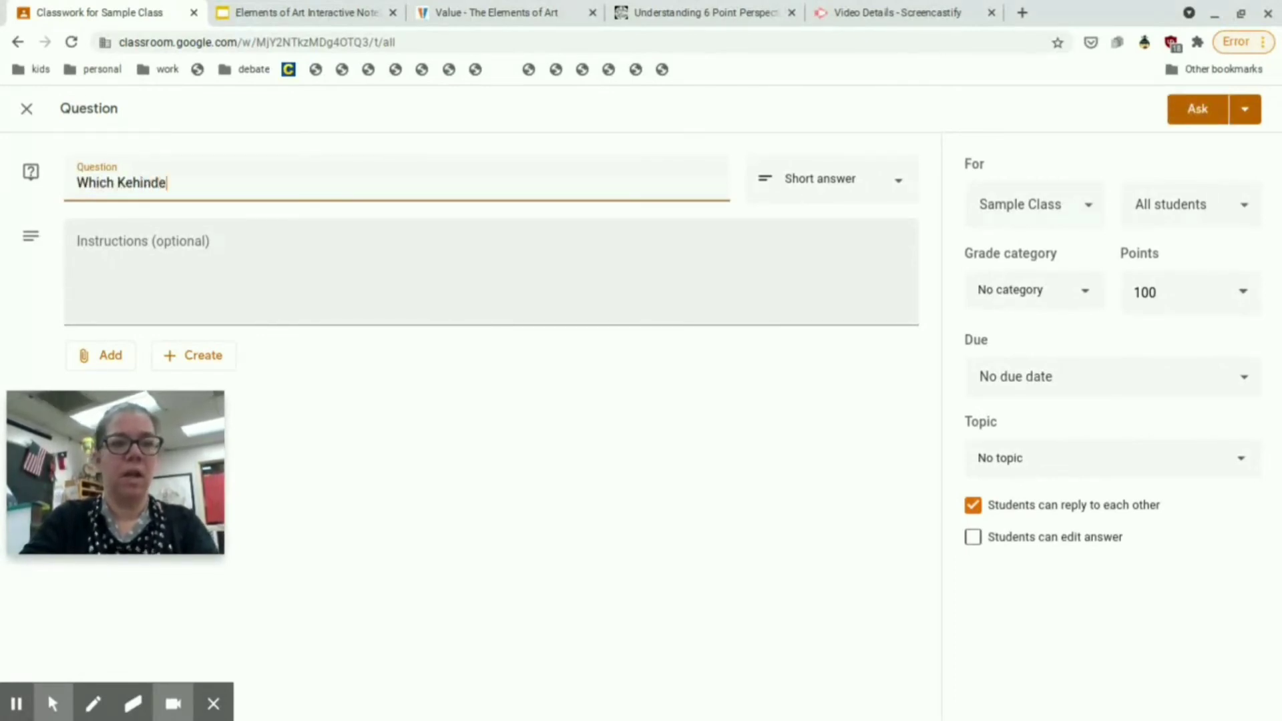
pyautogui.write(' Wiley ')
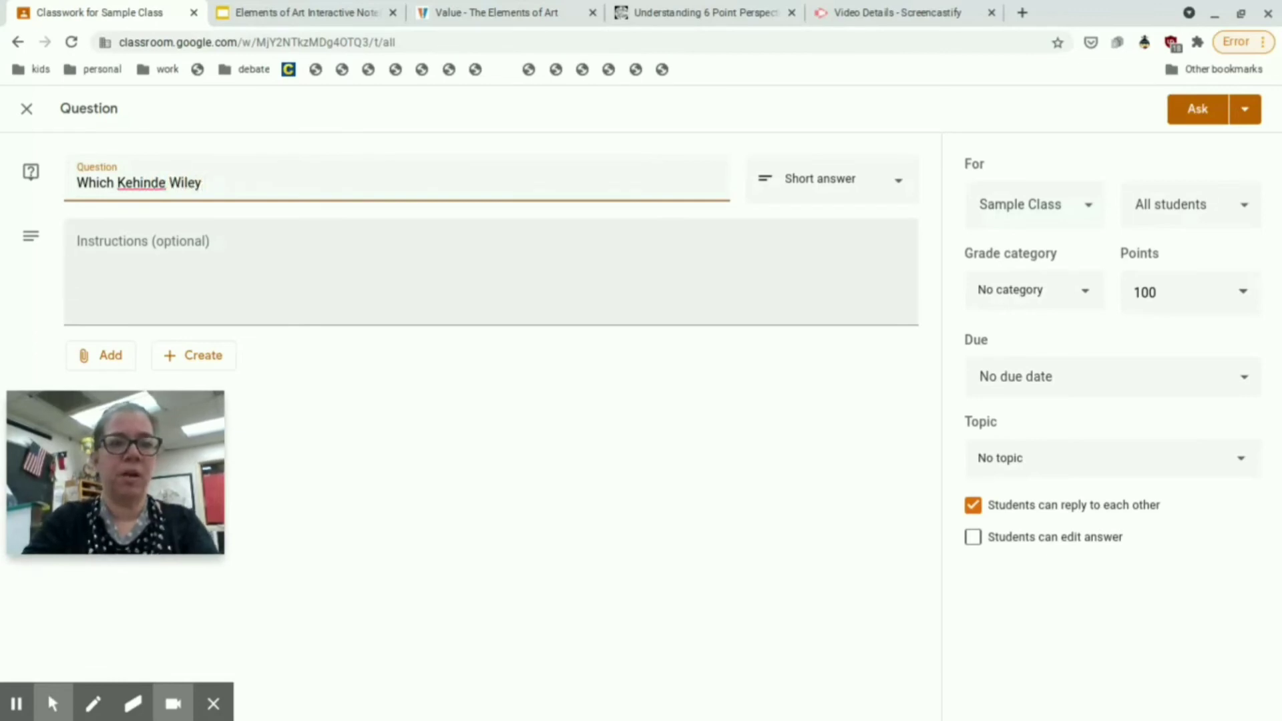
pyautogui.write('artw')
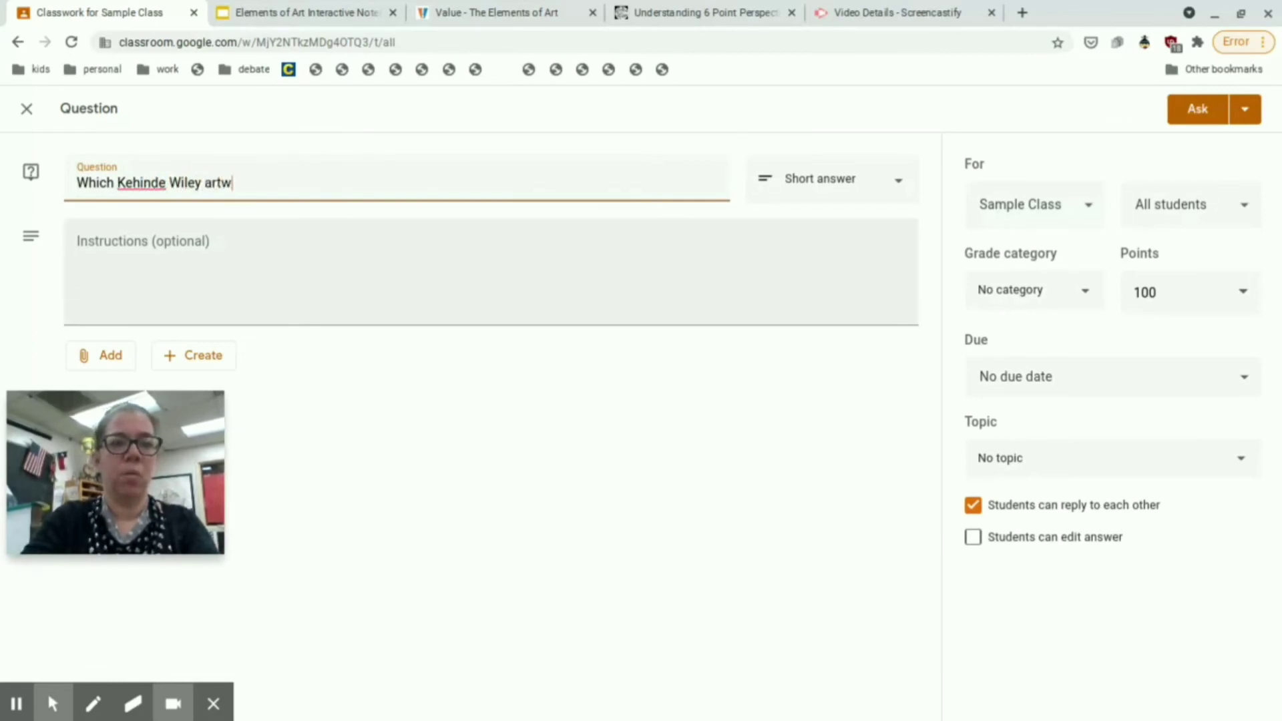
pyautogui.write('ork is your fa')
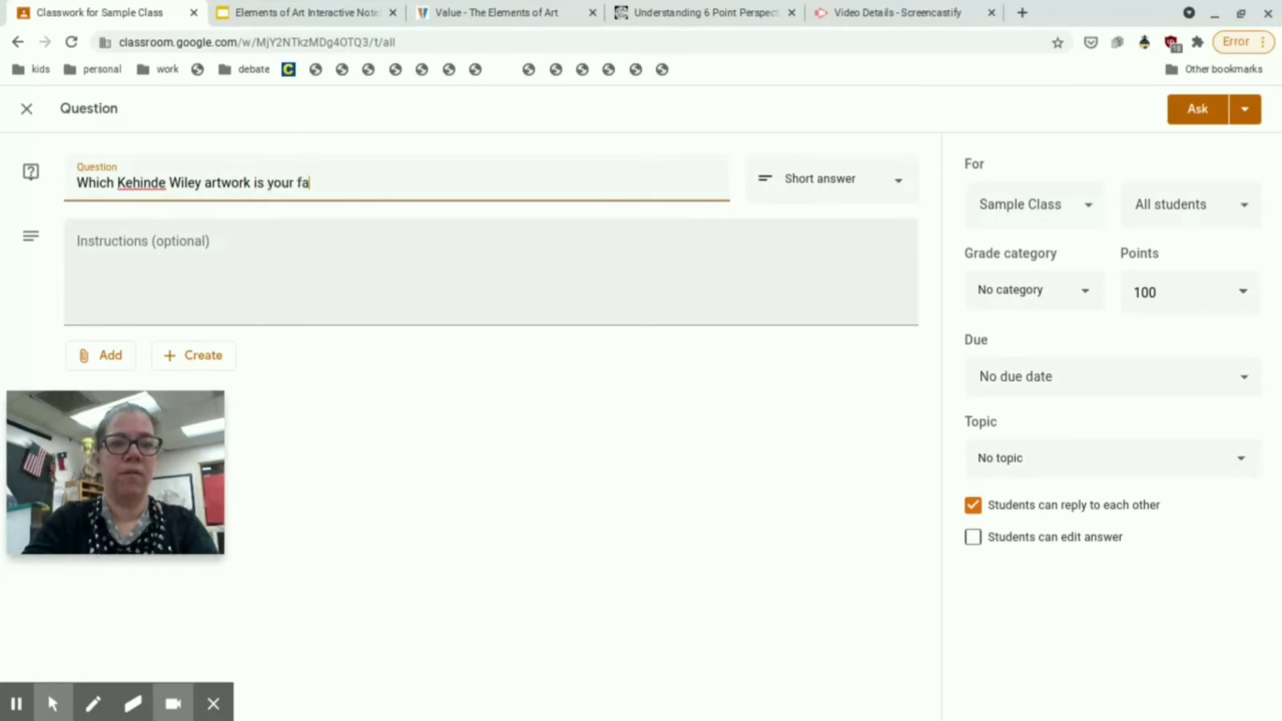
pyautogui.write('vorite')
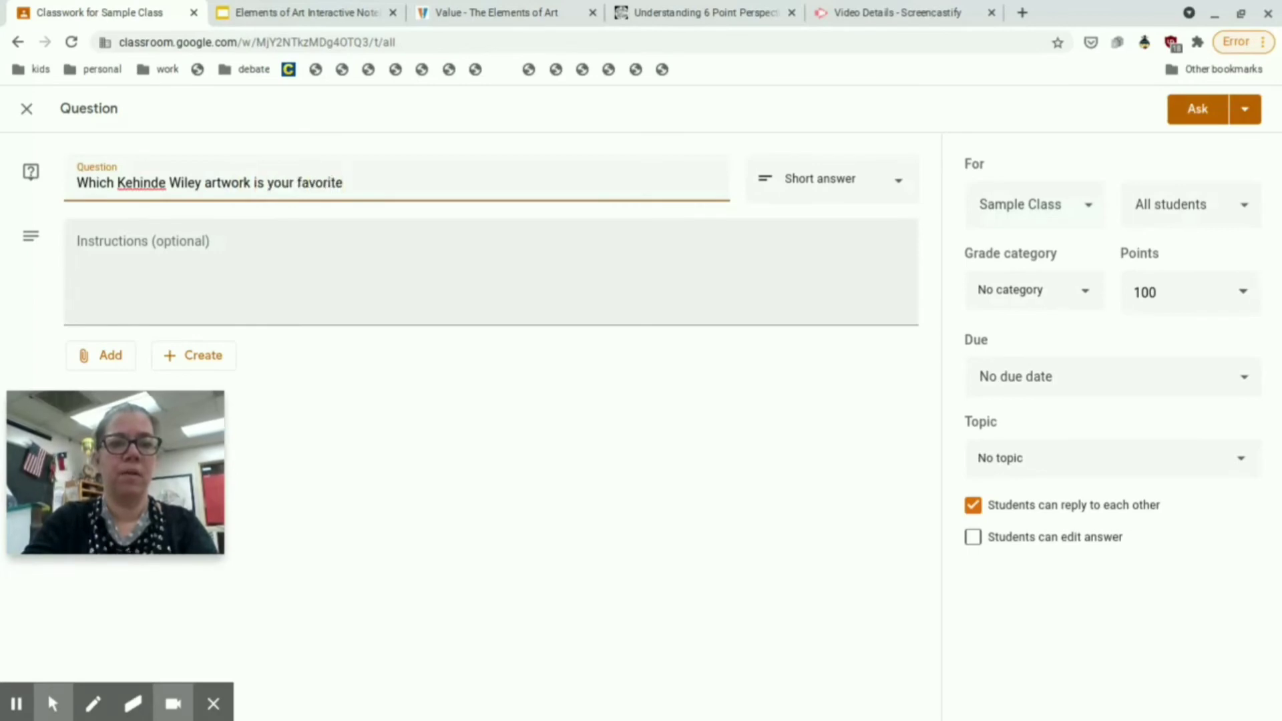
pyautogui.write(' and why?')
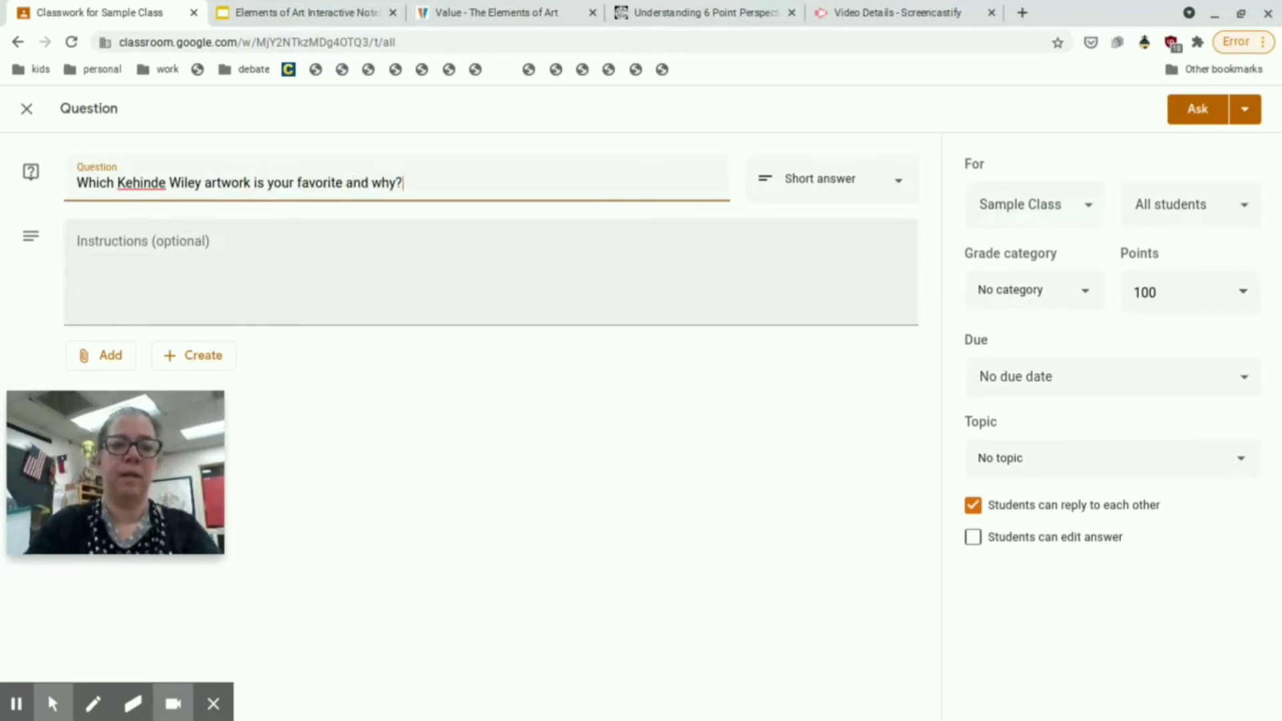
# Write the question's instructions as "Watch the video and tell me which artwork is your favorite and why.".
pyautogui.click(205, 298)
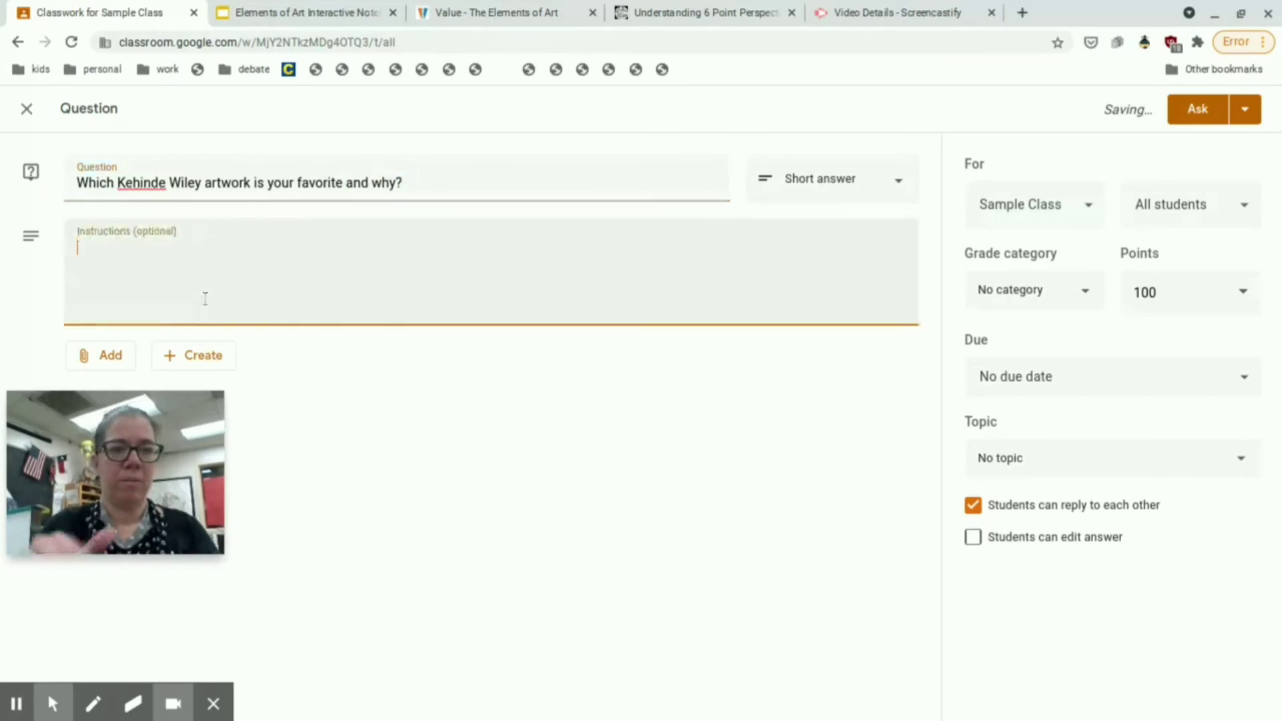
pyautogui.write('Watch')
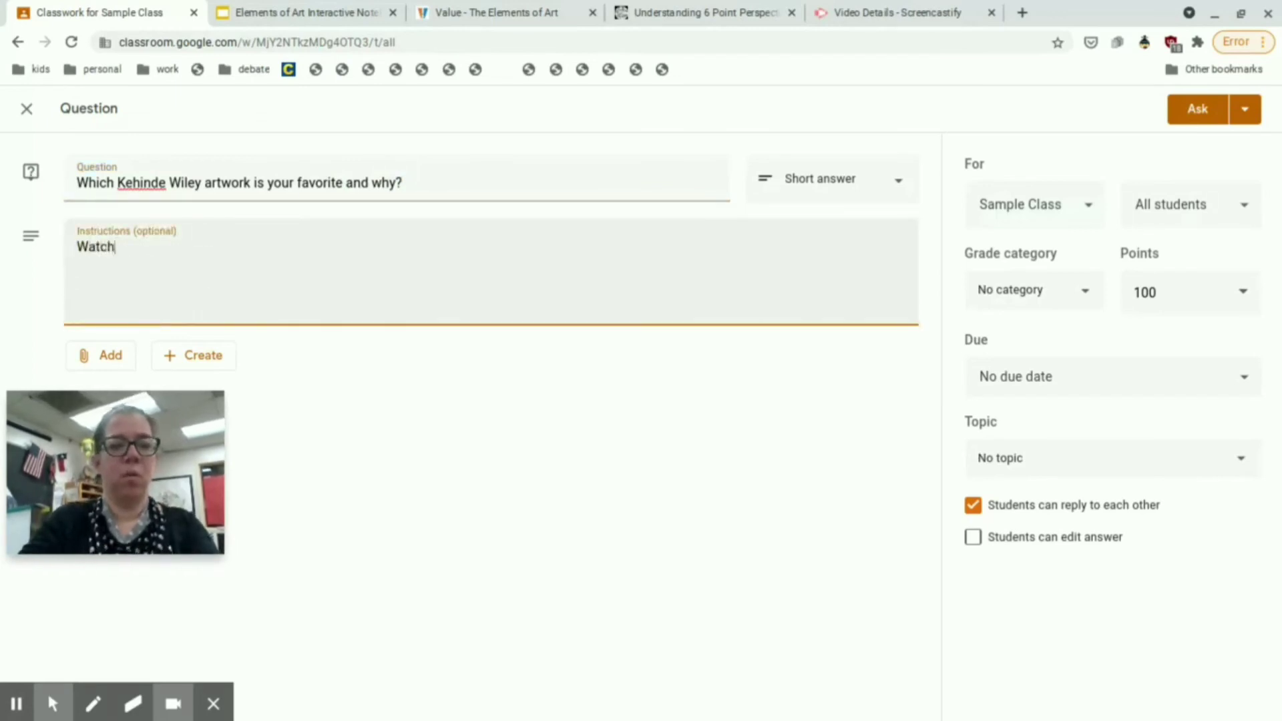
pyautogui.write(' the video and tell me ')
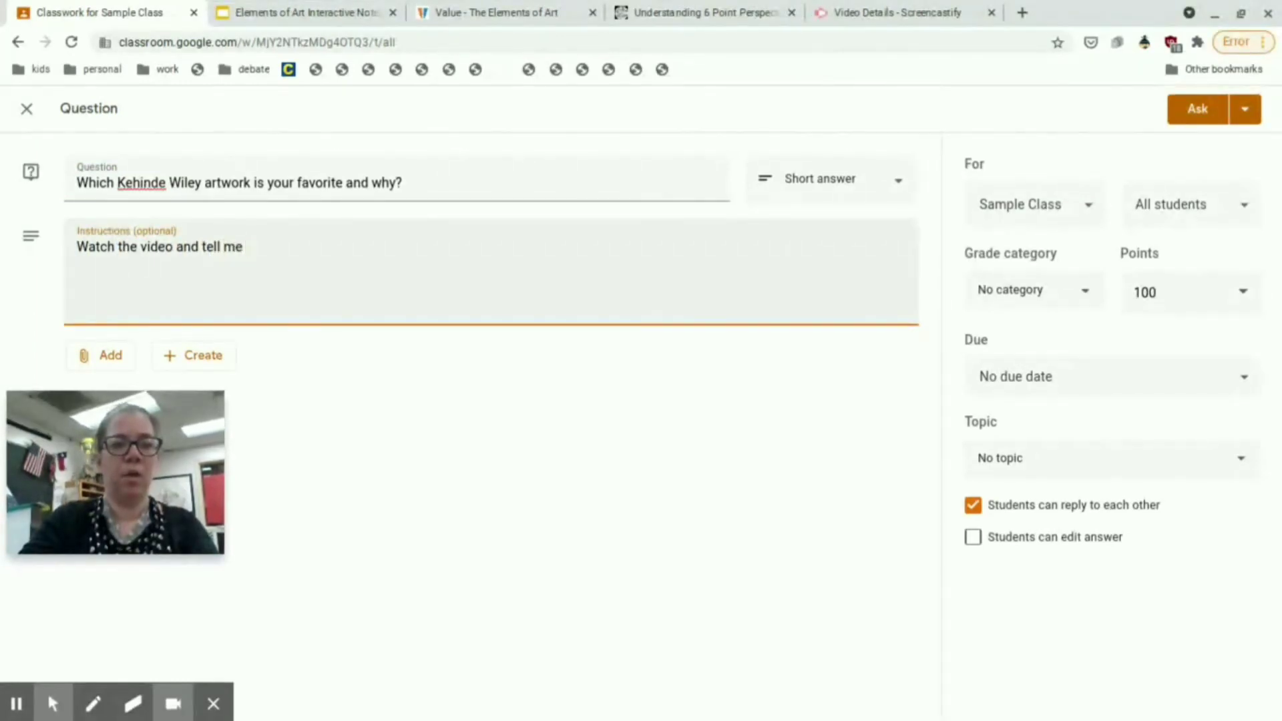
pyautogui.write('which artwork ')
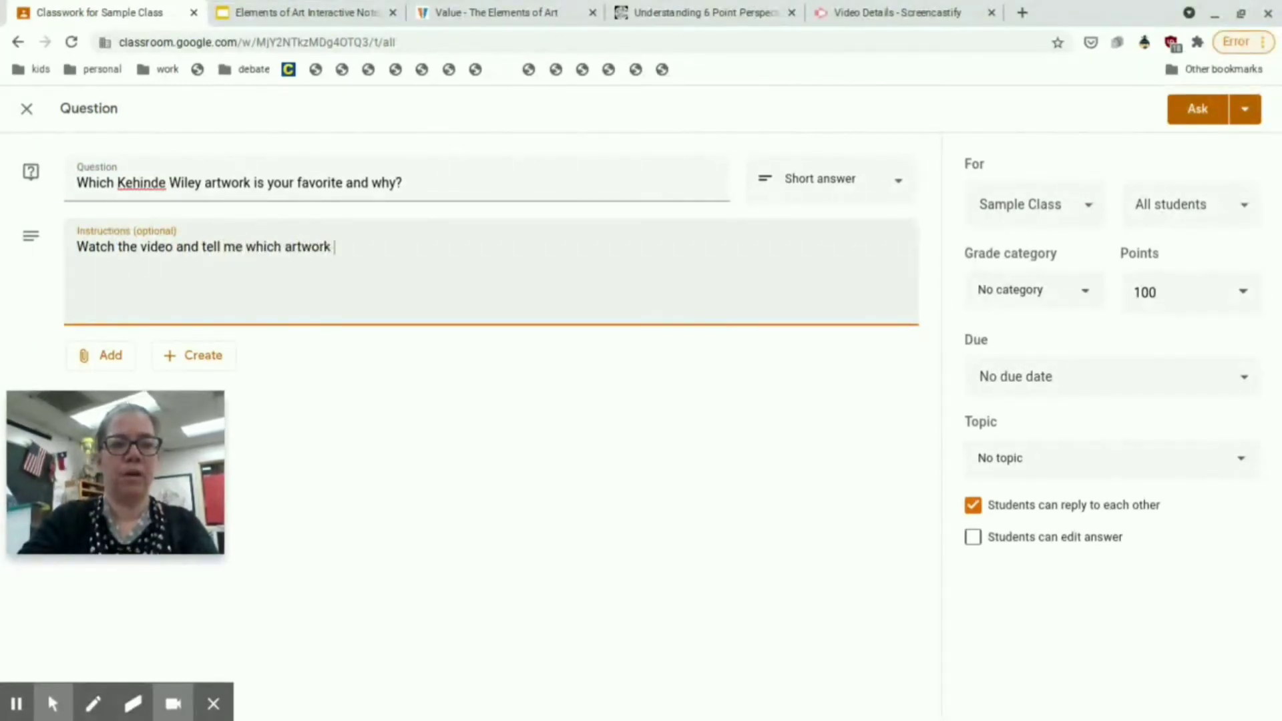
pyautogui.write('is your favorite and why')
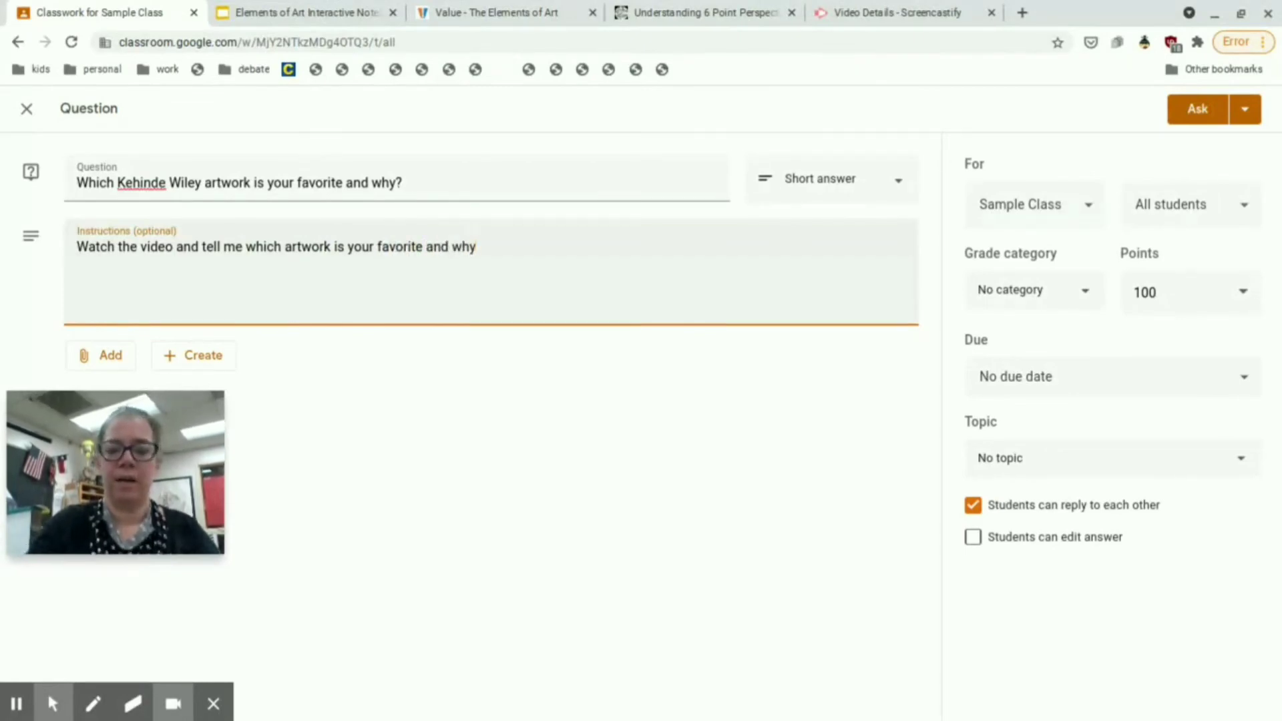
pyautogui.write('.')
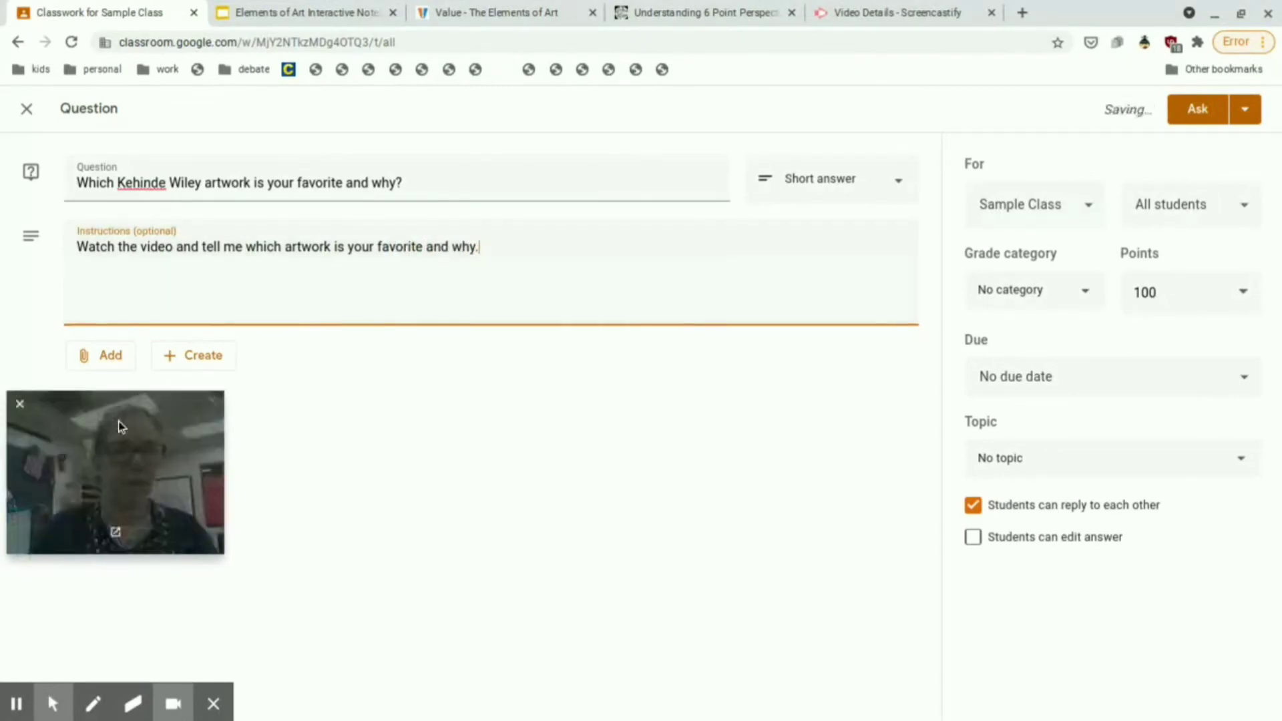
# Search YouTube for "kehinde wiley" and attach the video "Kehinde Wiley: A New Republic" to the question.
pyautogui.moveTo(119, 426); pyautogui.dragTo(112, 472)
pyautogui.click(101, 356)
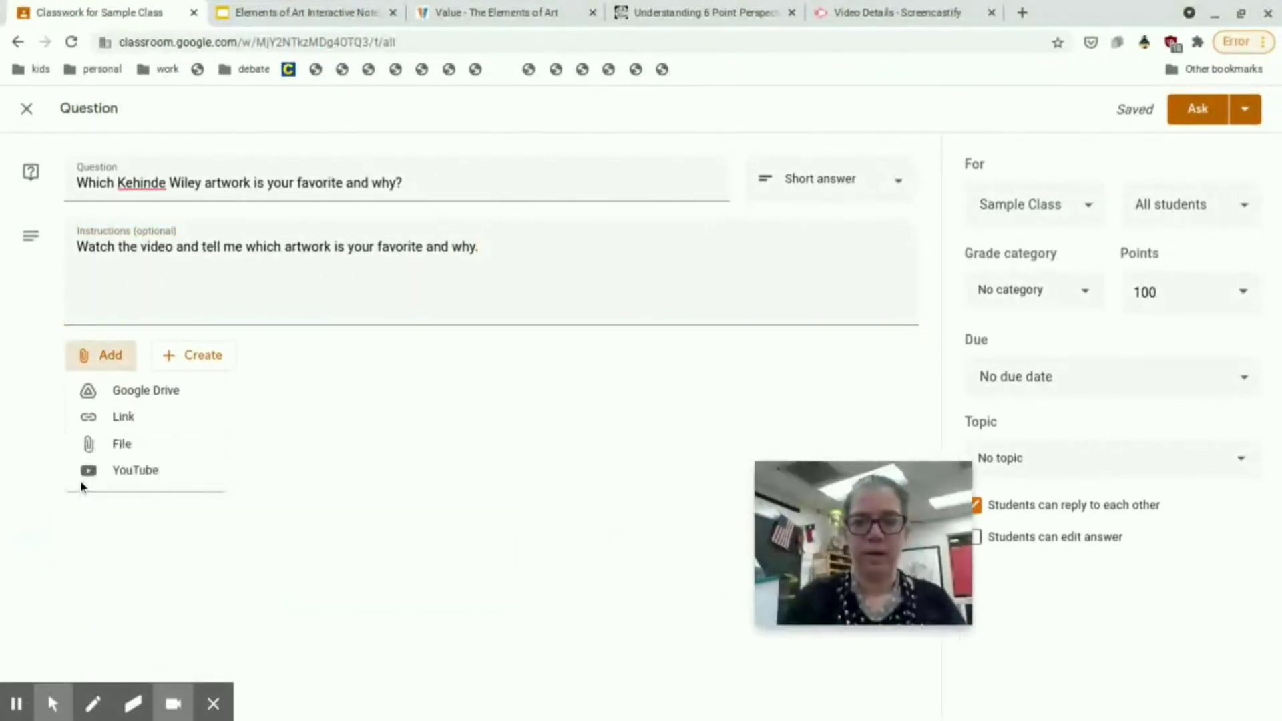
pyautogui.click(151, 478)
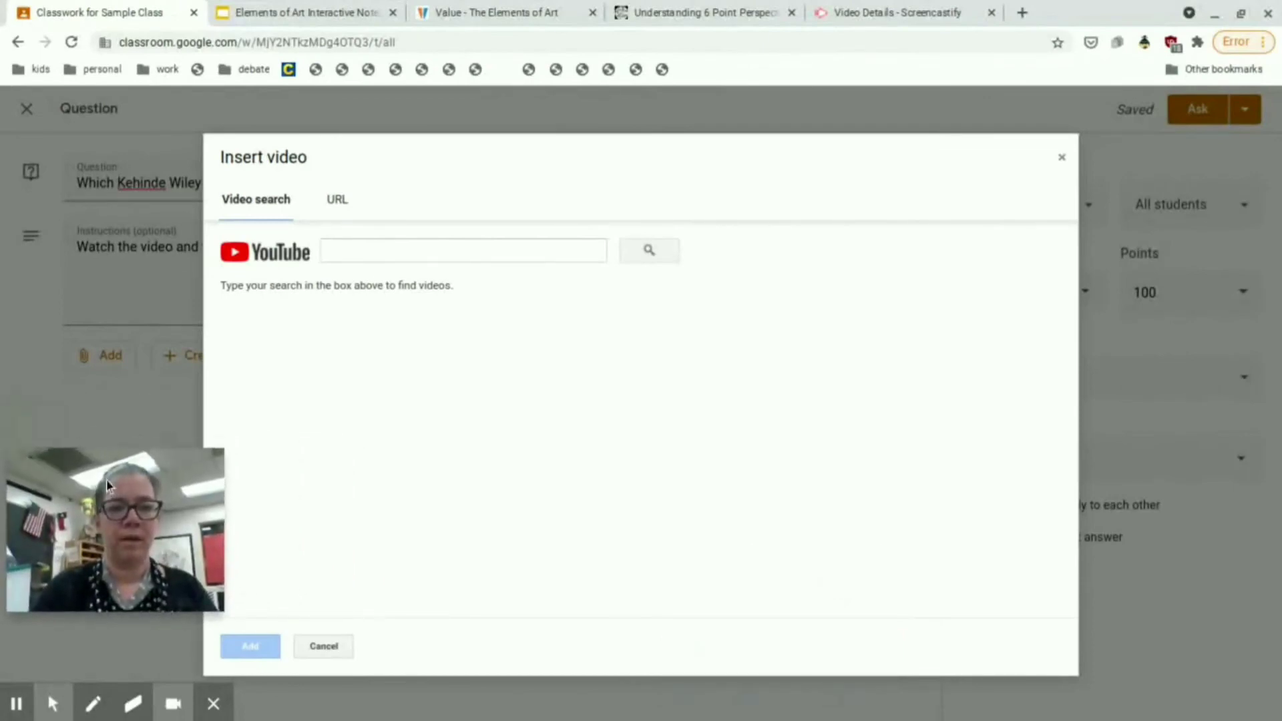
pyautogui.click(360, 248)
pyautogui.write('kehi')
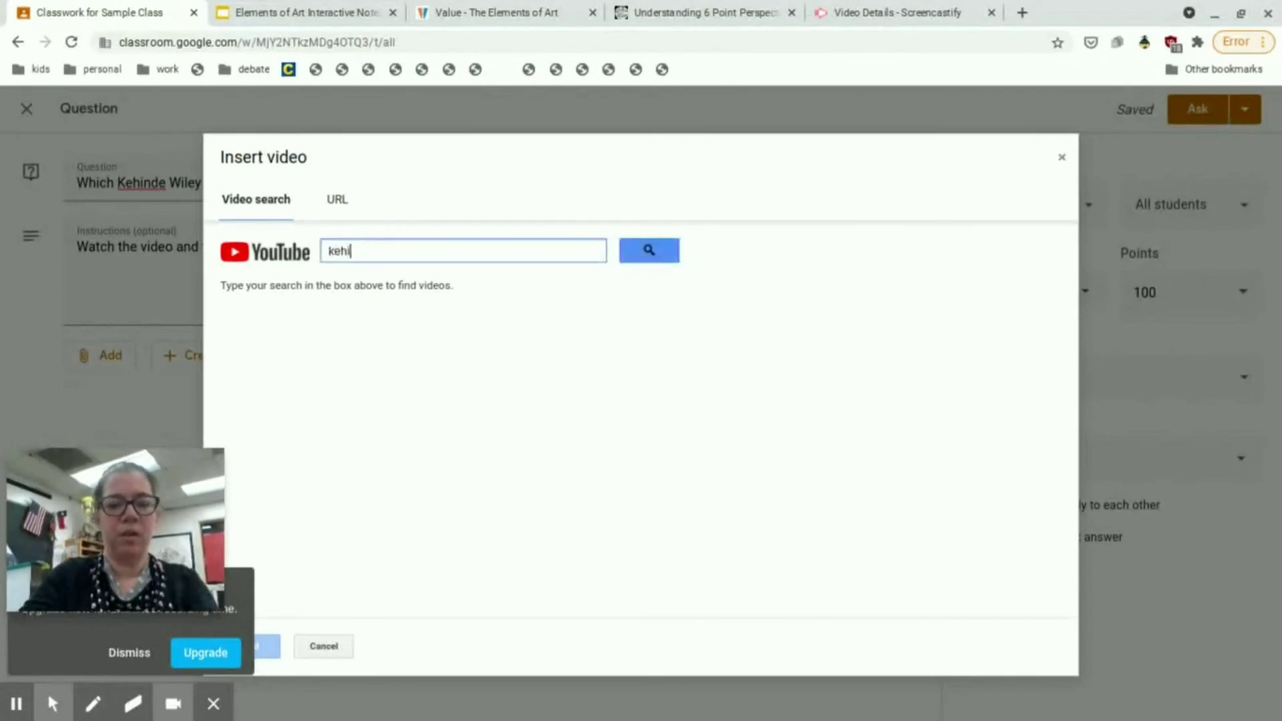
pyautogui.write('nde wiley')
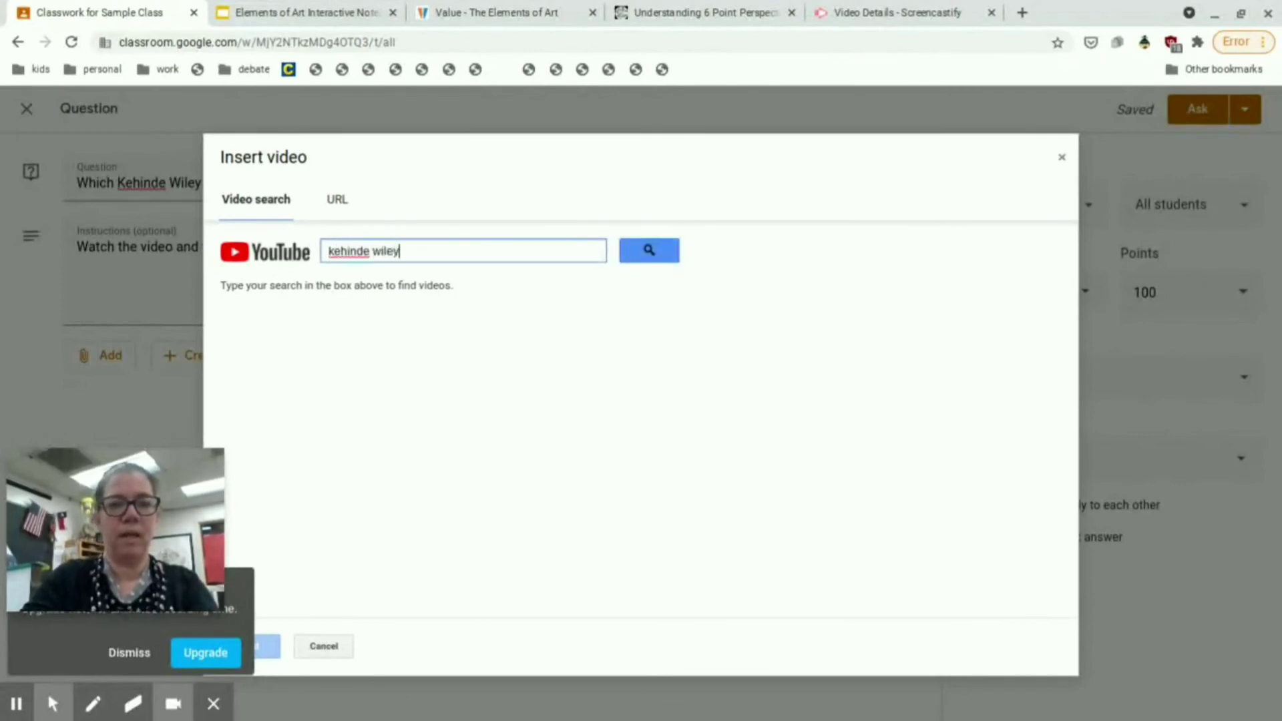
pyautogui.press('Return')
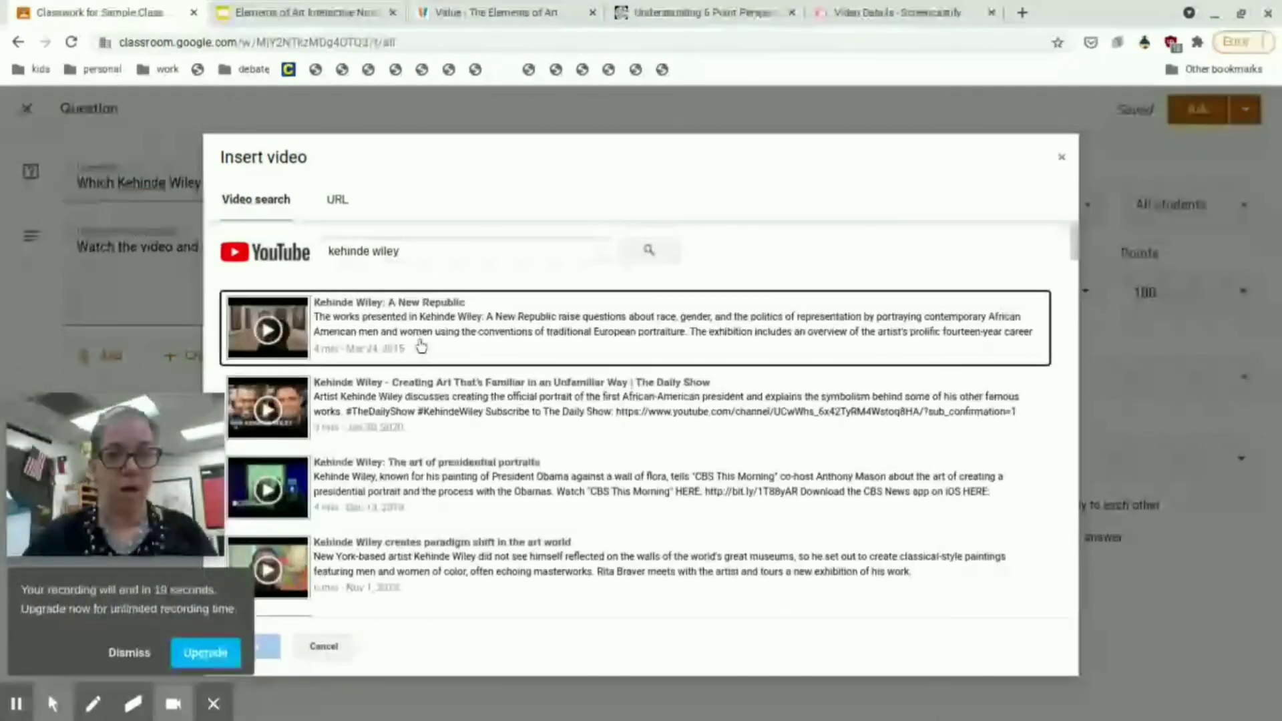
pyautogui.click(425, 342)
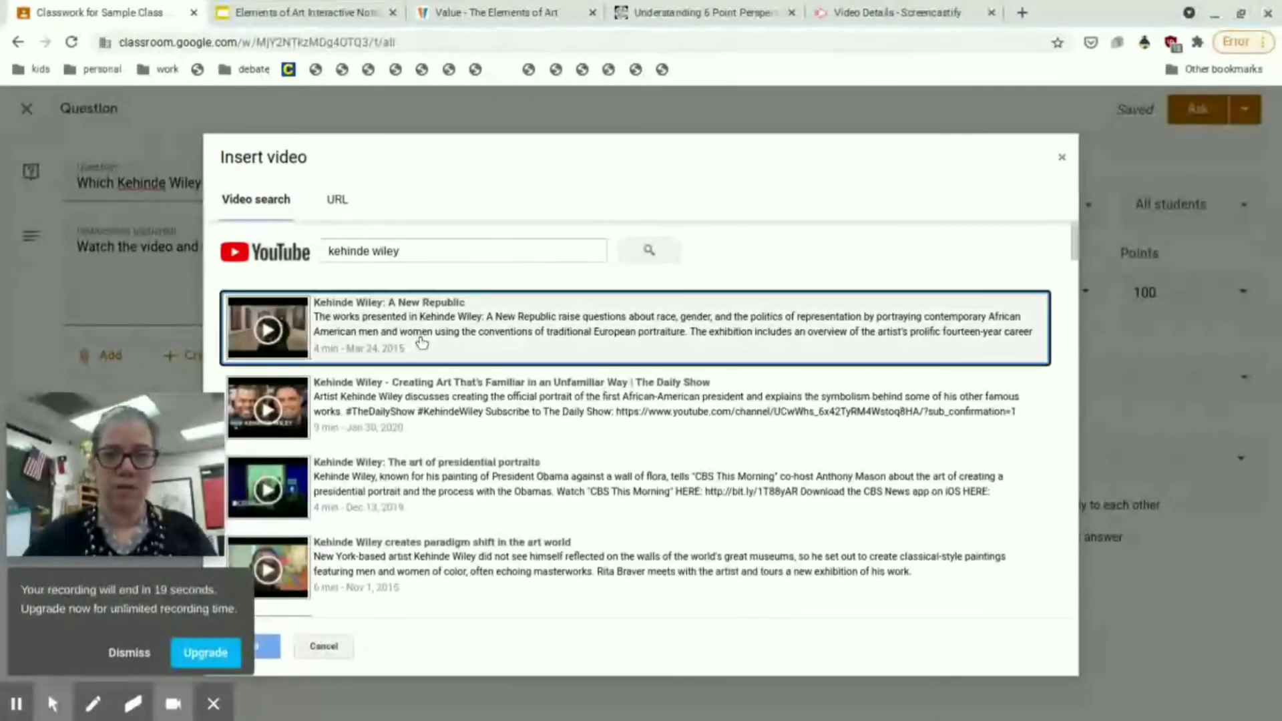
pyautogui.click(271, 646)
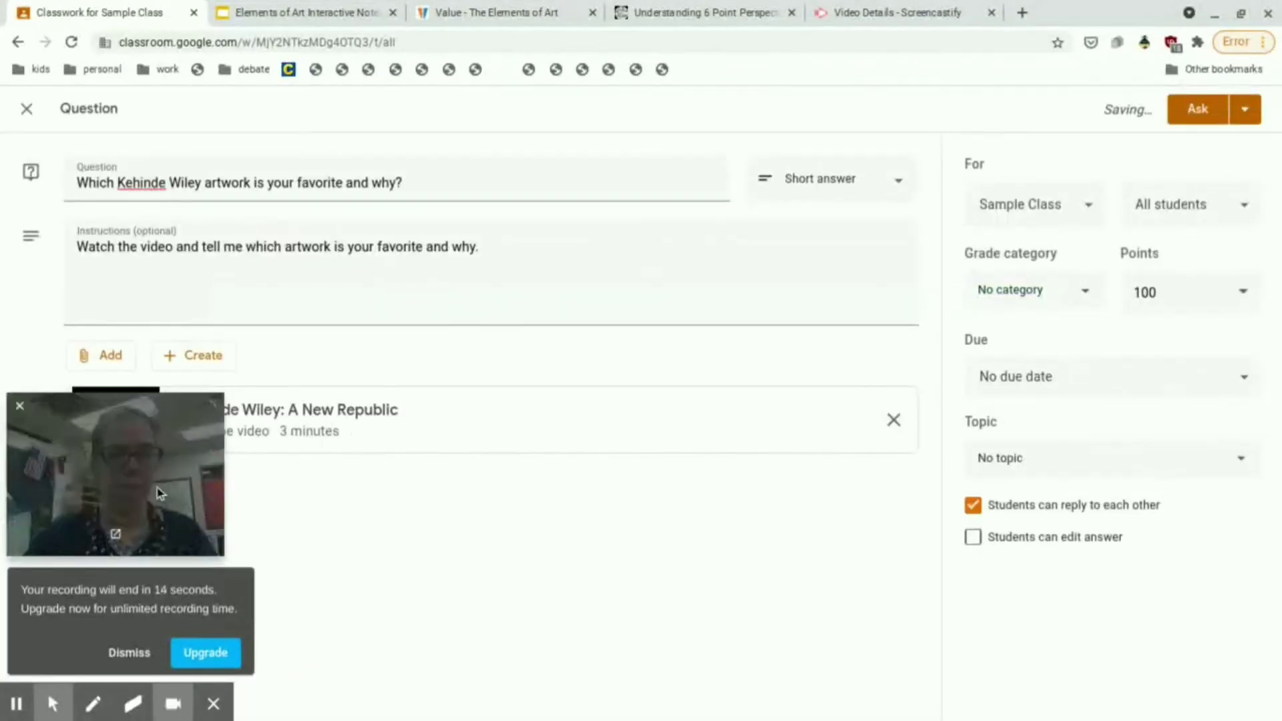
pyautogui.moveTo(161, 464); pyautogui.dragTo(835, 621)
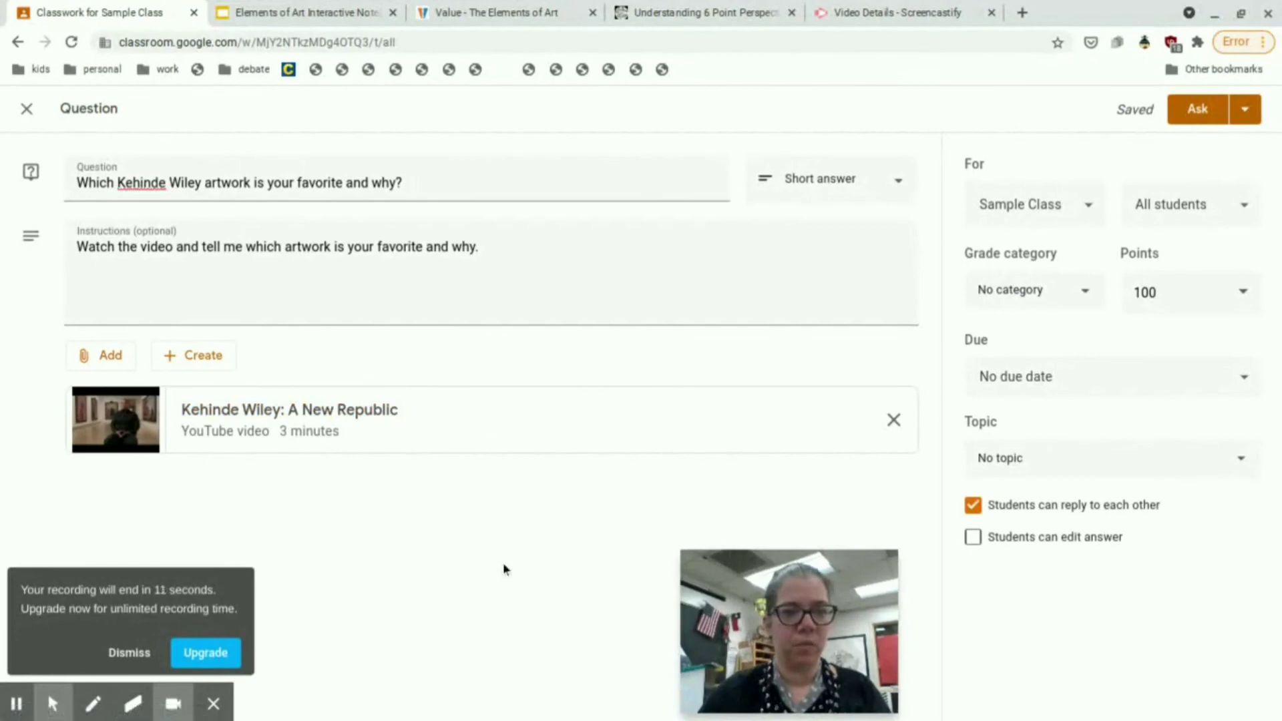
pyautogui.click(54, 705)
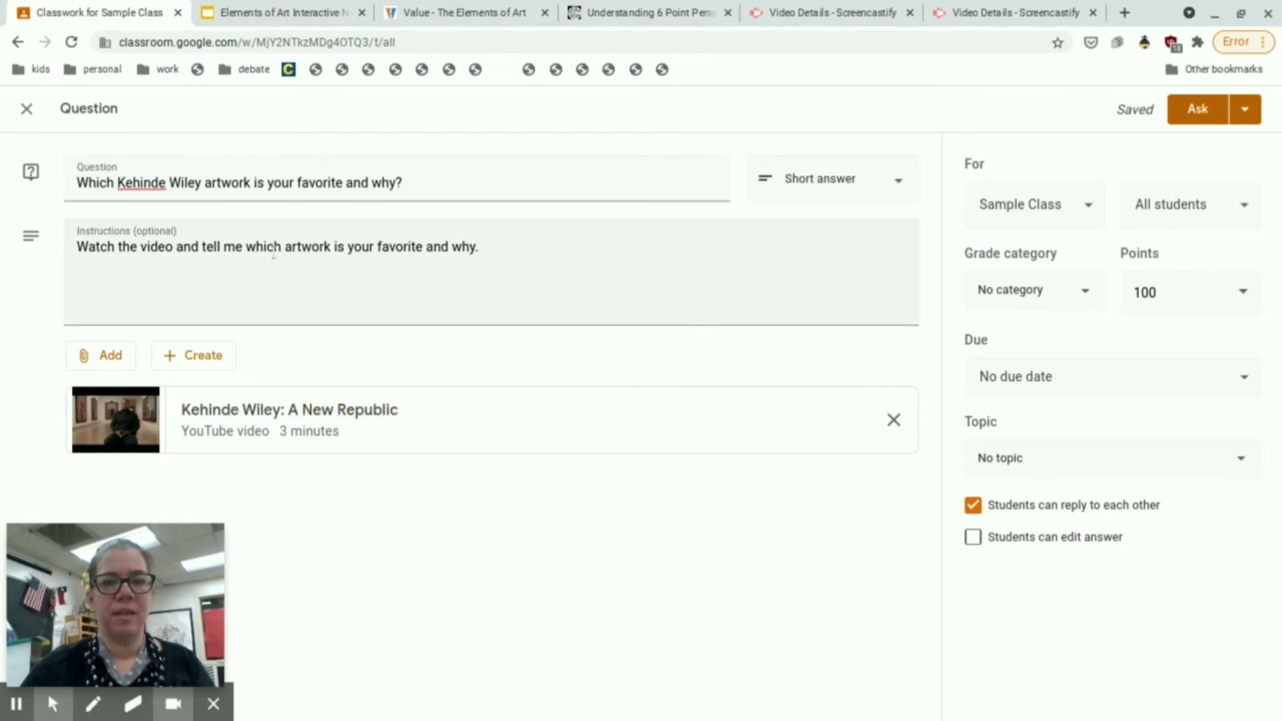
# Review the answer types, keep Short answer, and set the question's grade category to Minor Grades.
pyautogui.click(835, 178)
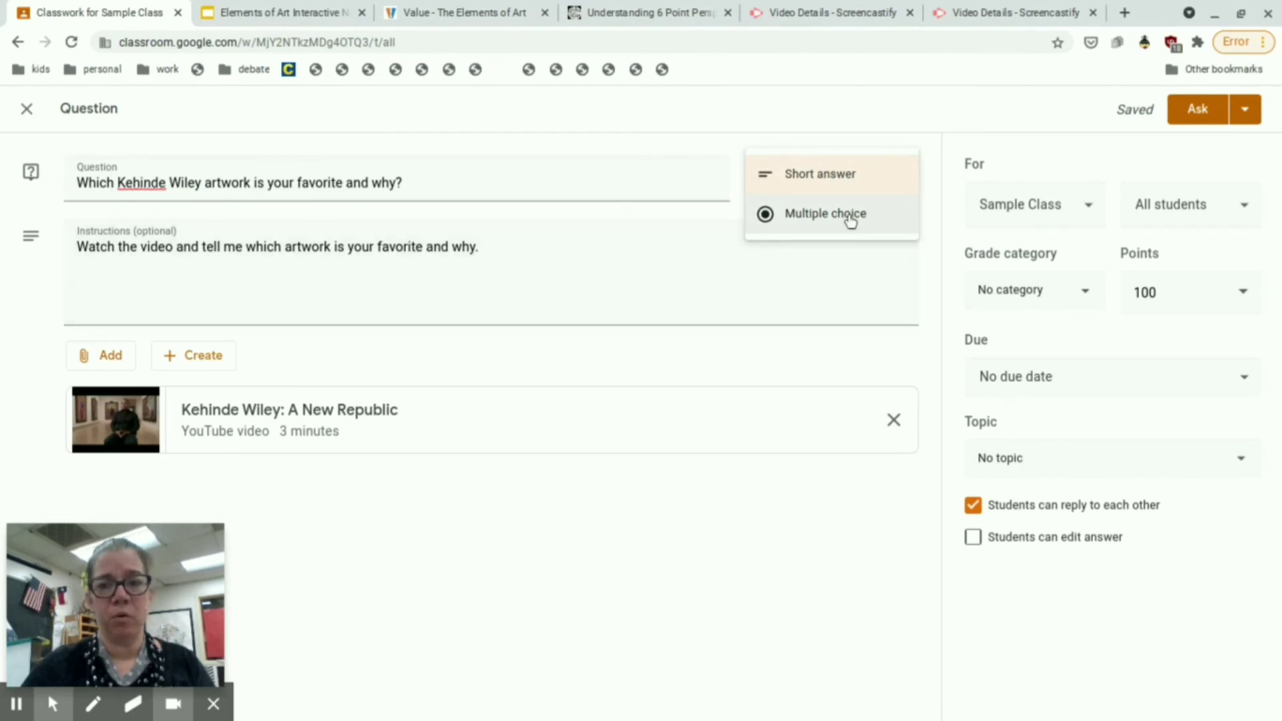
pyautogui.click(845, 175)
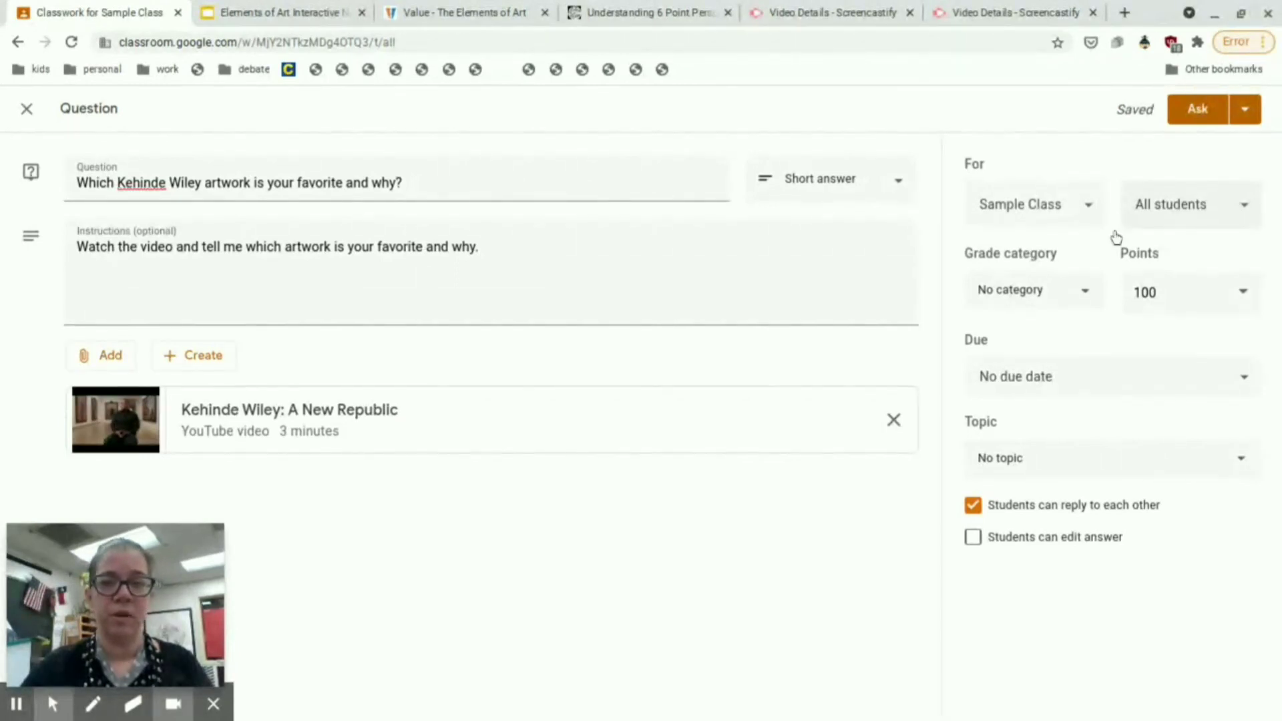
pyautogui.click(1011, 289)
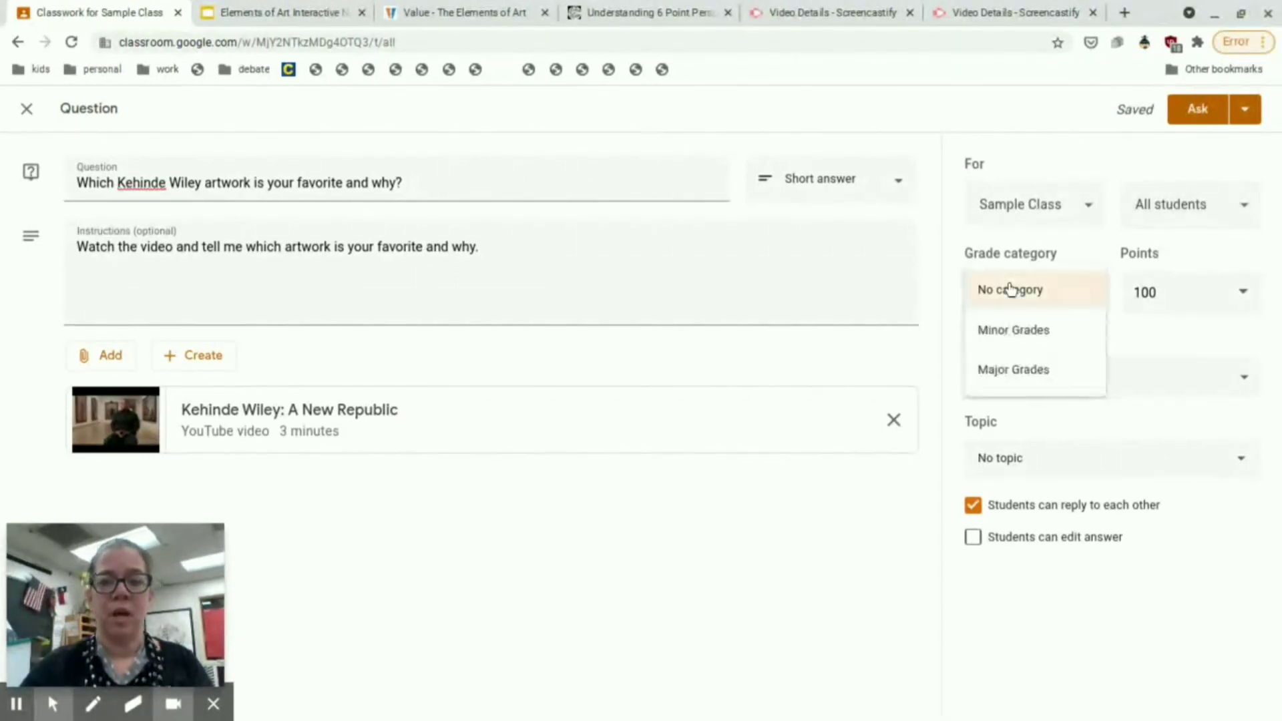
pyautogui.click(1018, 329)
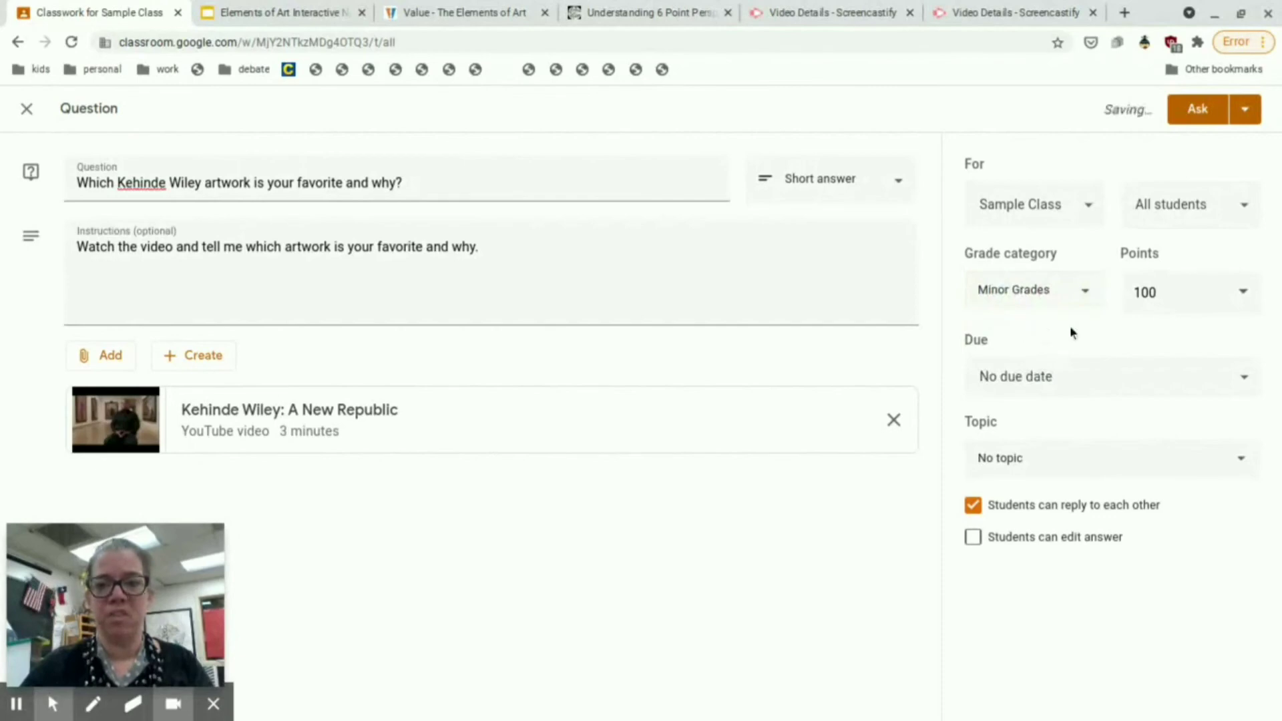
# Set the question's due date to Feb 5, 2021 and allow students to edit their answers.
pyautogui.click(1068, 389)
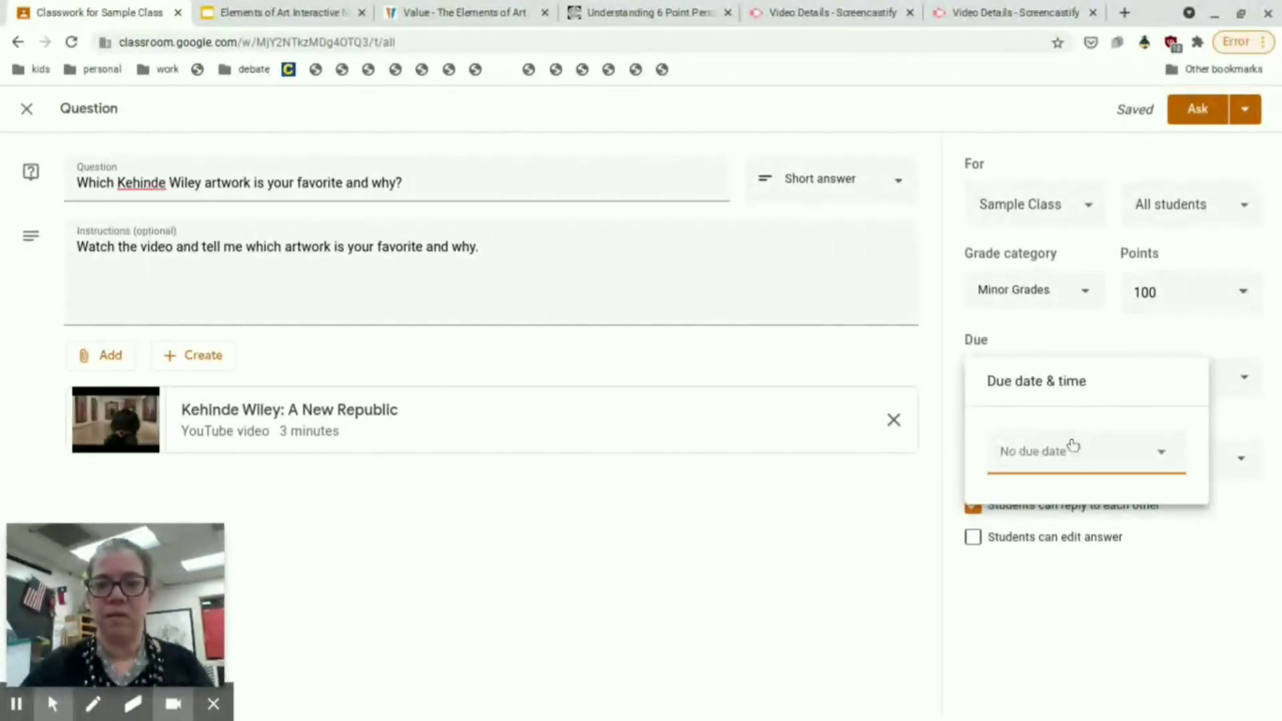
pyautogui.click(1064, 466)
pyautogui.click(1148, 539)
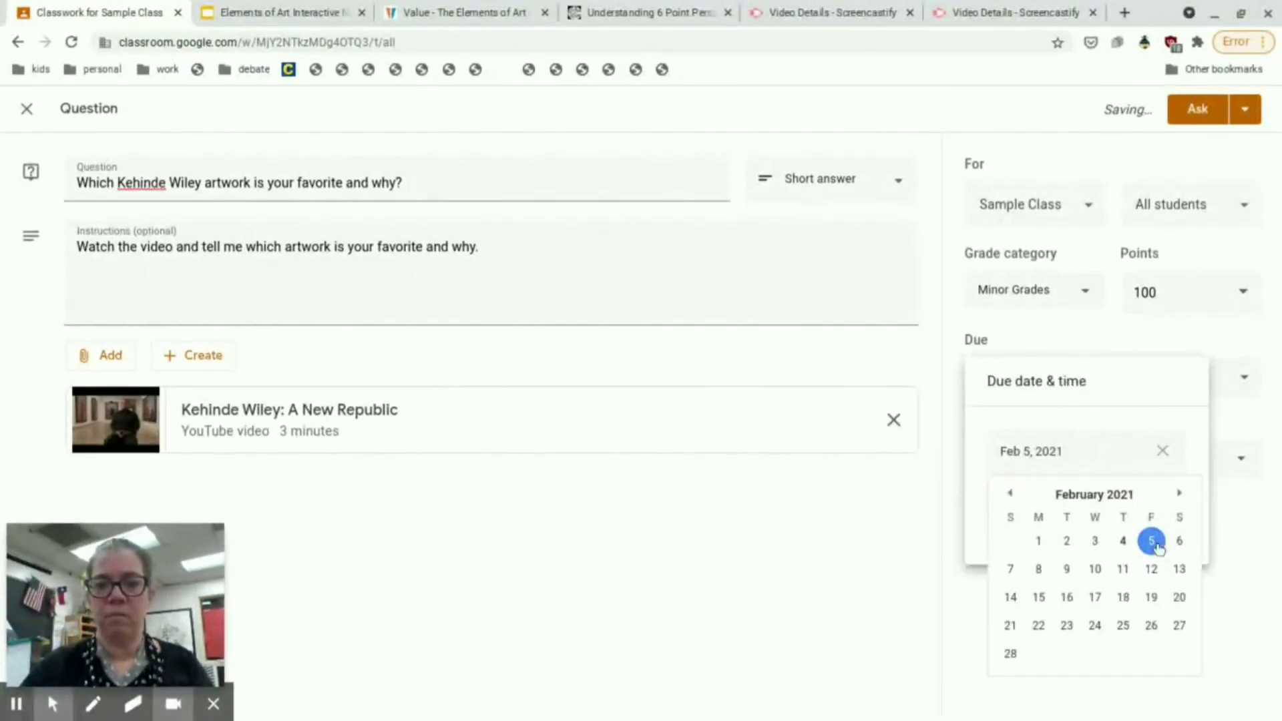
pyautogui.click(1229, 531)
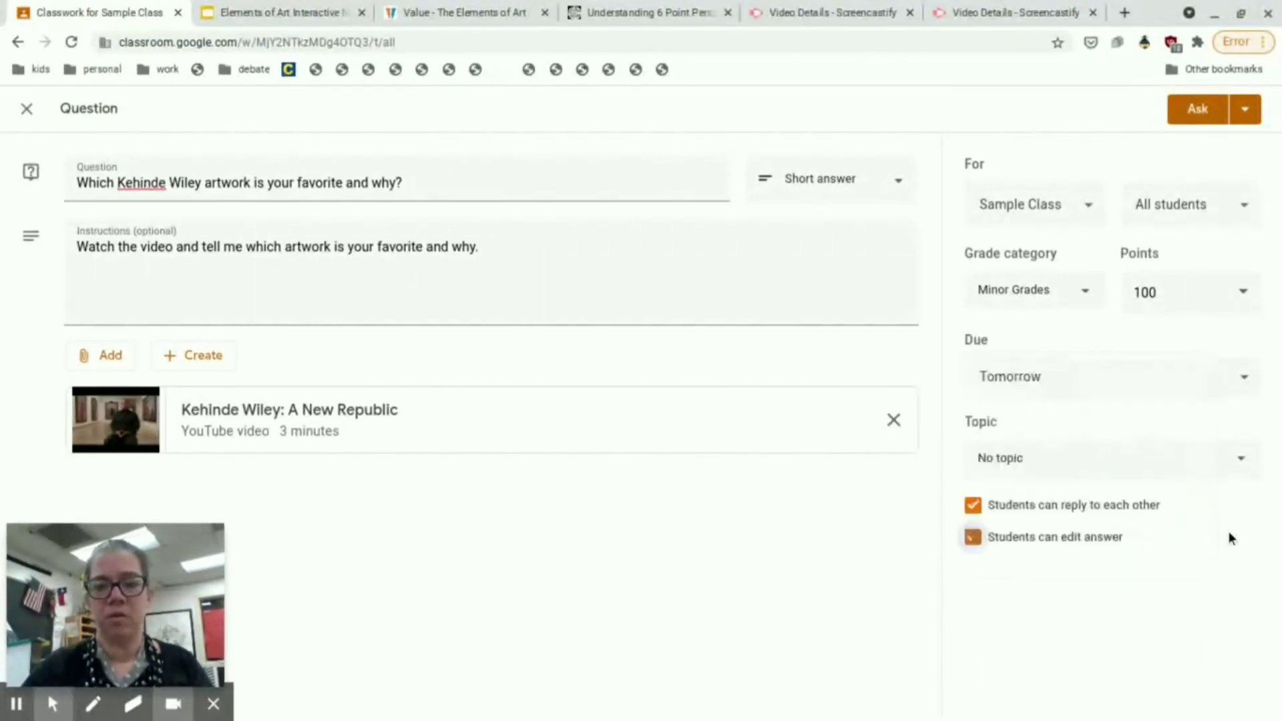
# Create a new topic named "Fun Fact Friday" for the question.
pyautogui.click(1011, 460)
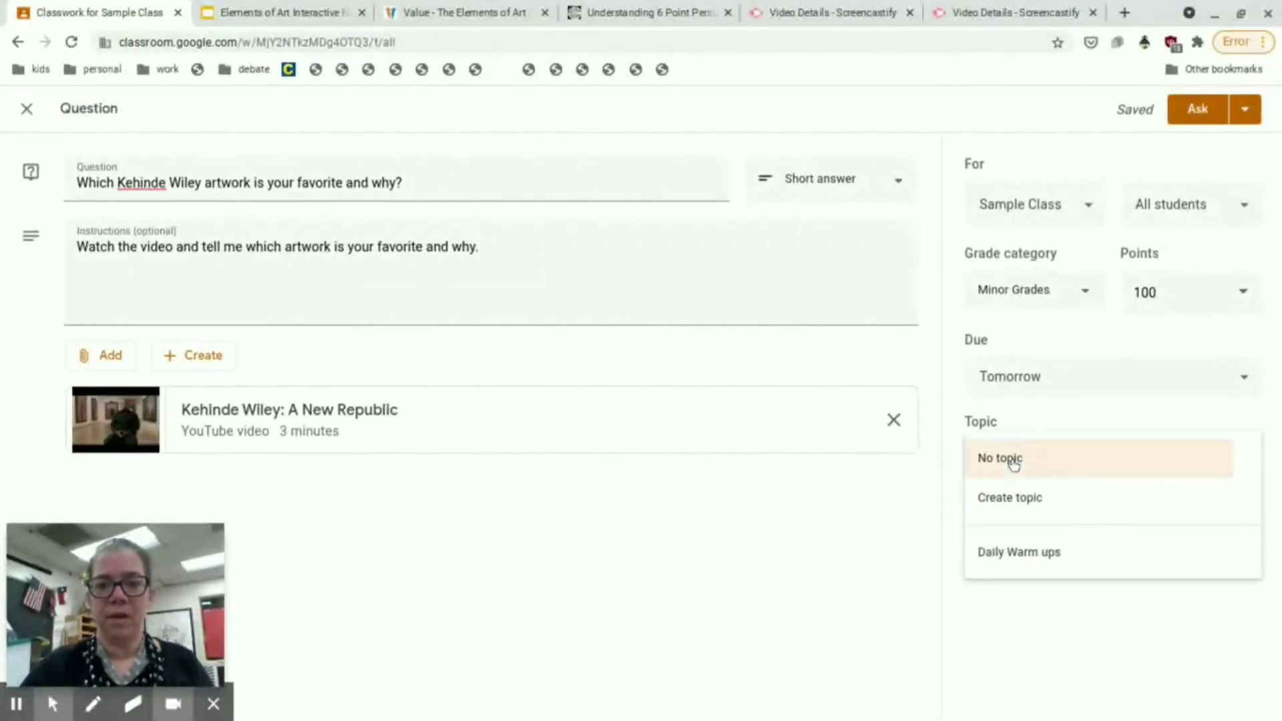
pyautogui.click(1019, 502)
pyautogui.write('F')
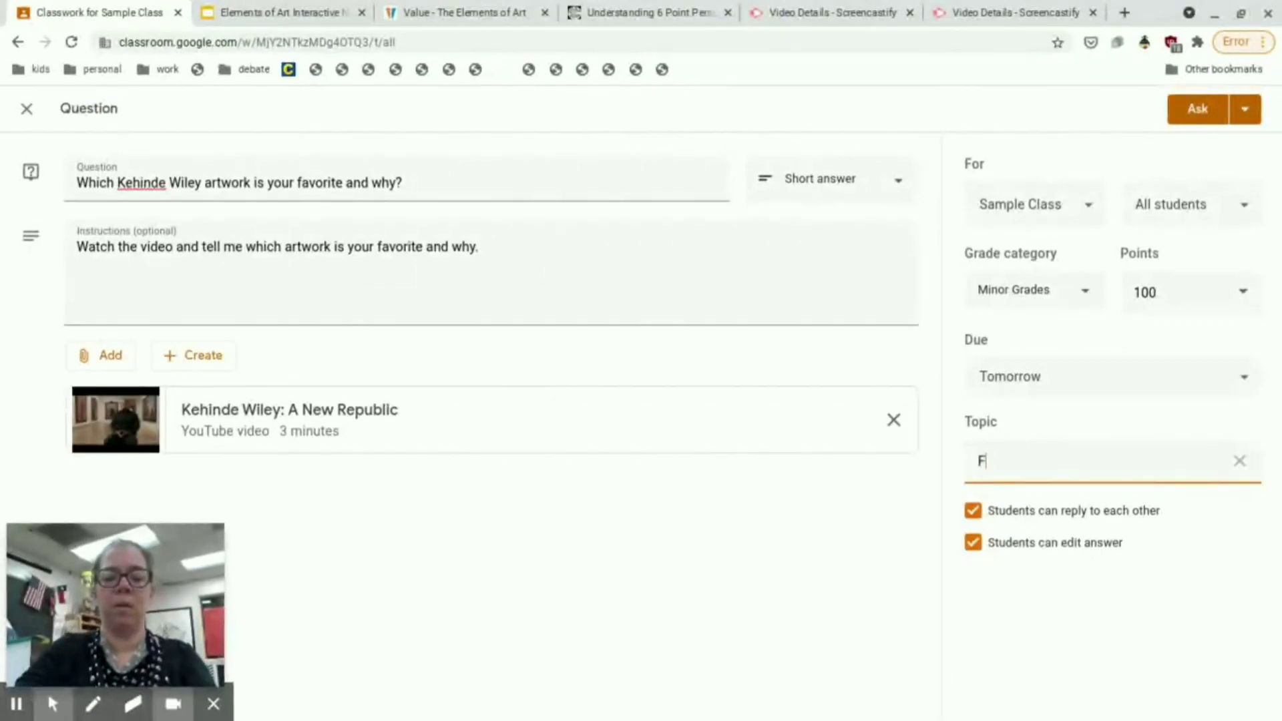
pyautogui.write('un Favt Friday')
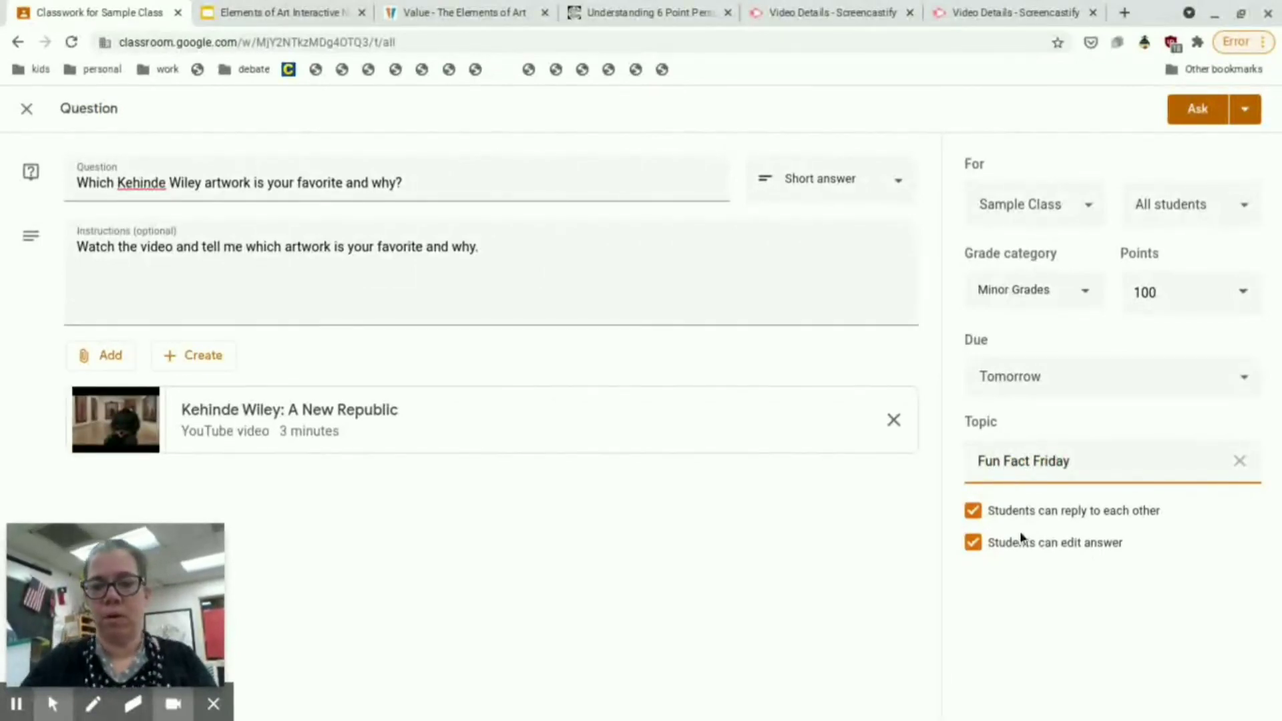
# Turn off students replying to each other and post the question to the class.
pyautogui.click(979, 514)
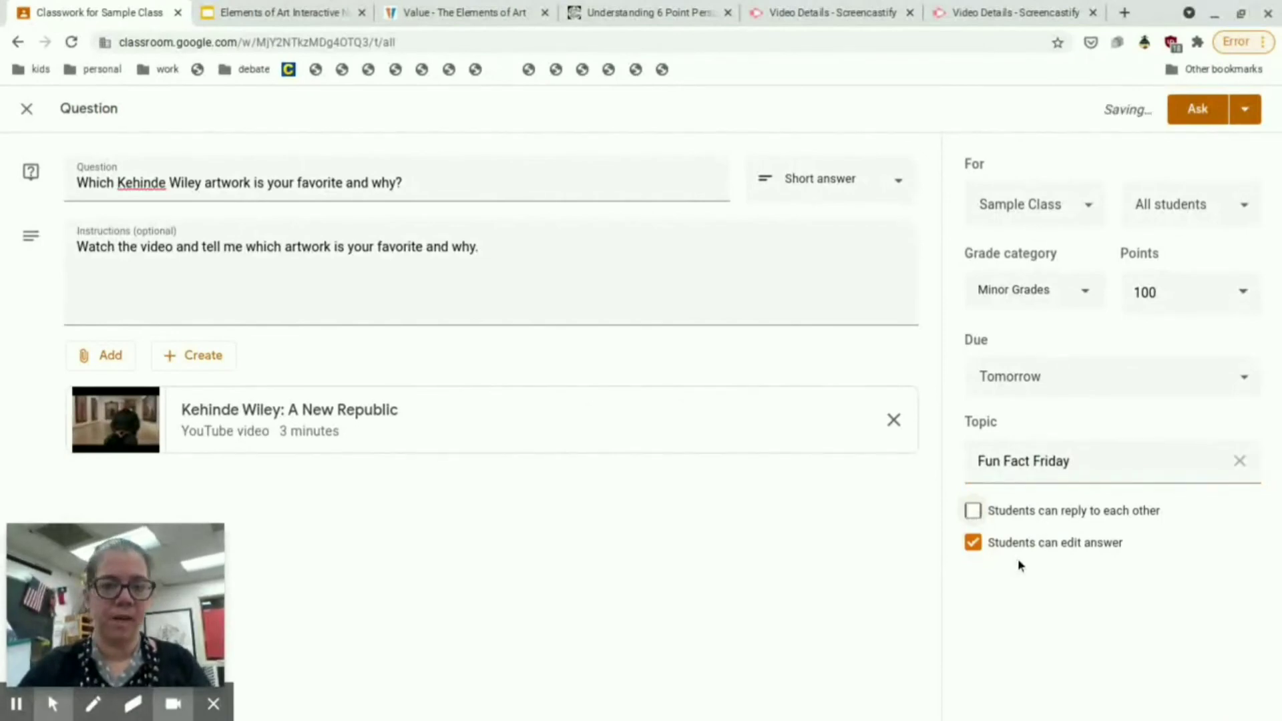
pyautogui.click(1198, 110)
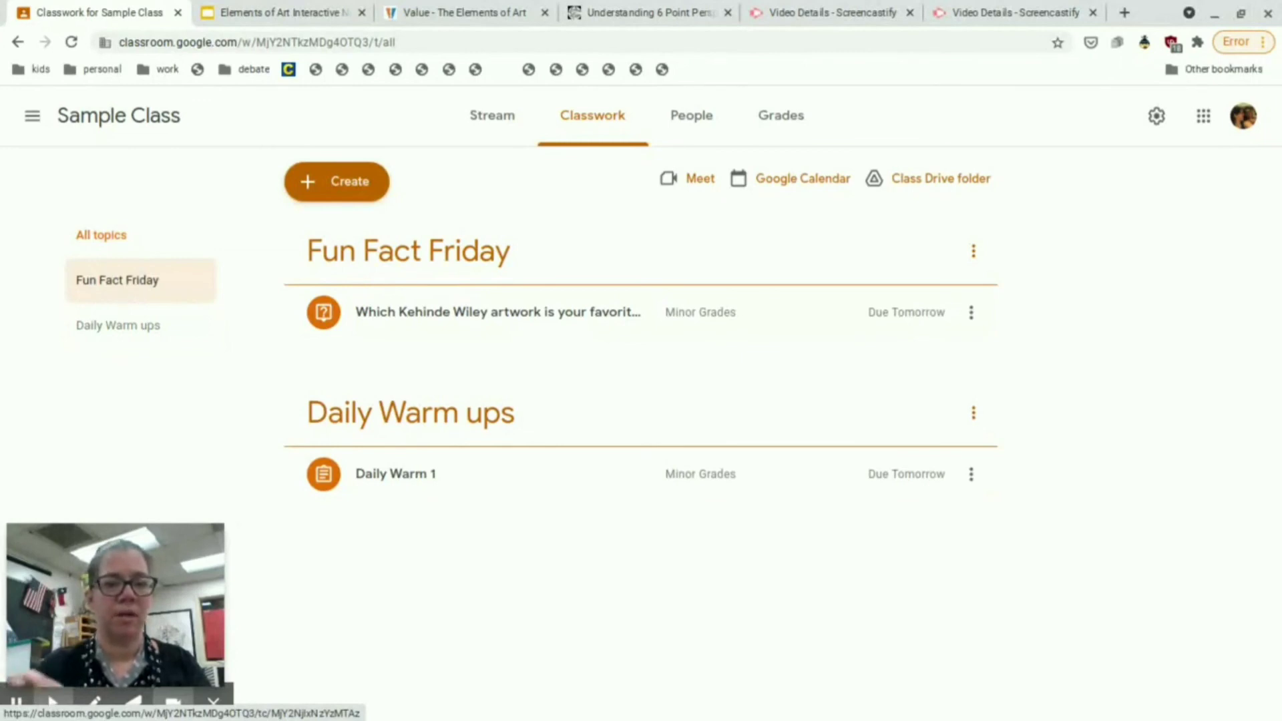
# View only the Daily Warm ups topic, return to all topics, and look at the class gradebook.
pyautogui.click(96, 337)
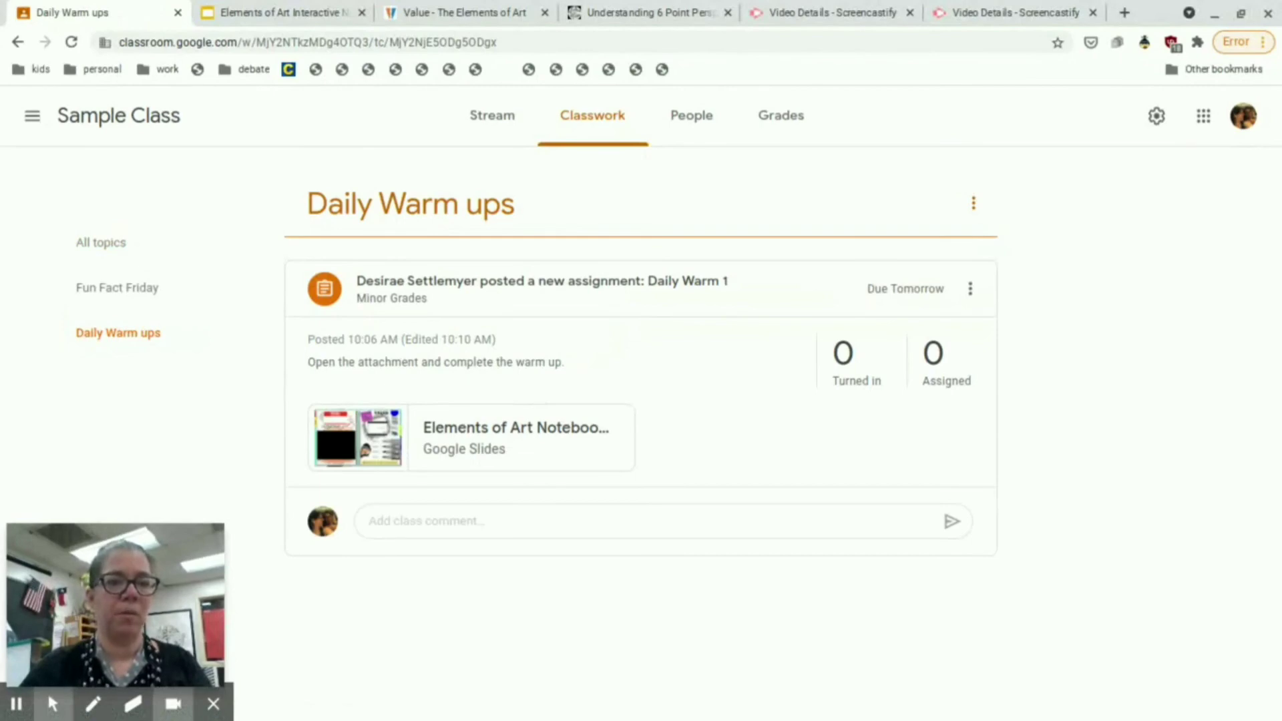
pyautogui.click(103, 254)
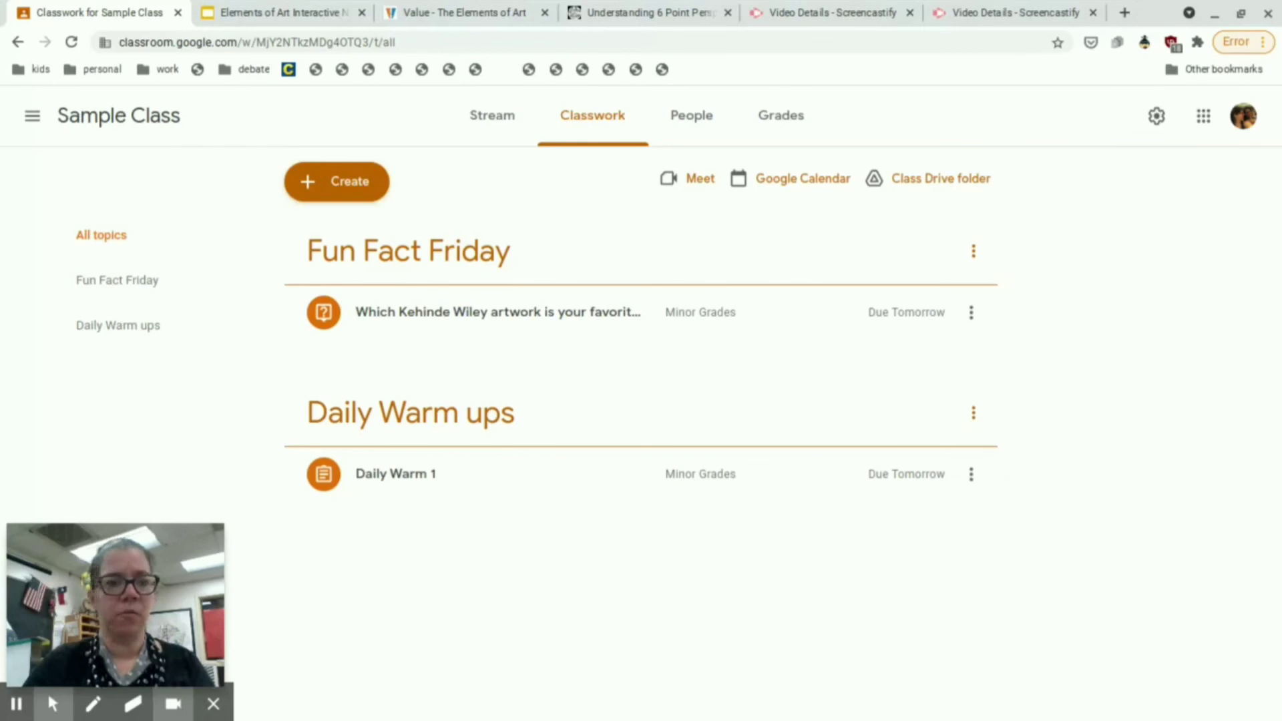
pyautogui.moveTo(153, 581); pyautogui.dragTo(153, 505)
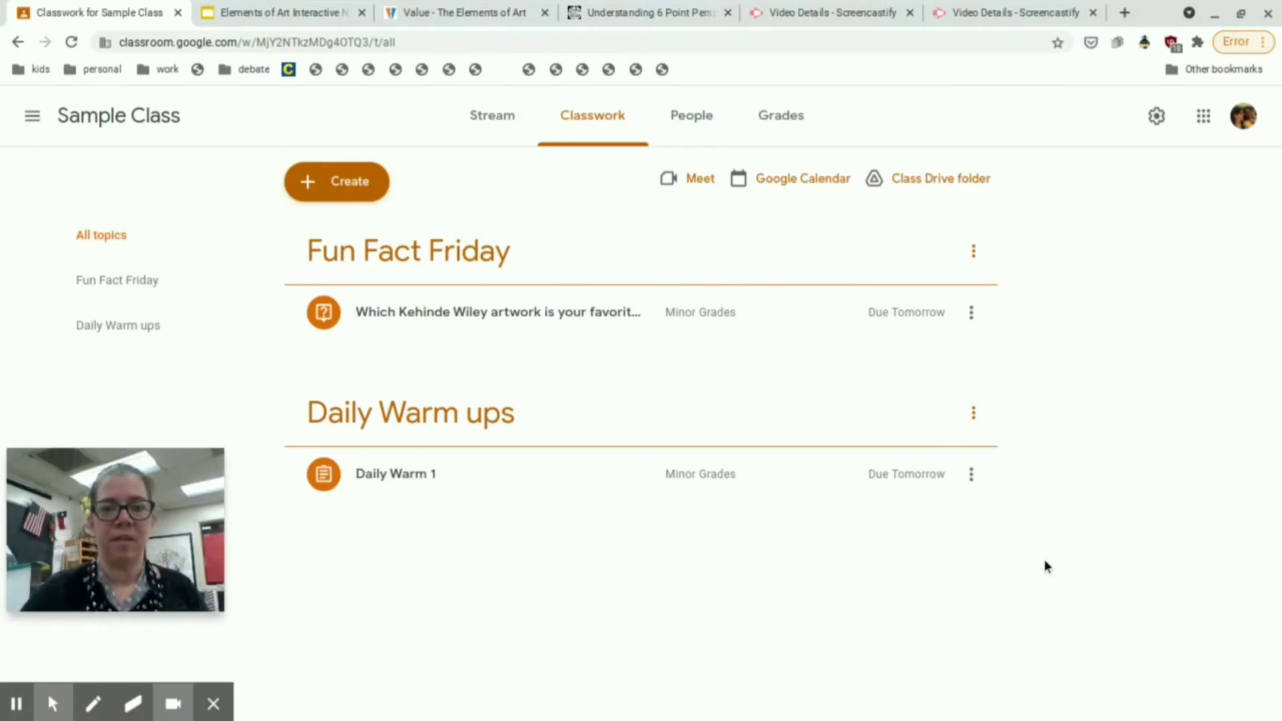
pyautogui.click(780, 119)
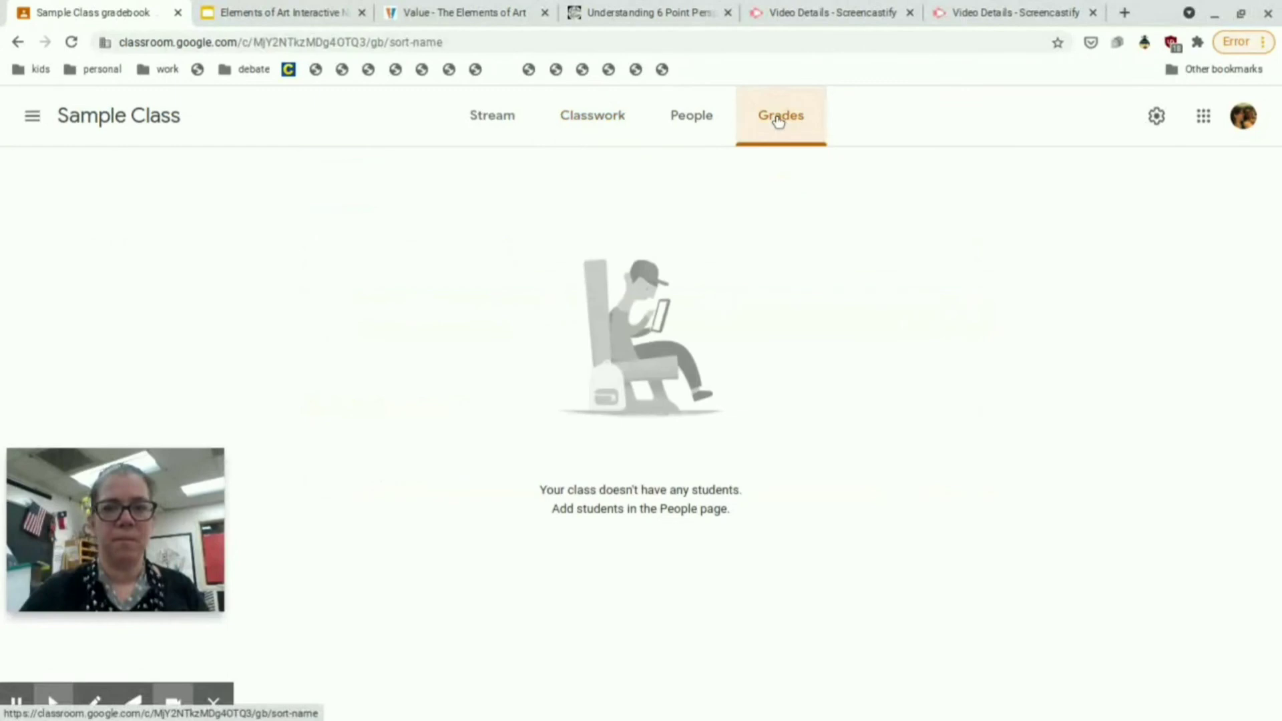